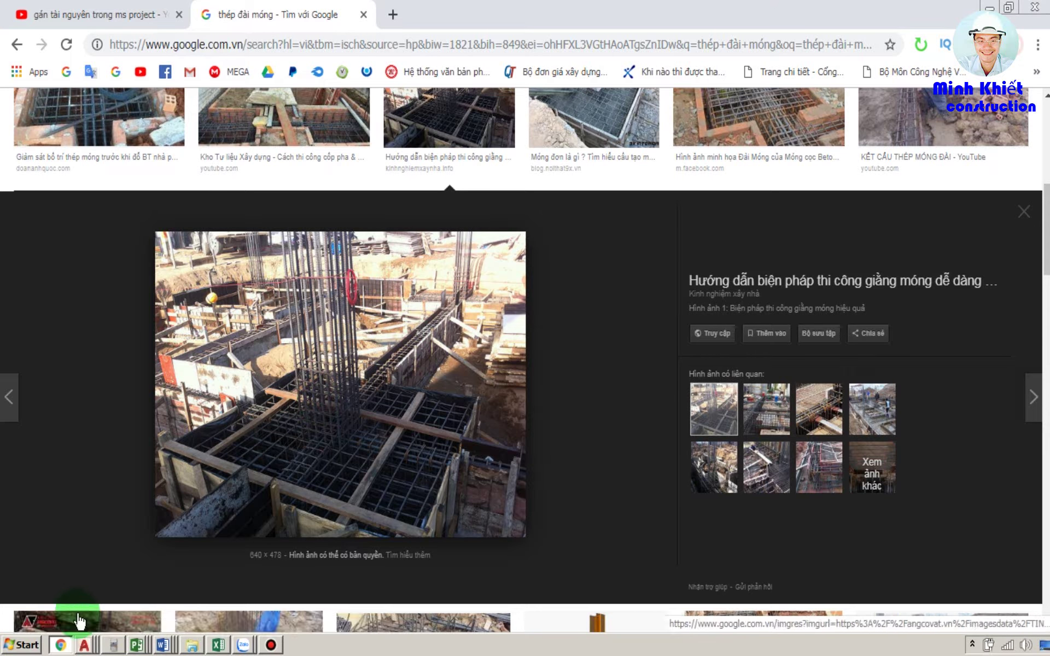
Switch to the structural drawing in AutoCAD, maximize its window and examine the foundation and tie-beam plan.
click(83, 643)
click(96, 618)
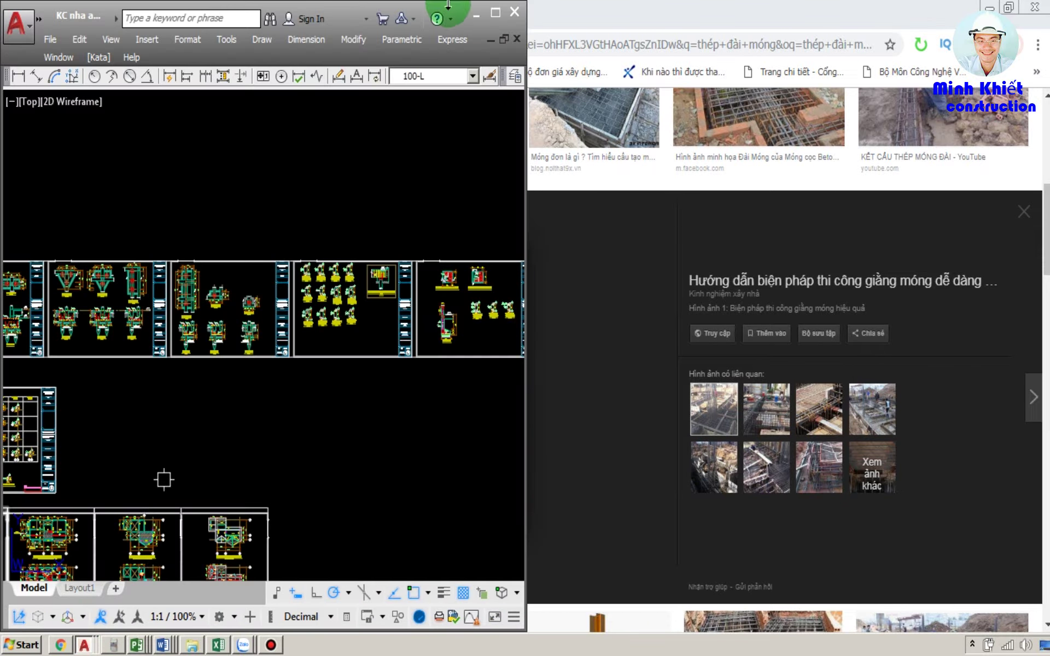
click(494, 8)
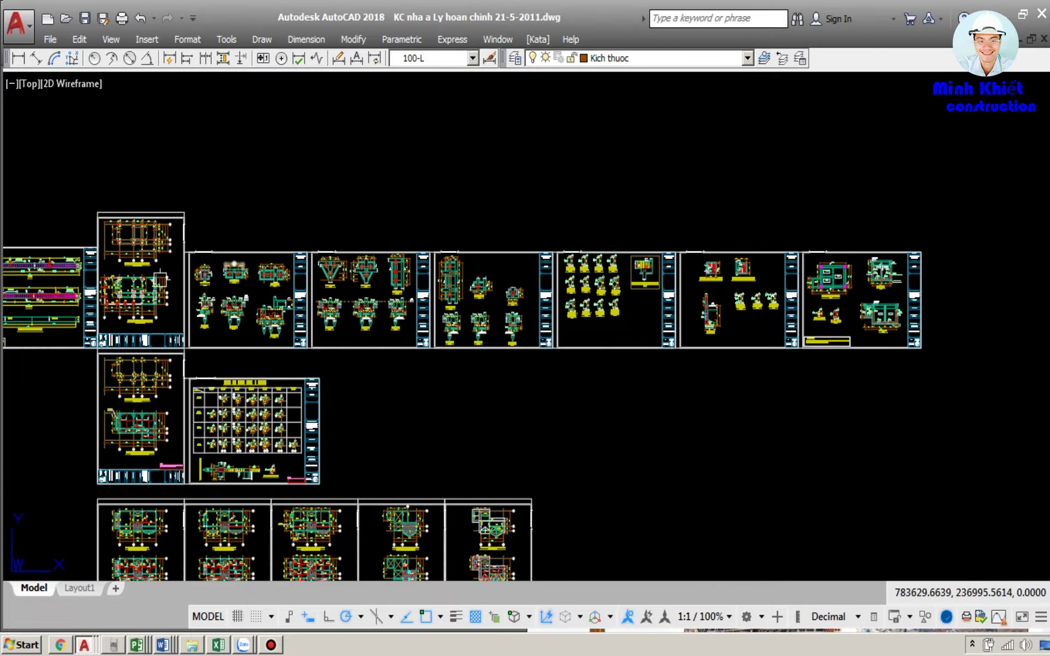
drag(113, 283, 352, 281)
scroll(368, 287, up, 8)
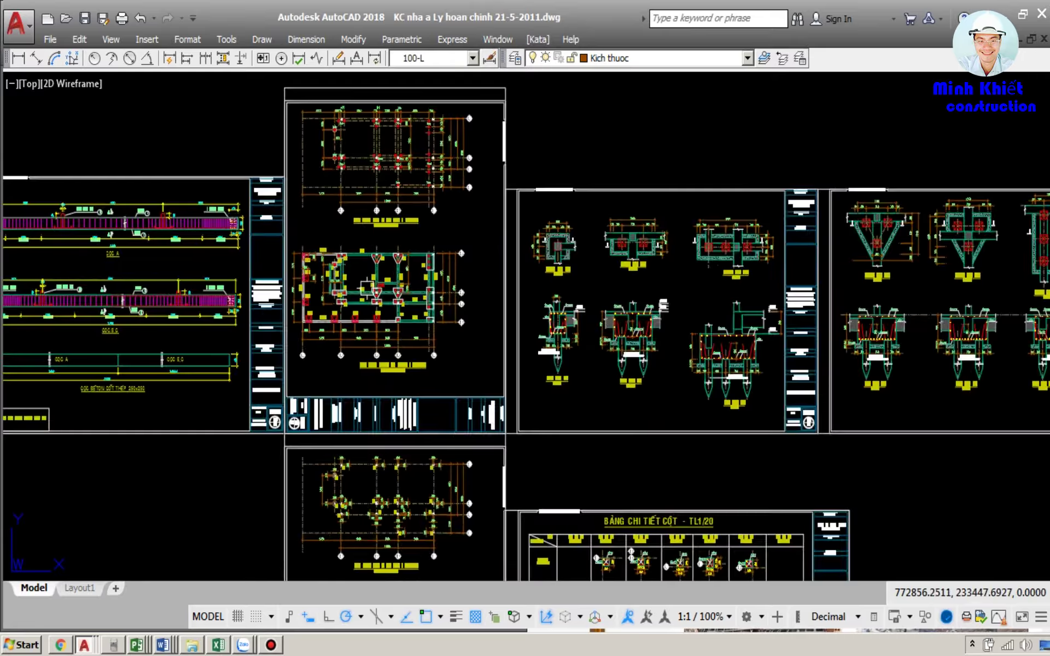
scroll(470, 233, up, 3)
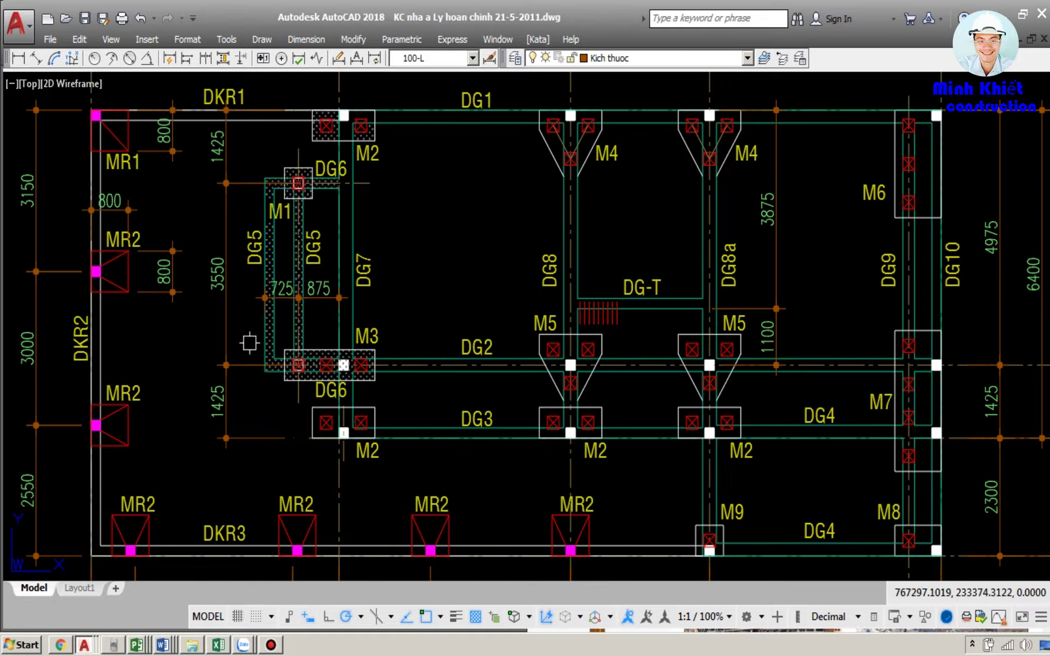
Examine the pile cap sections and the reinforcement sections of tie beams DG1 to DG4.
scroll(248, 344, down, 8)
scroll(603, 401, up, 7)
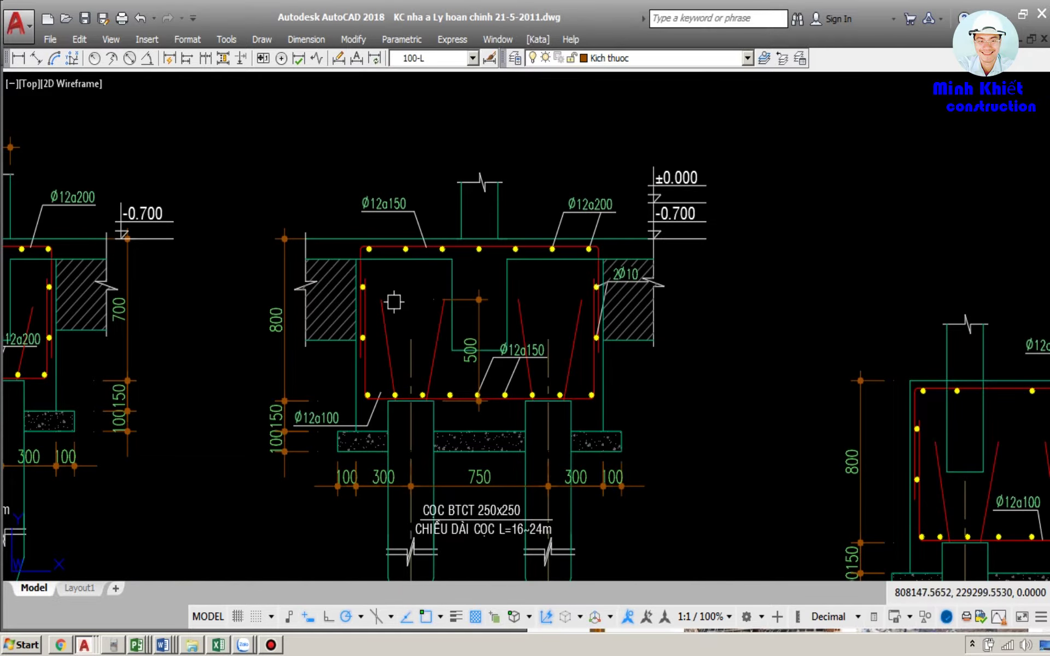
scroll(394, 302, down, 8)
scroll(517, 208, up, 5)
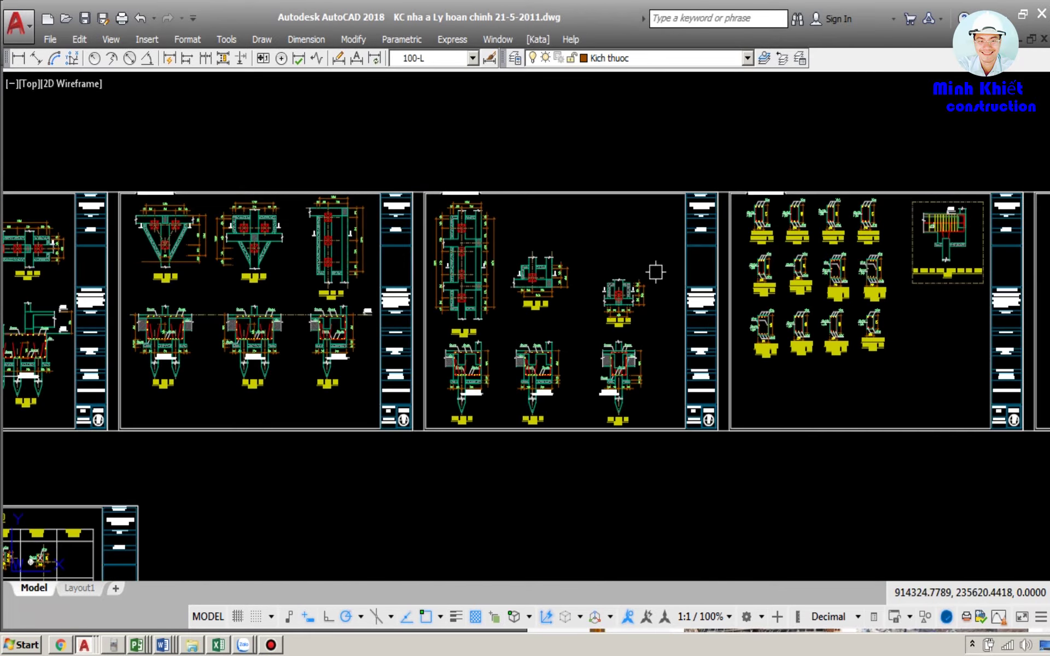
scroll(787, 246, up, 6)
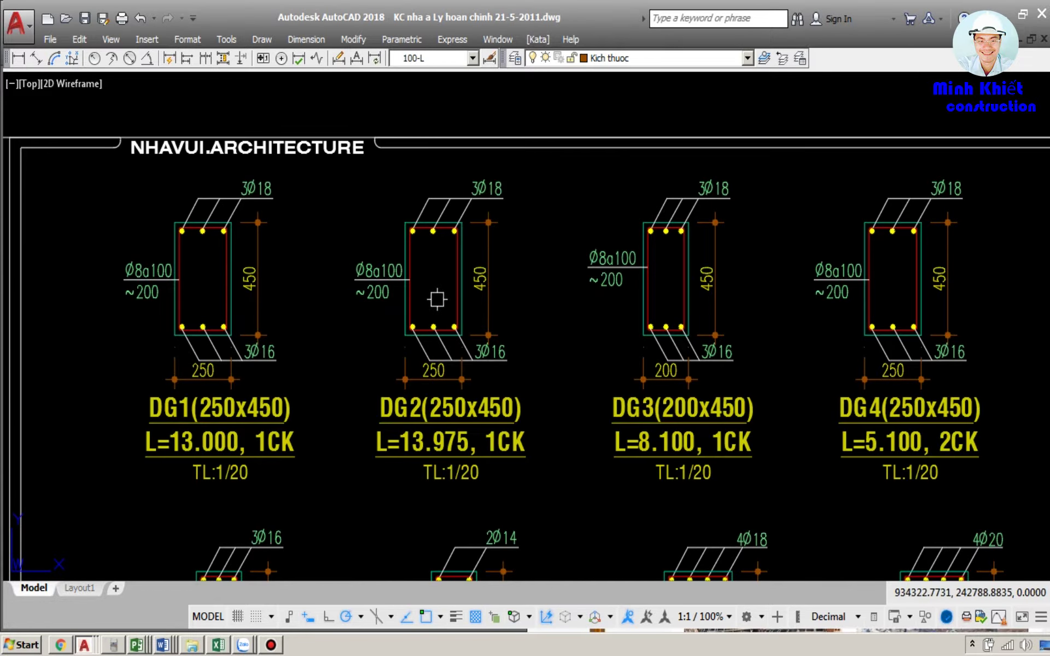
scroll(437, 299, down, 6)
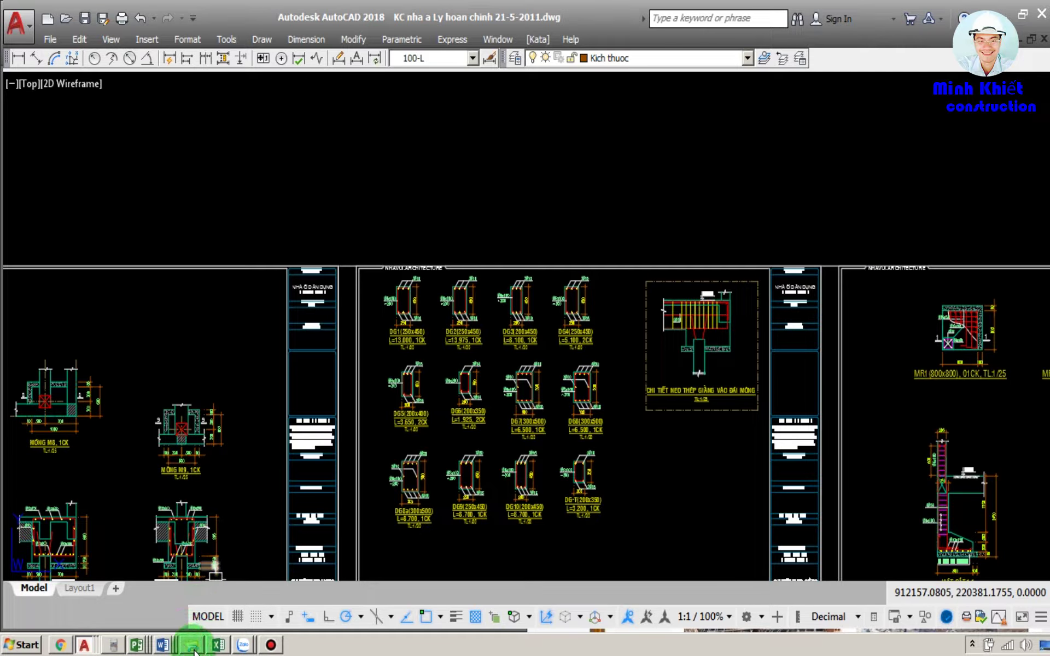
Switch to the DU TOAN.xls workbook in Excel and enlarge the labour and duration tables on Sheet1 to 145%.
click(219, 645)
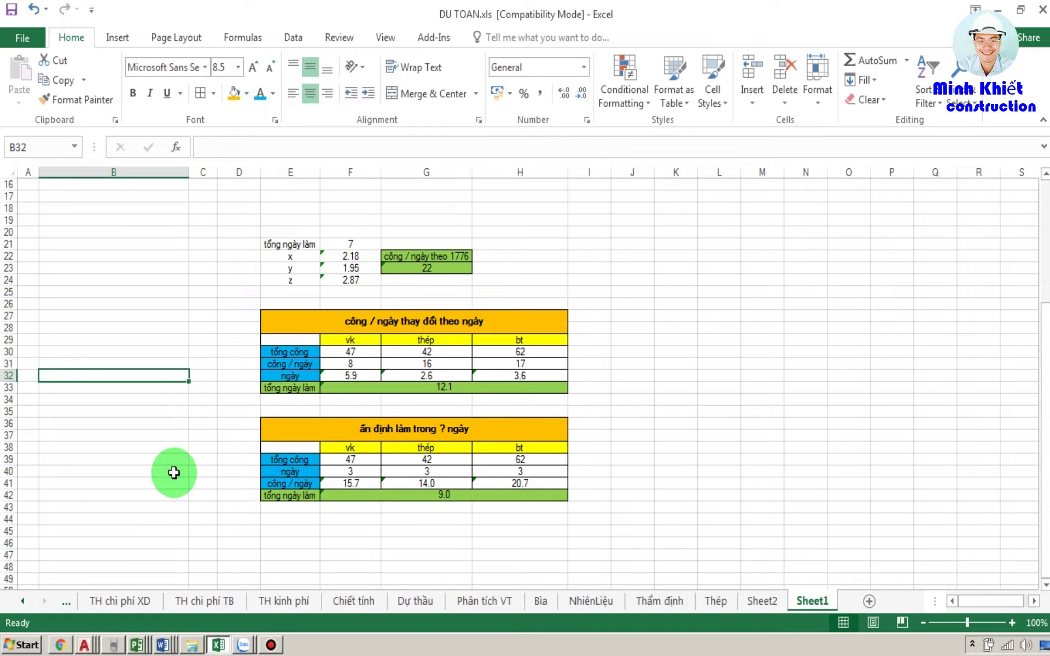
click(173, 472)
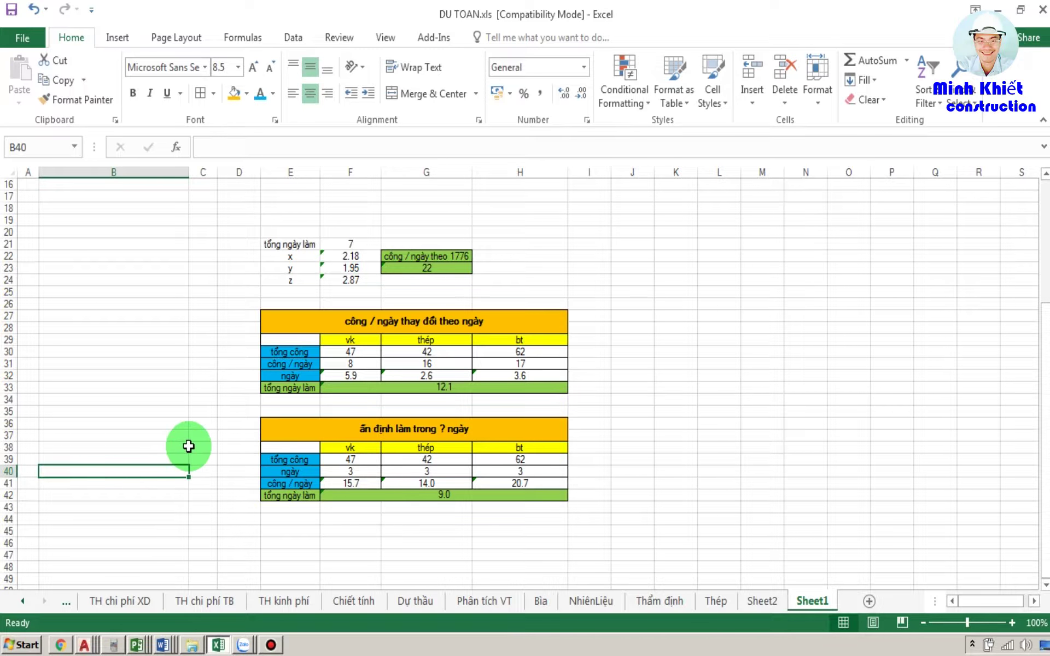
ctrl+scroll(189, 447, up, 3)
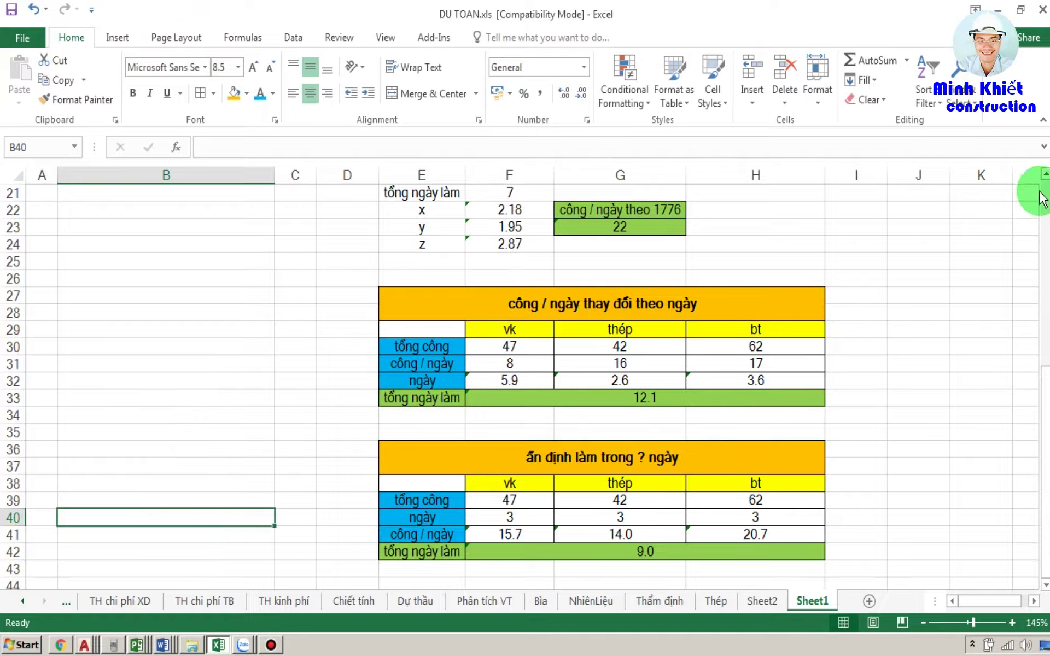
click(1045, 175)
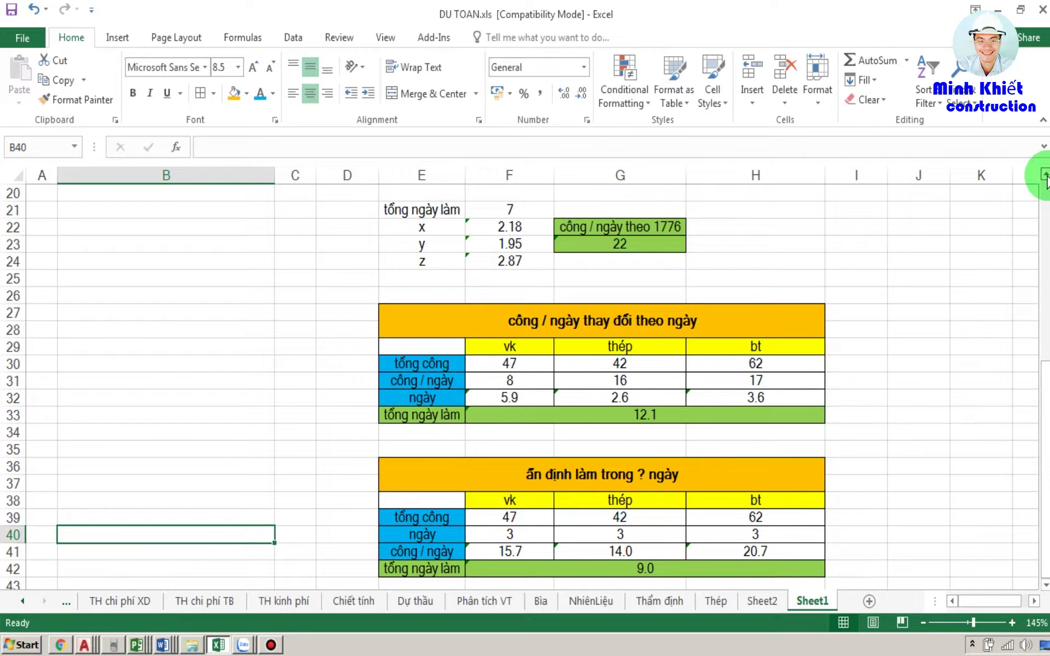
click(1045, 585)
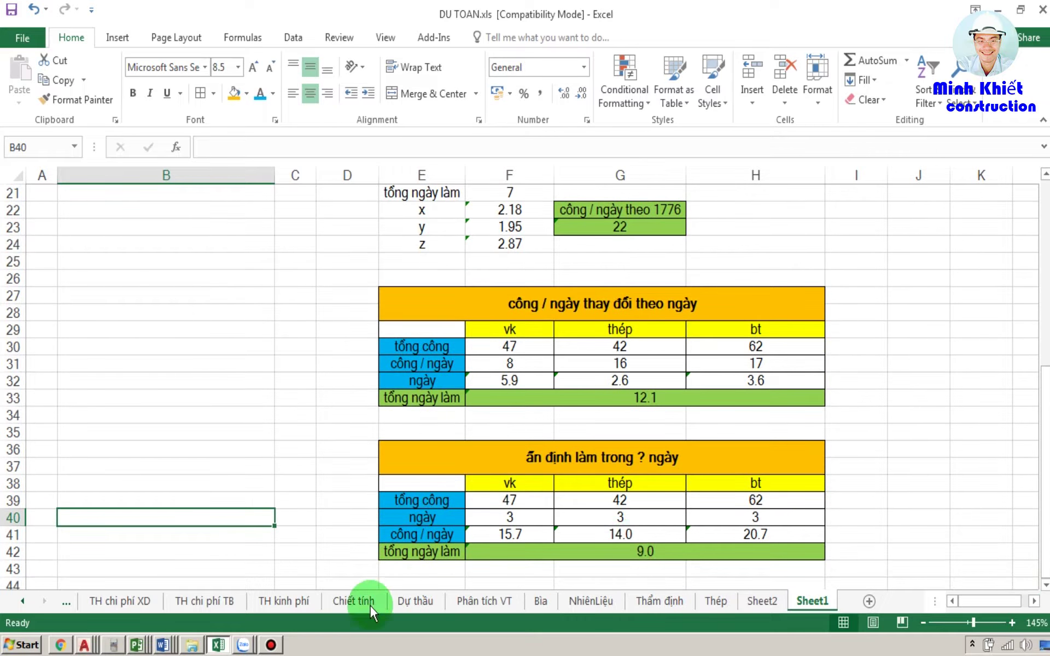
click(113, 645)
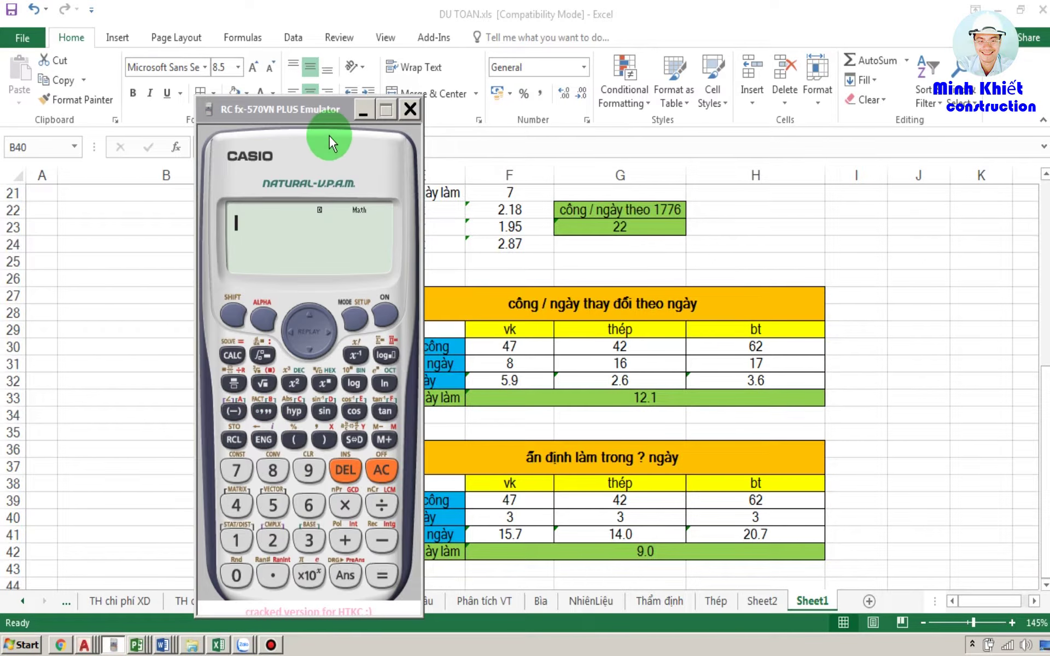
drag(329, 137, 280, 127)
text(03666)
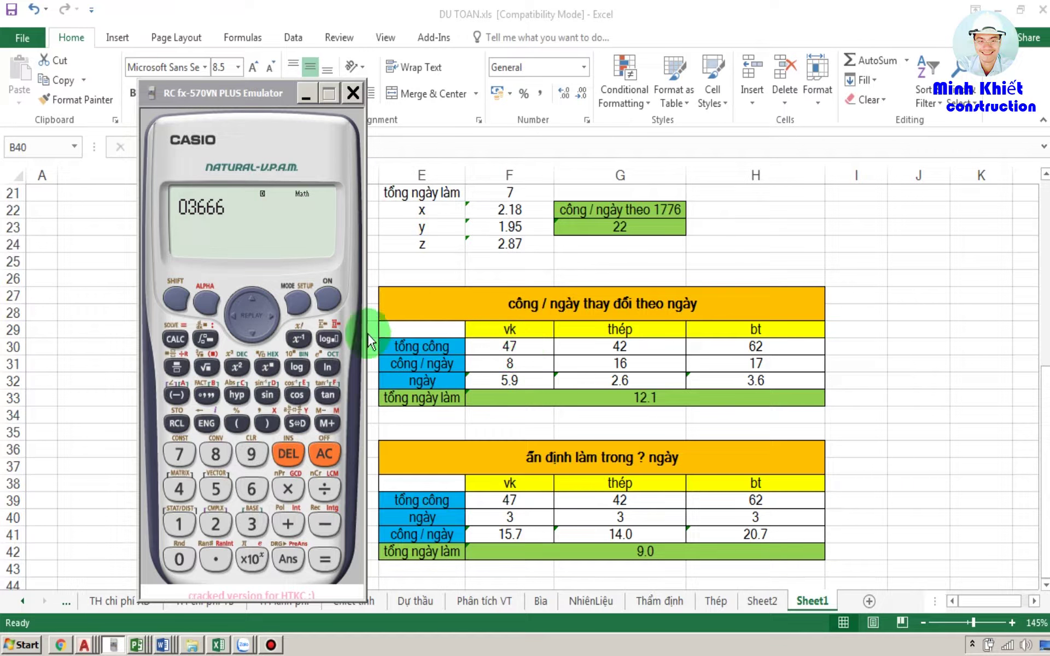
click(327, 308)
click(306, 94)
Review the vk, thép and bt columns of the "công / ngày thay đổi theo ngày" table.
click(281, 328)
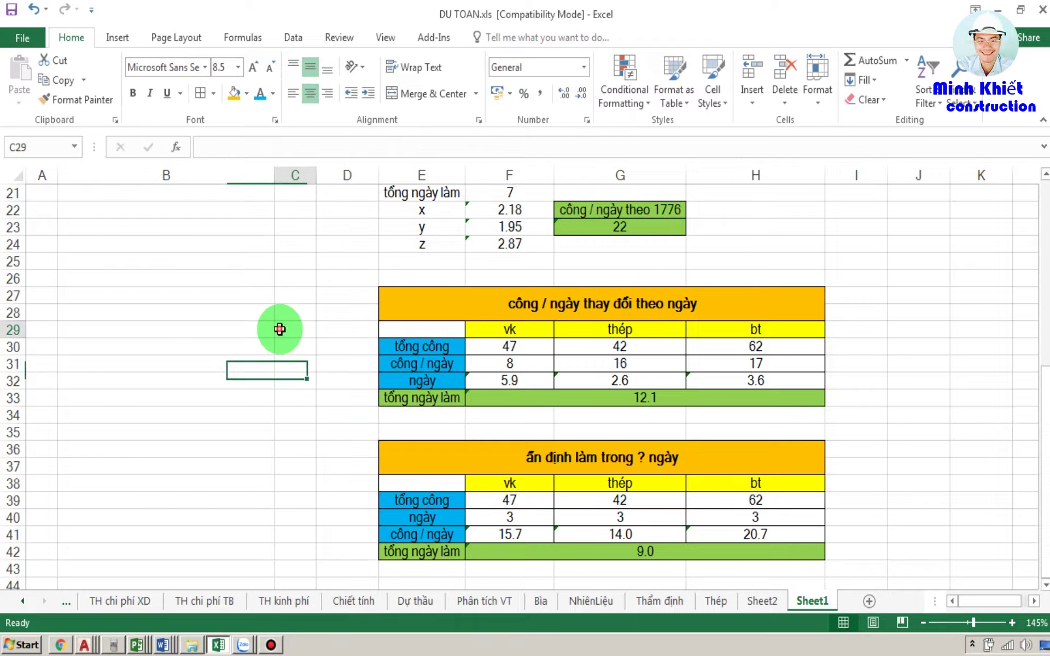
click(198, 353)
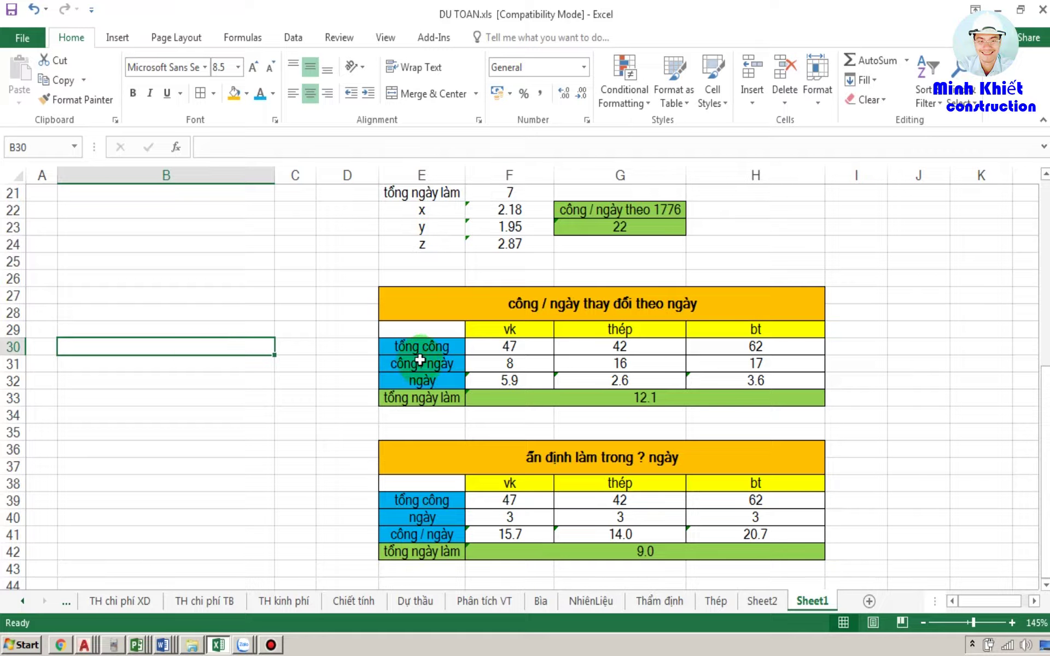
click(494, 328)
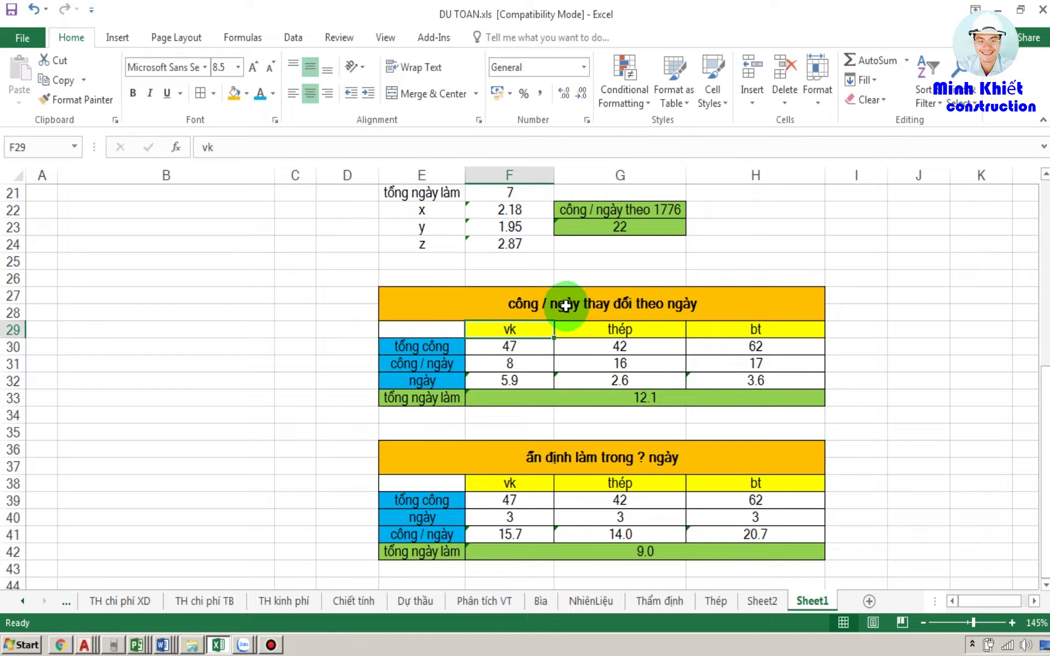
click(604, 329)
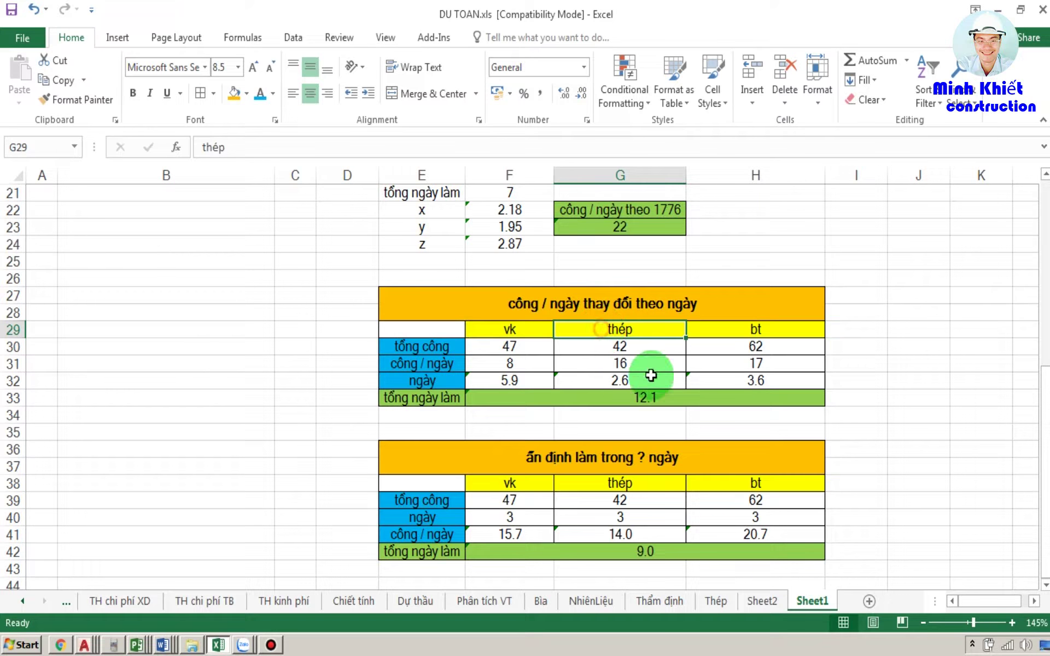
click(721, 325)
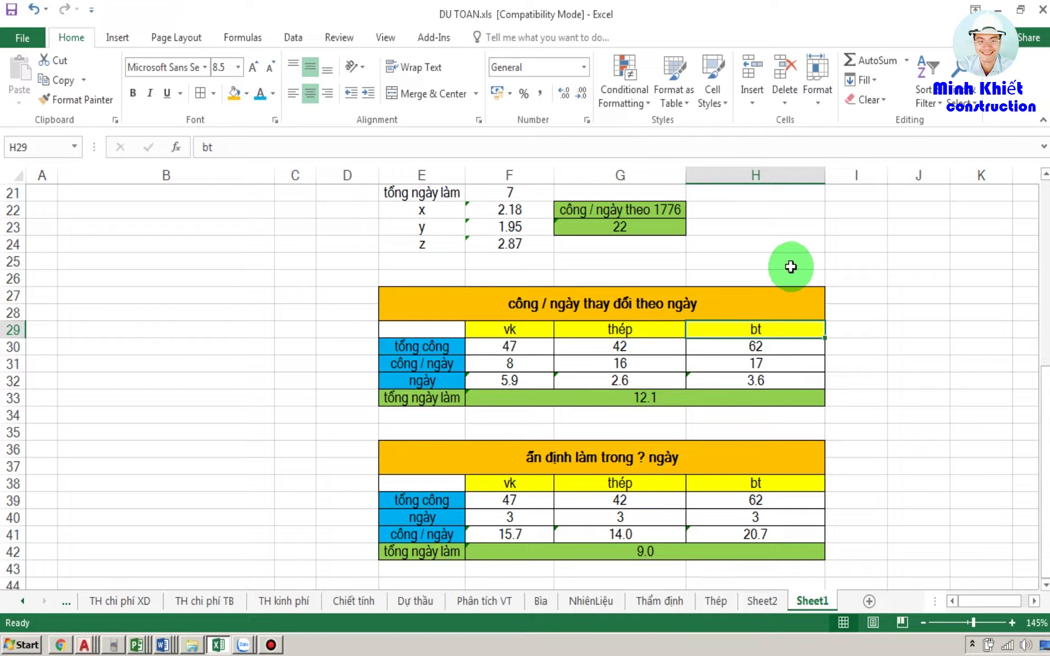
click(188, 418)
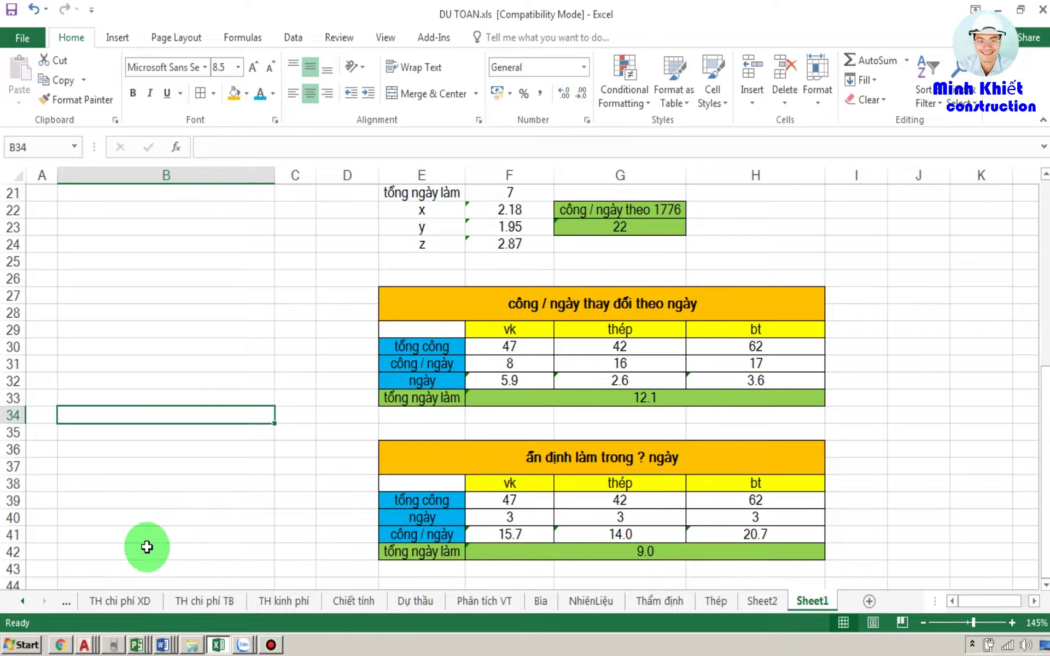
Switch back to the structural drawing in AutoCAD and examine the reinforcement in pile cap section 2-2.
click(84, 646)
click(93, 607)
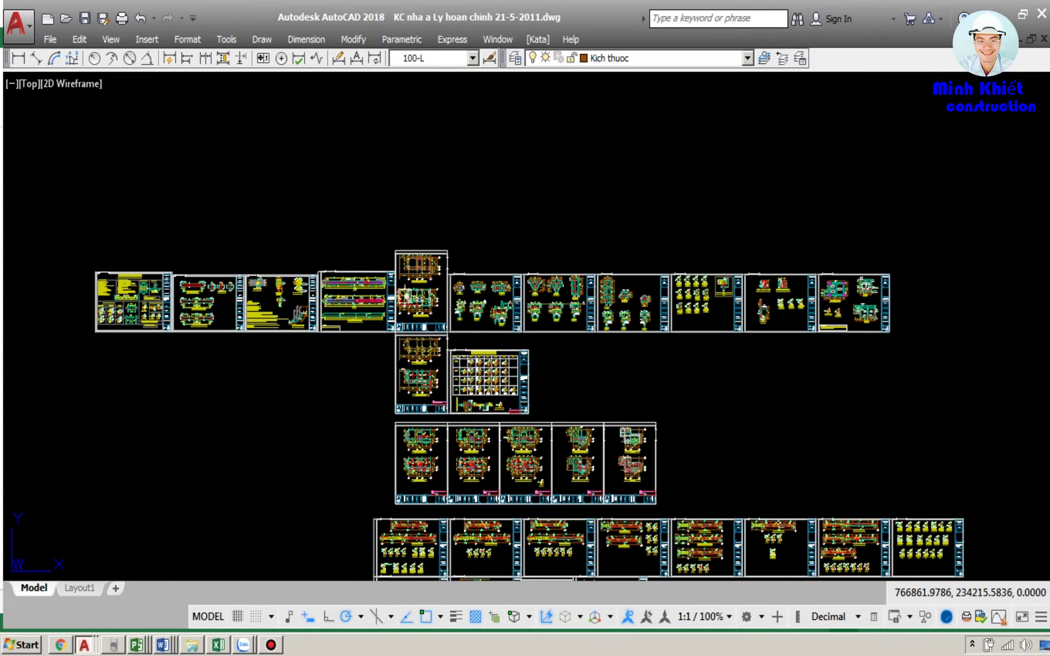
scroll(404, 295, up, 8)
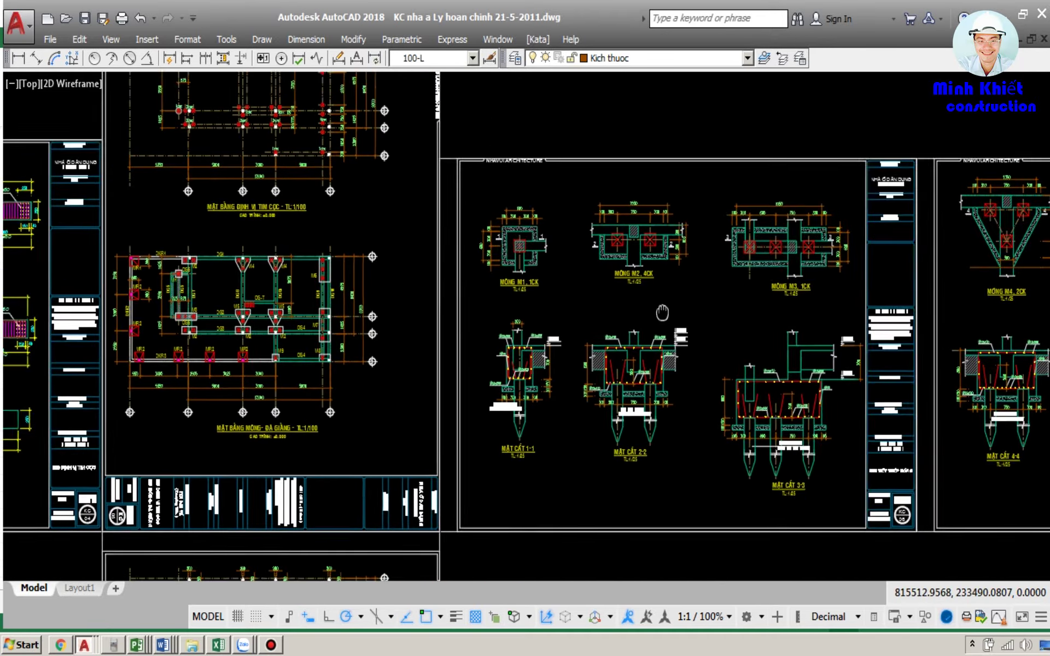
scroll(595, 396, up, 6)
drag(595, 397, 437, 374)
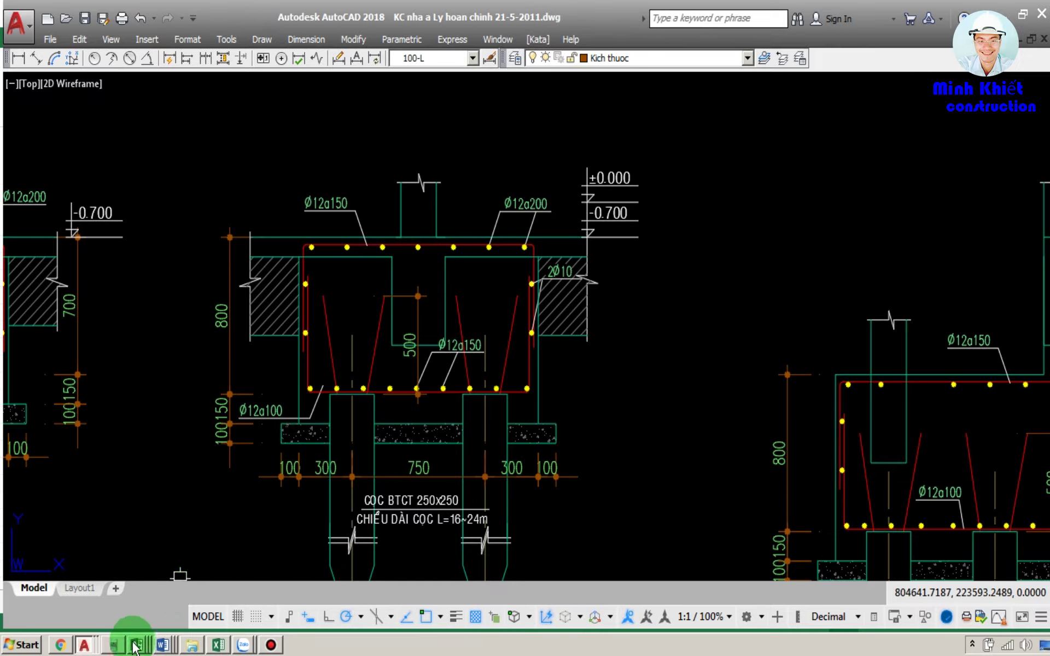
Return to the DU TOAN.xls workbook in Excel and show the Dự thầu estimate sheet at 100% zoom.
click(217, 647)
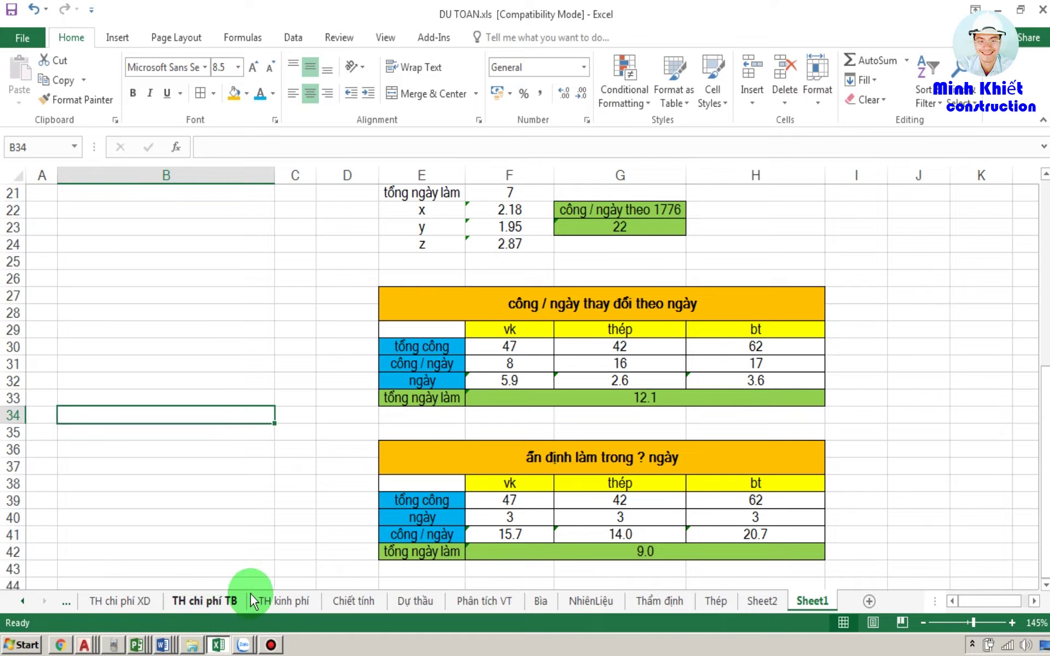
click(409, 605)
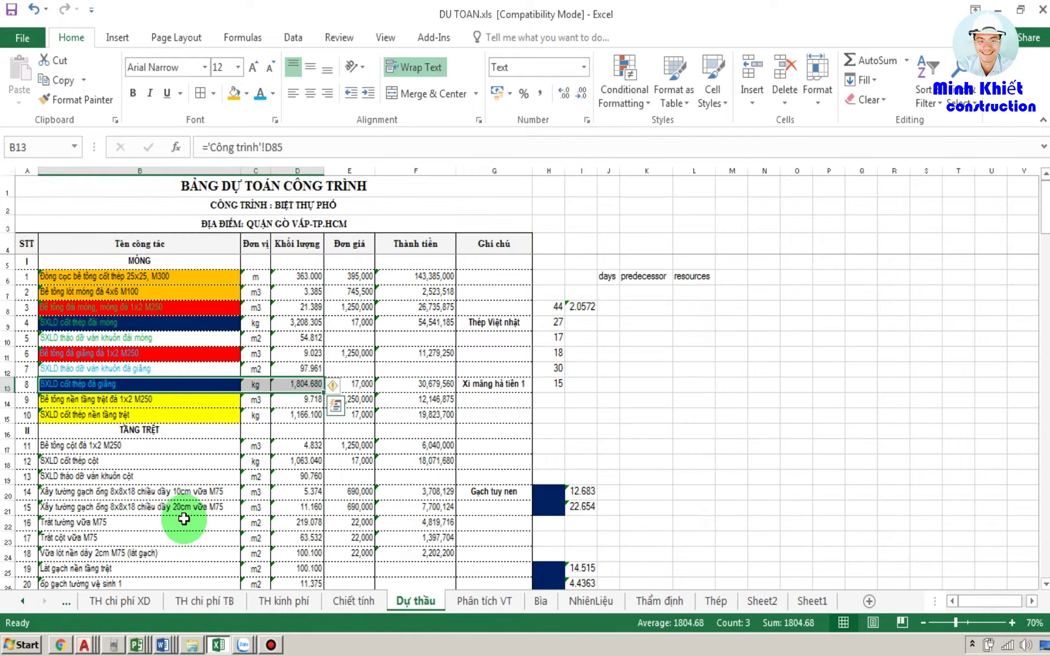
click(166, 520)
ctrl+scroll(166, 521, up, 3)
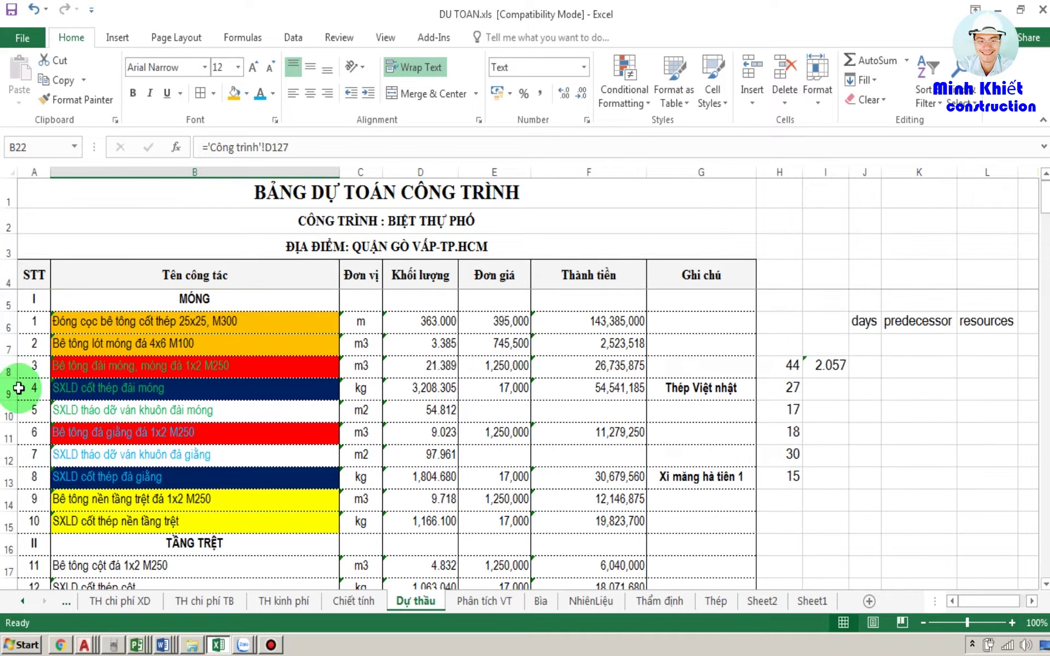
Review the MÓNG work items and select the pile cap and tie-beam names, units and quantities in B8:D13.
drag(14, 328, 18, 417)
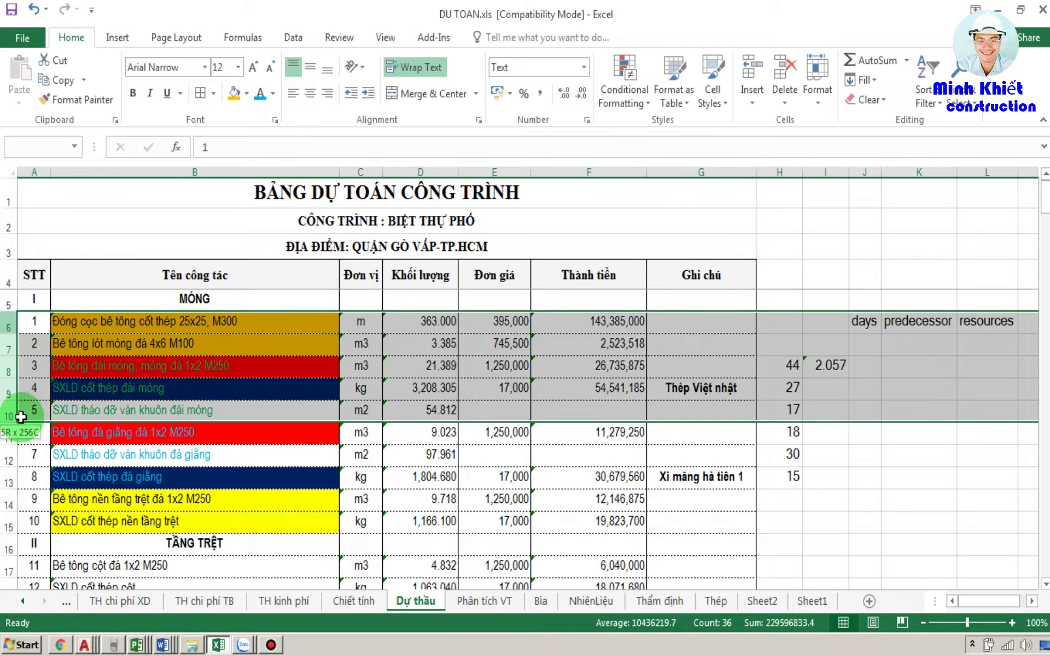
click(19, 459)
drag(12, 363, 27, 515)
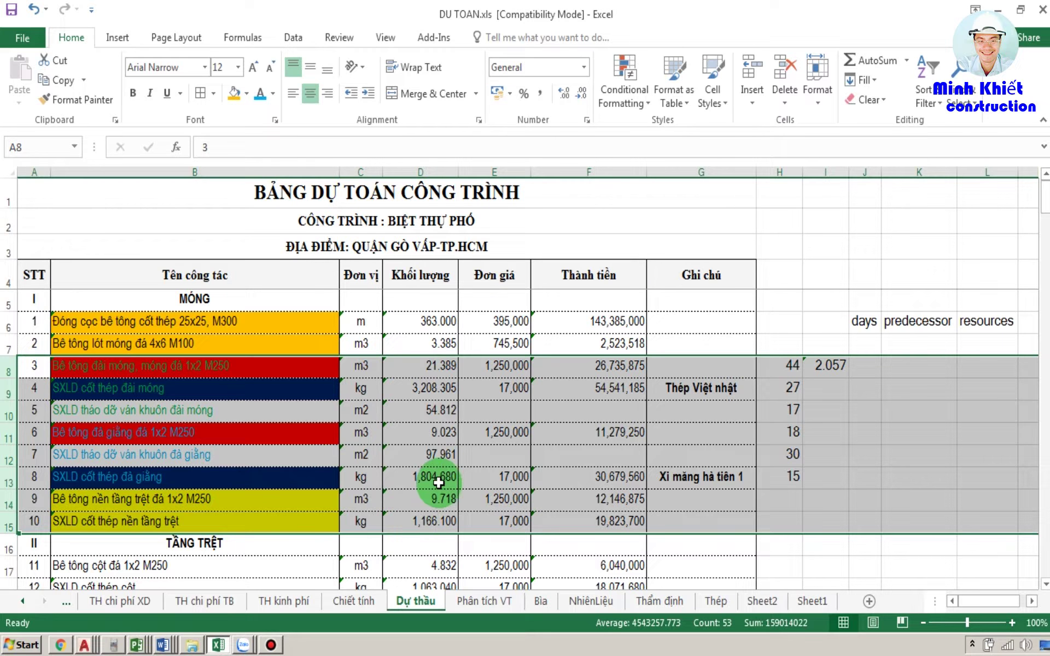
click(362, 476)
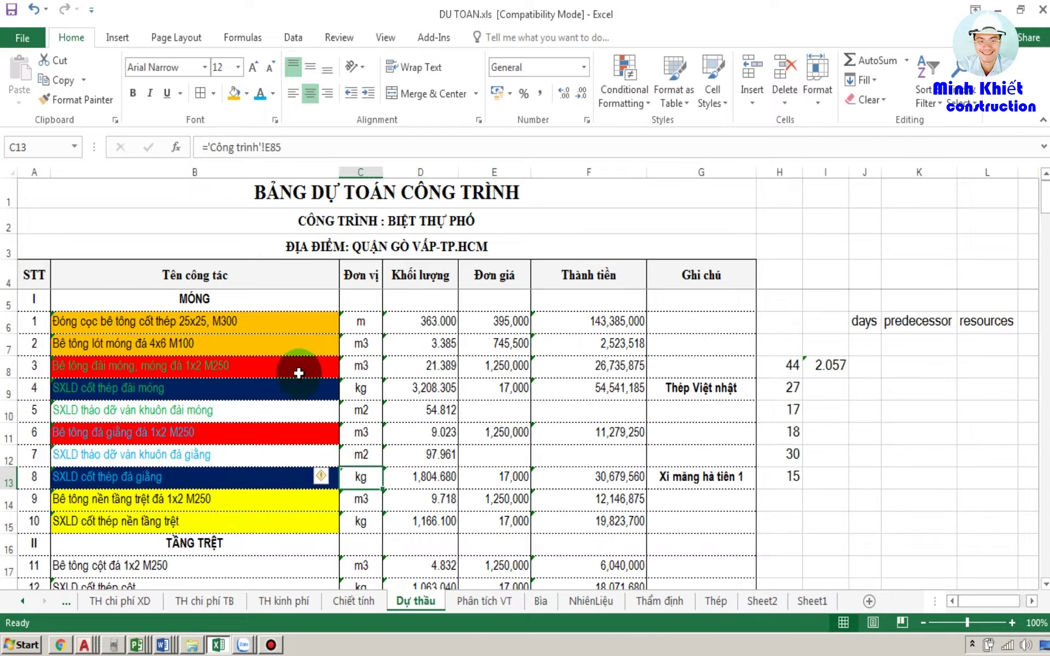
drag(299, 373, 430, 474)
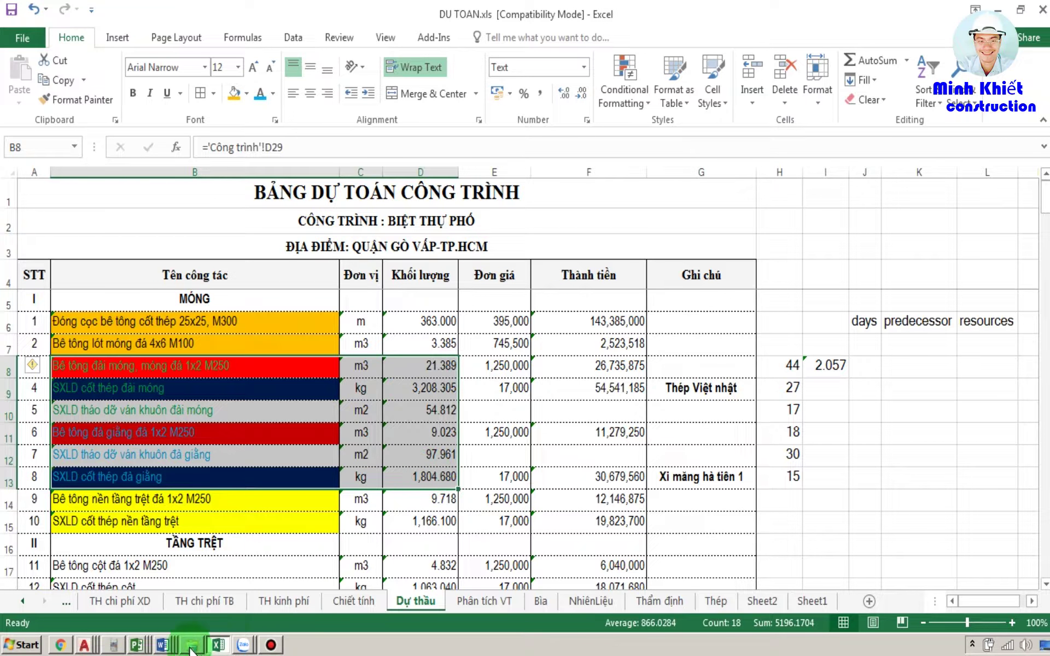
Switch to 1776.DOC in Word and read the CHƯƠNG VI application notes on cast-in-place concrete work.
click(165, 647)
click(165, 546)
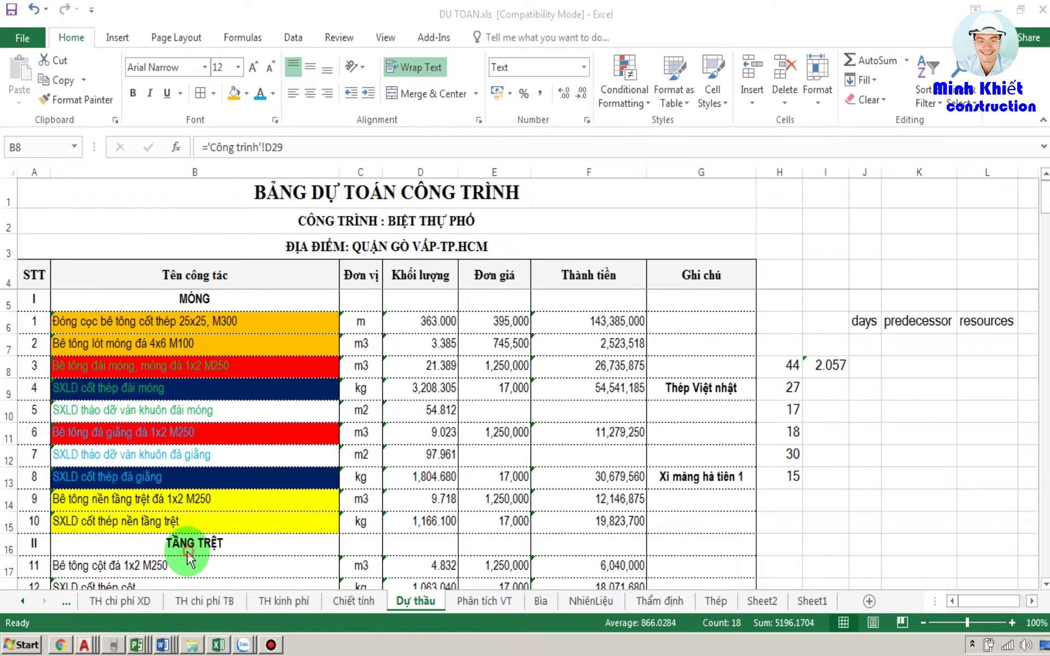
scroll(290, 358, up, 10)
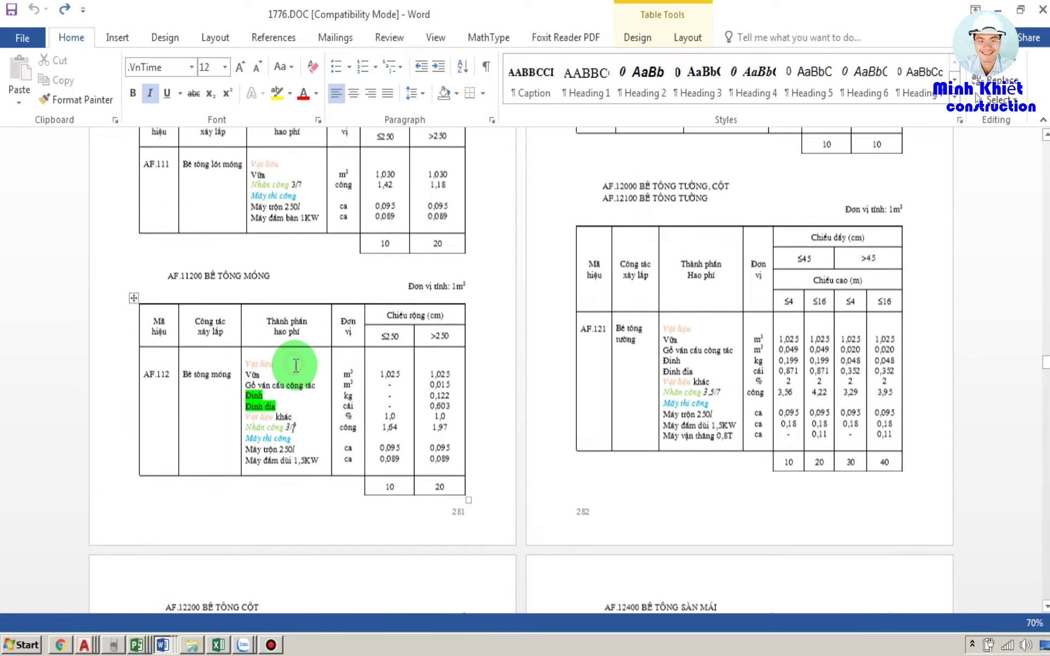
scroll(293, 364, down, 3)
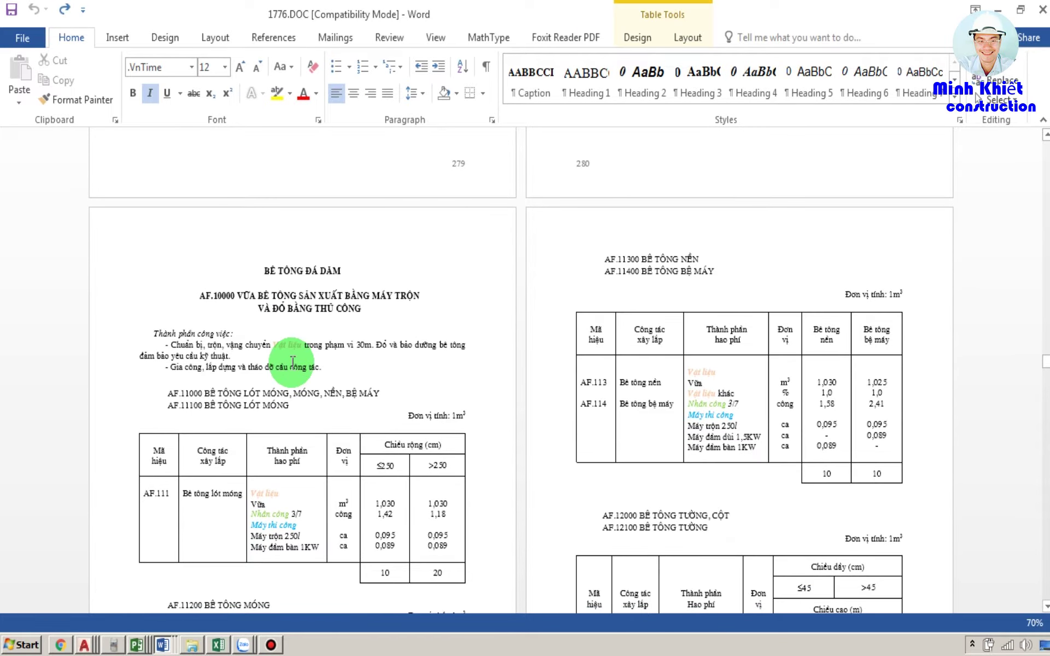
ctrl+scroll(290, 366, up, 2)
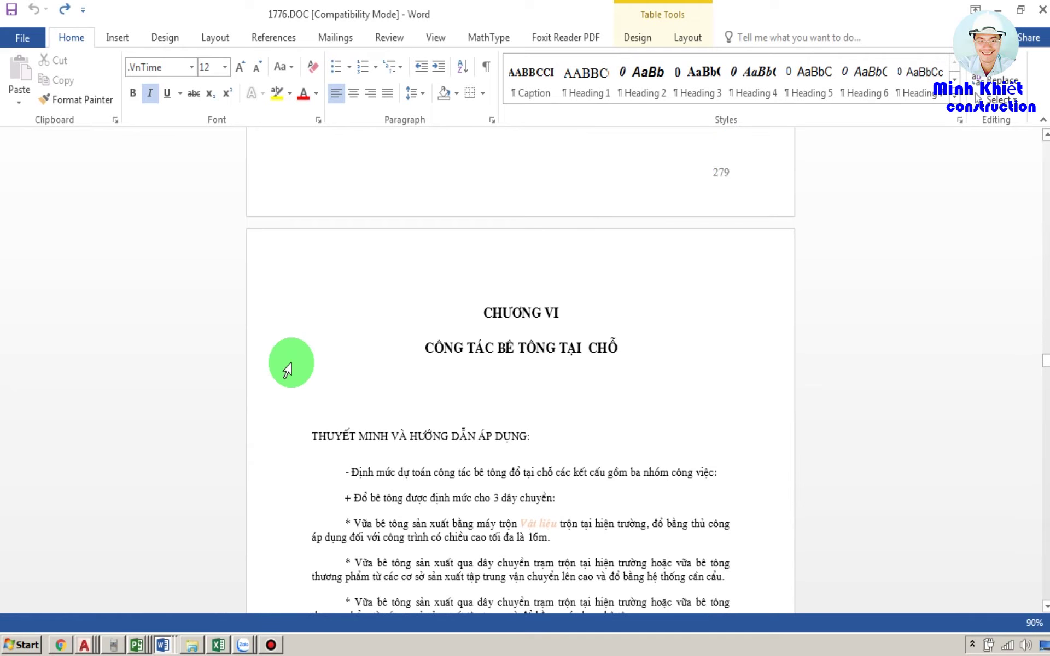
click(1043, 120)
scroll(498, 361, down, 7)
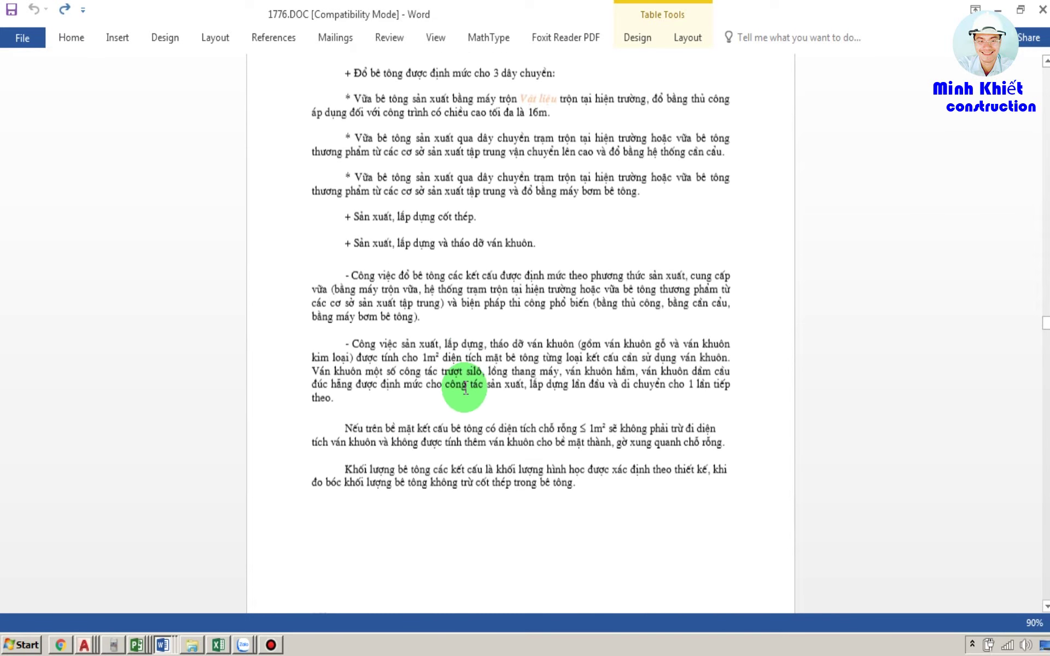
scroll(463, 392, up, 5)
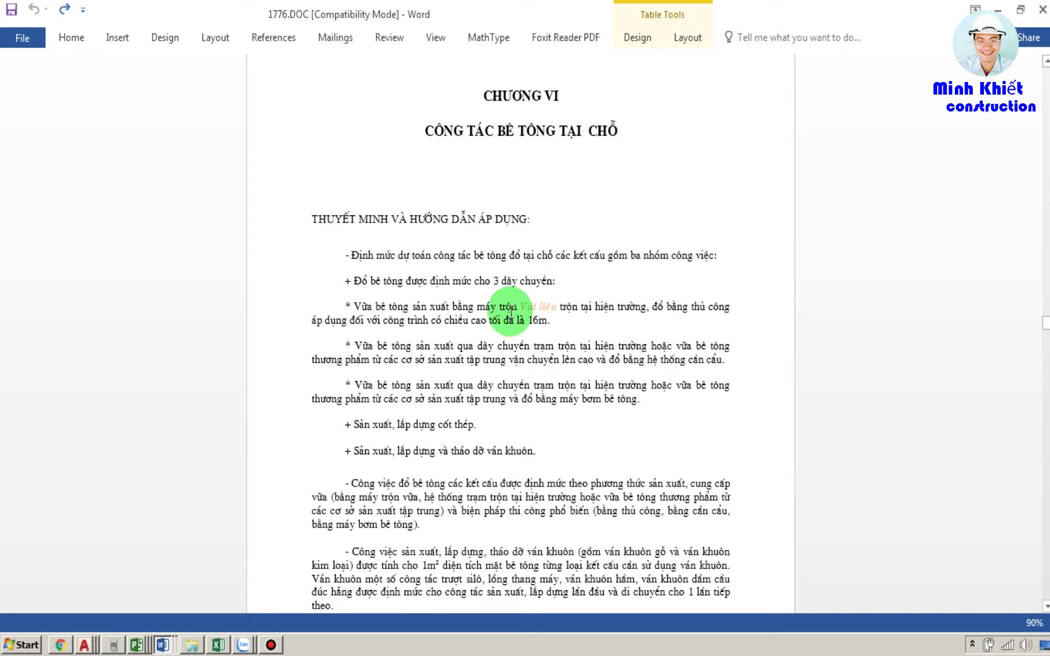
scroll(525, 263, down, 10)
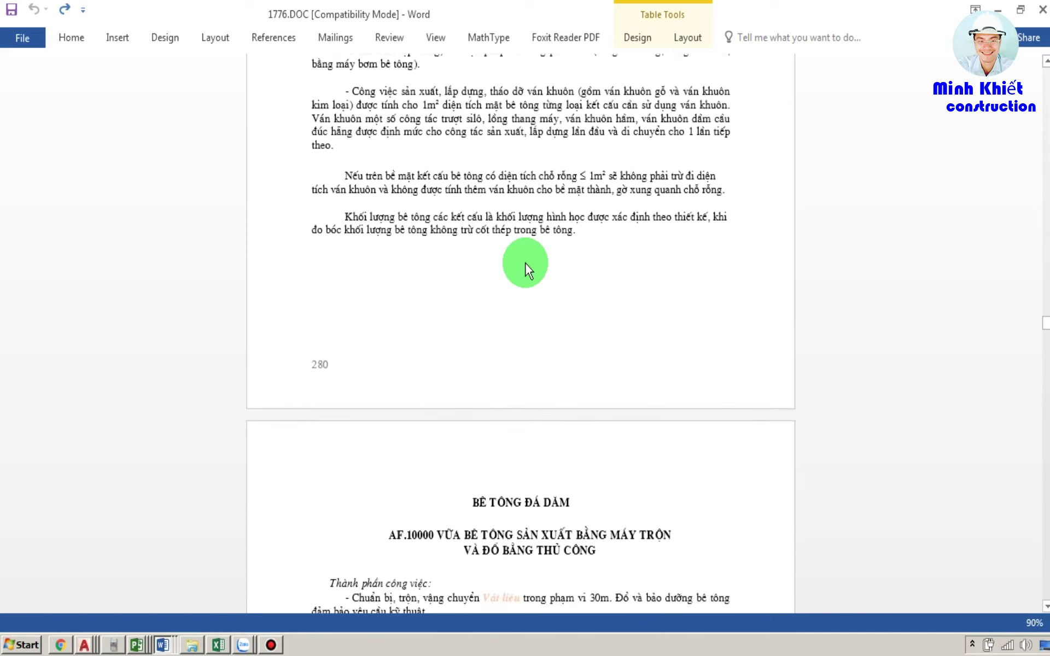
Examine the AF.10000 work description and the norm tables for blinding concrete AF.111 and foundation concrete AF.112.
scroll(525, 264, down, 11)
scroll(520, 266, up, 1)
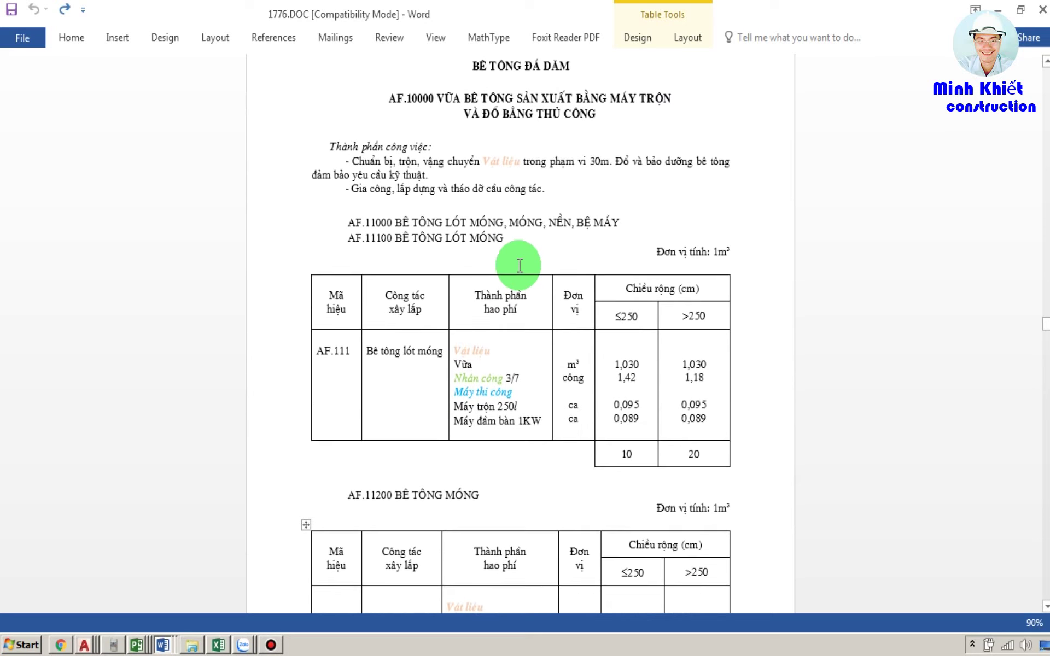
scroll(520, 266, up, 1)
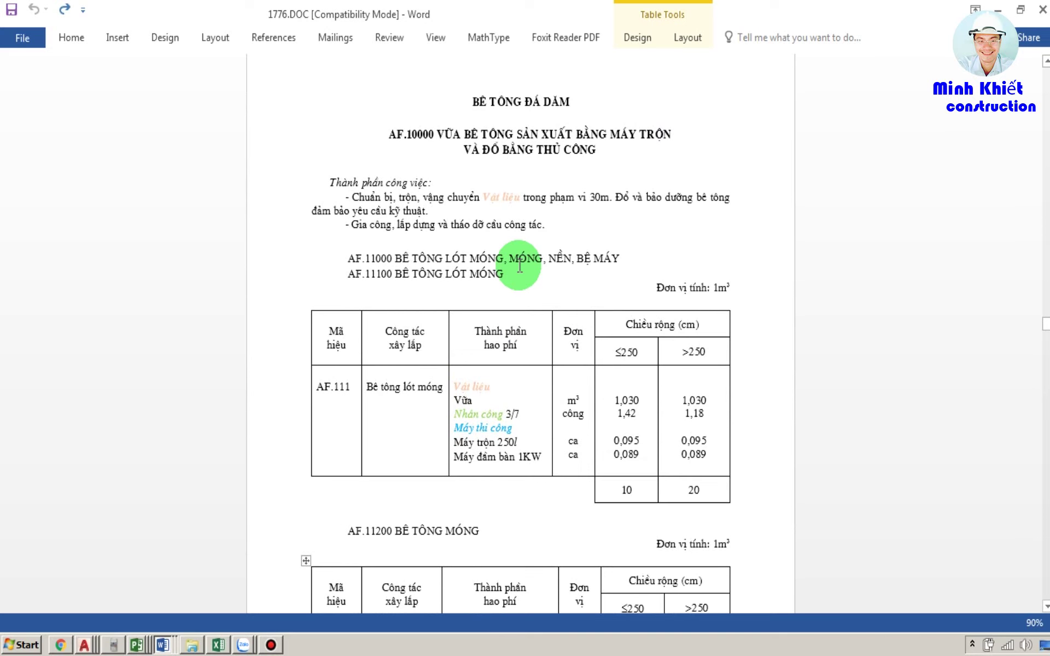
click(555, 234)
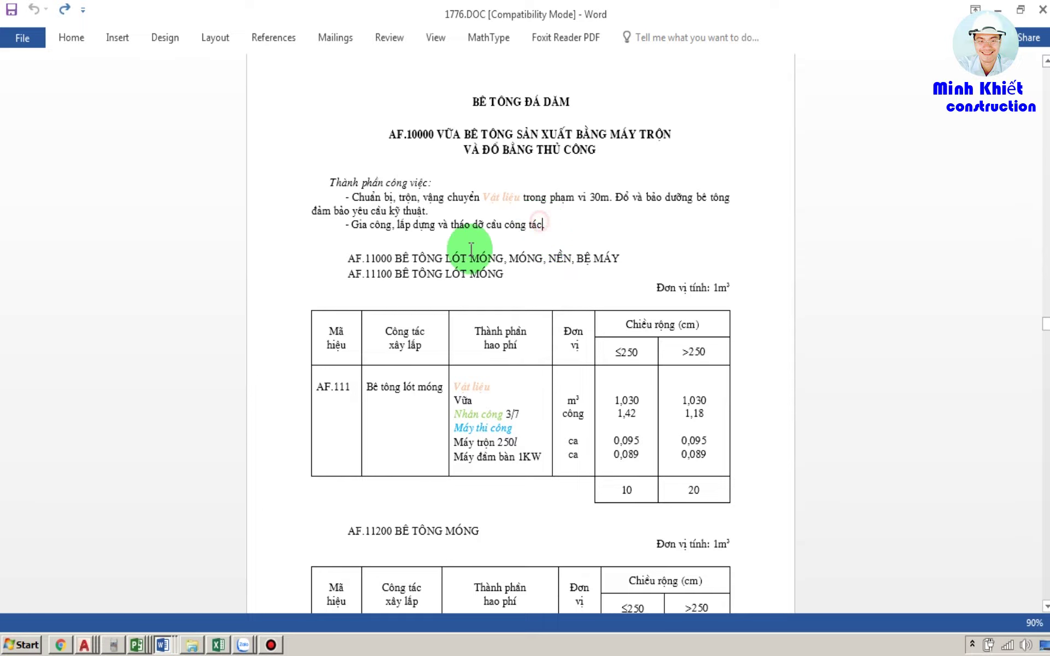
click(415, 266)
scroll(422, 268, down, 7)
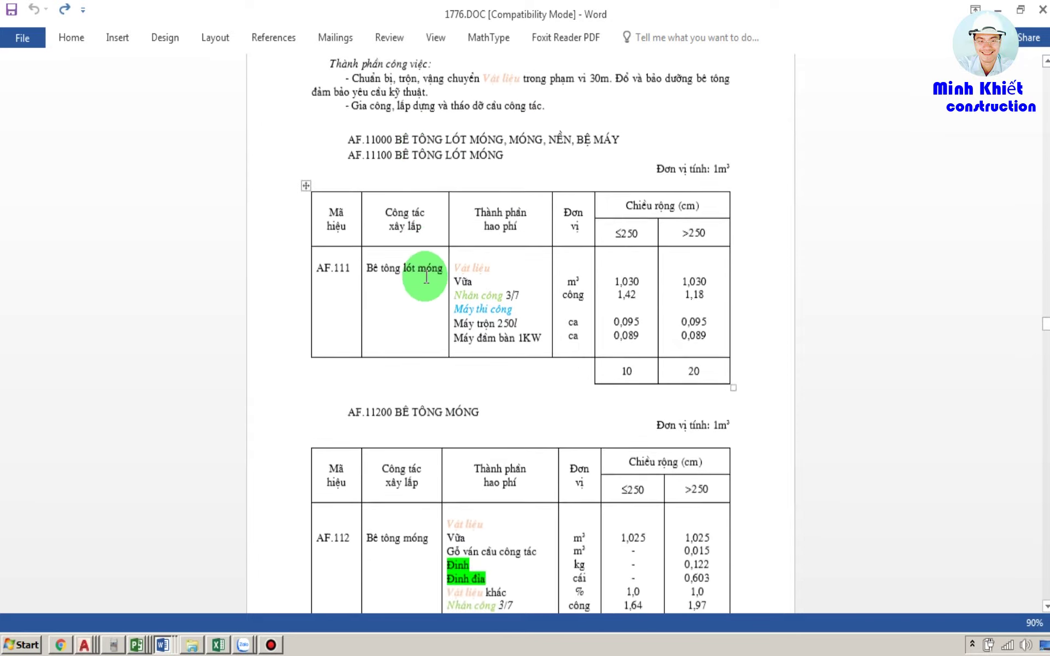
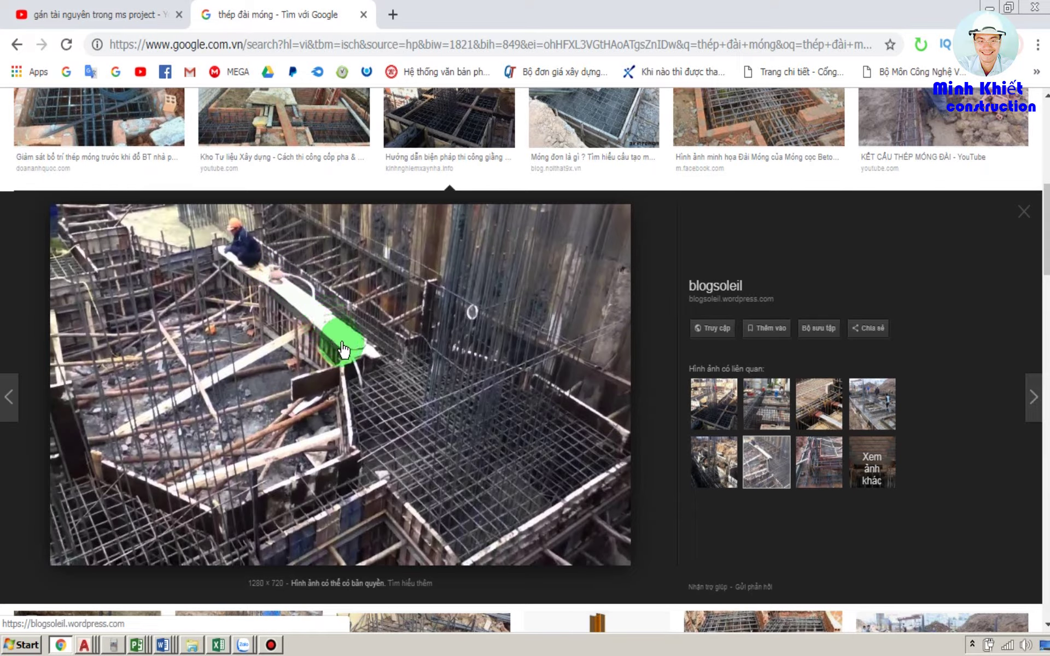
Return to 1776.DOC in Word and mark the "Gỗ ván cầu công tác" material entry in the AF.112 table.
click(164, 643)
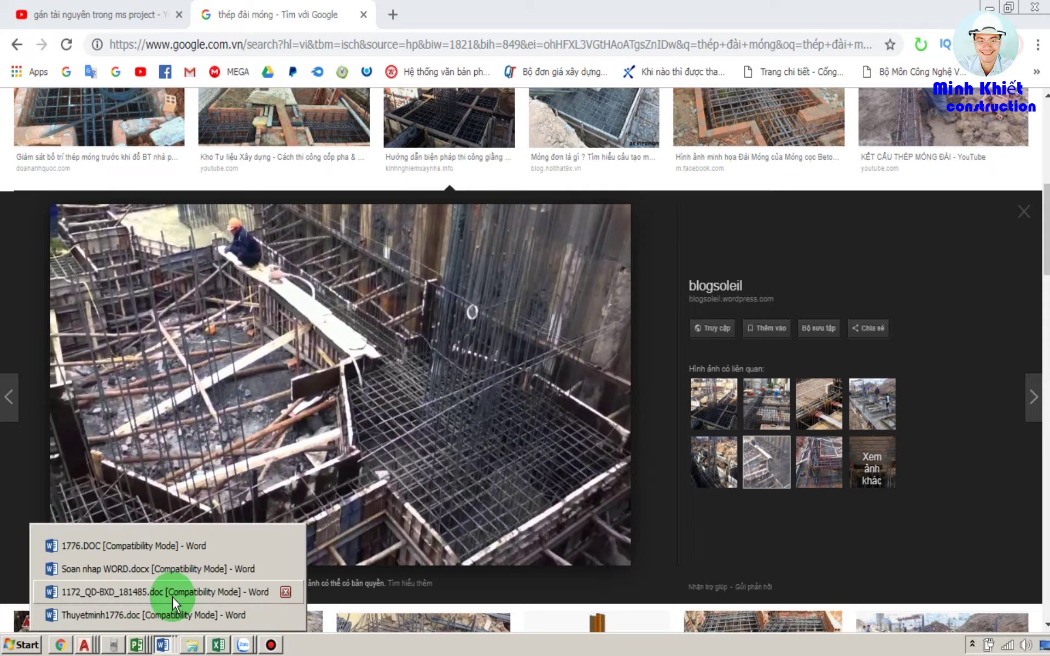
click(158, 544)
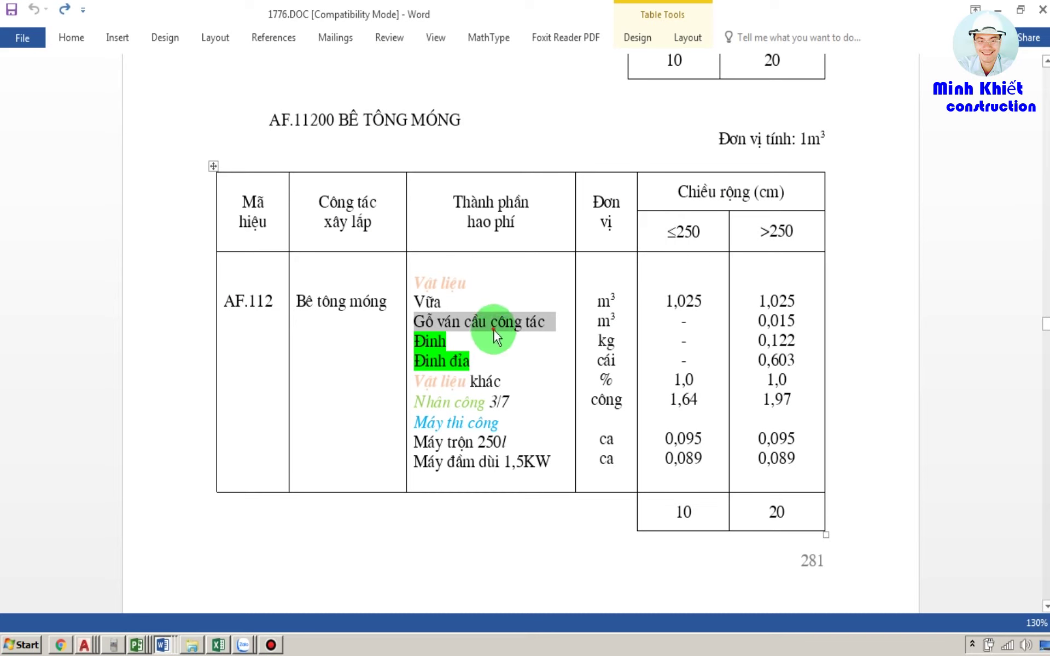
click(490, 326)
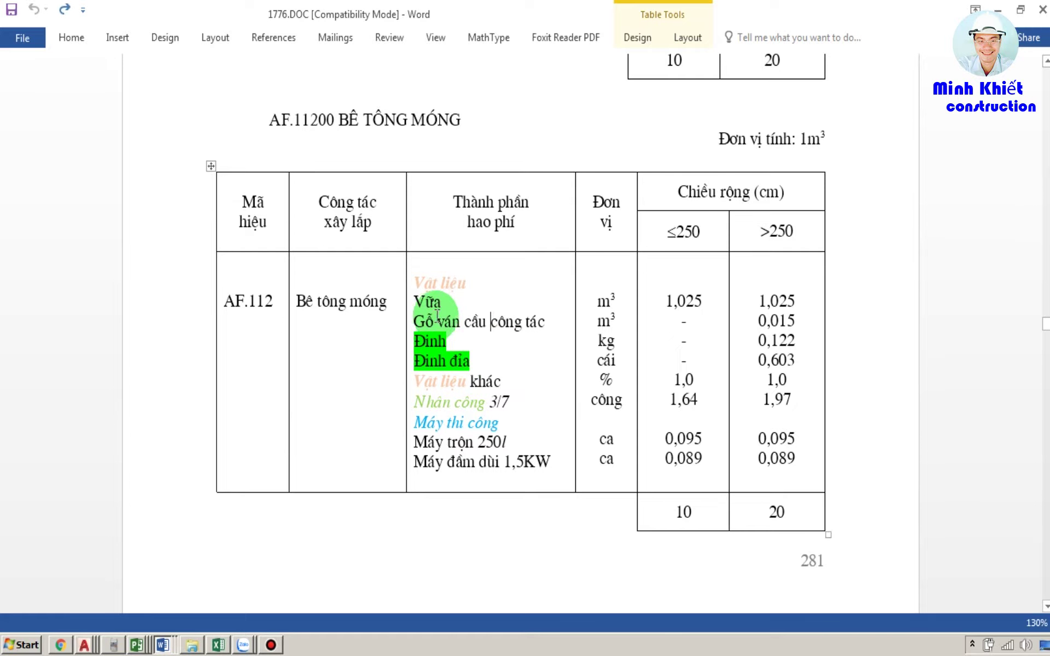
drag(490, 323, 429, 326)
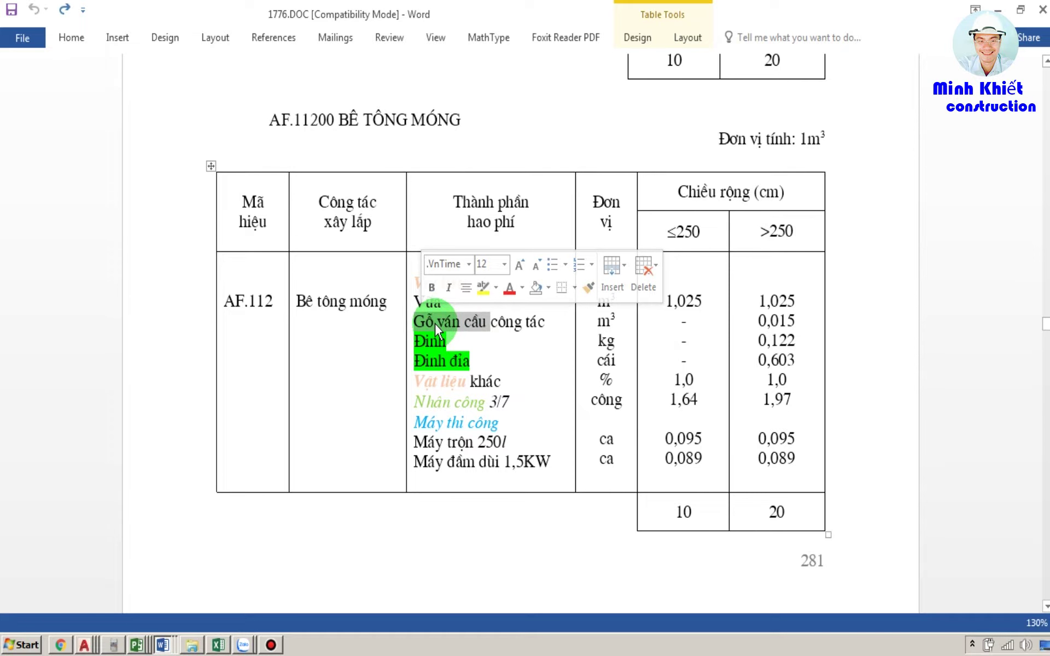
drag(546, 324, 488, 323)
Switch to Chrome, close the enlarged rebar photo, and browse the "thép đài móng" image results before returning to 1776.DOC.
click(59, 646)
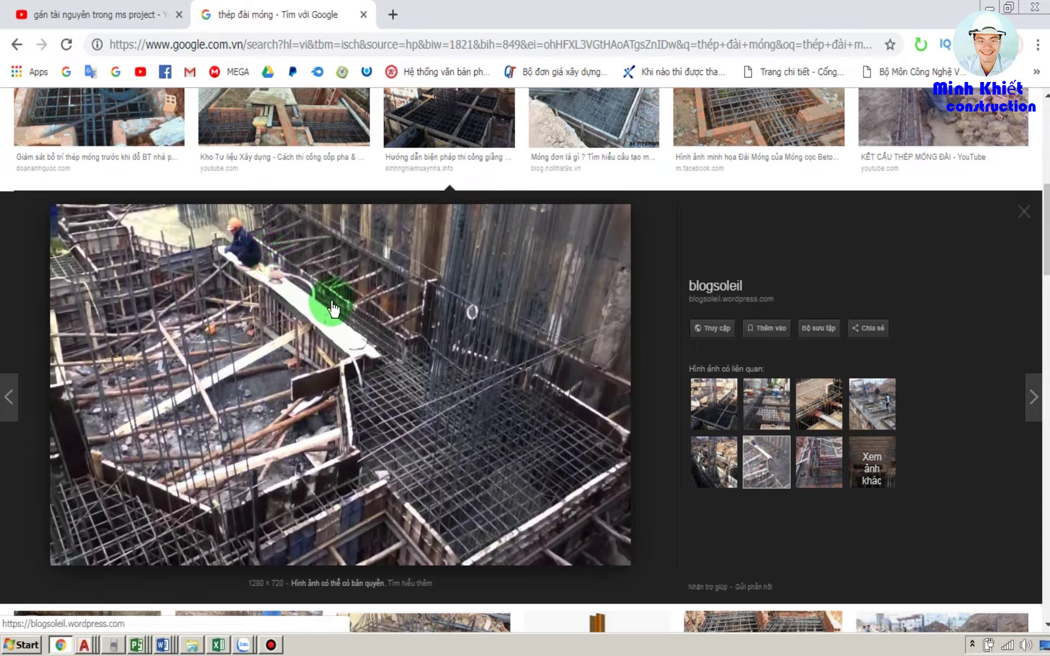
click(1026, 226)
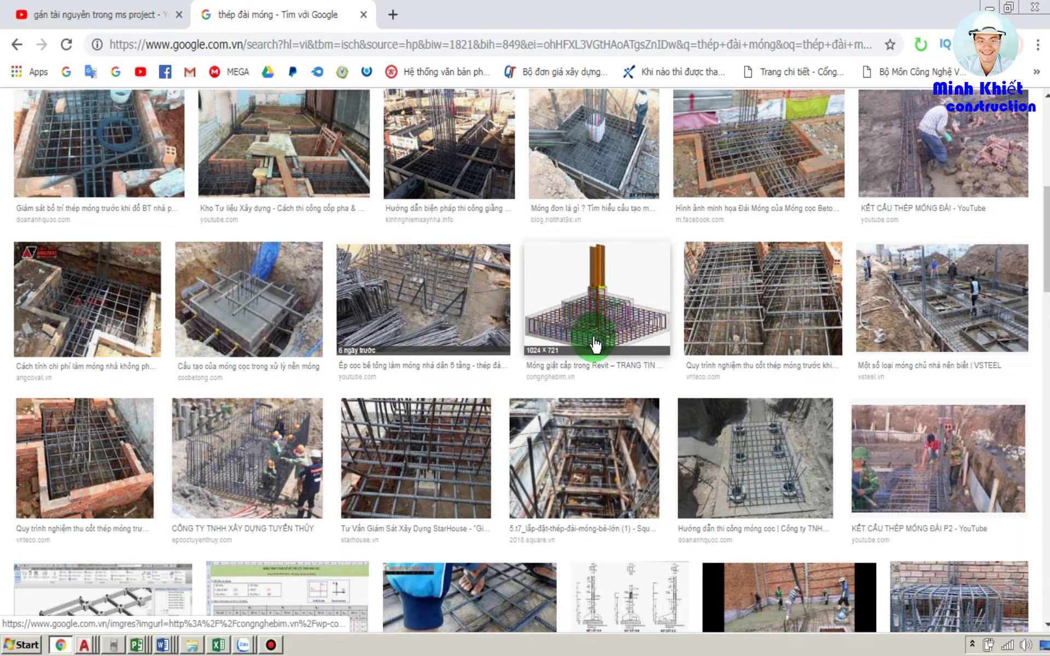
scroll(555, 325, down, 2)
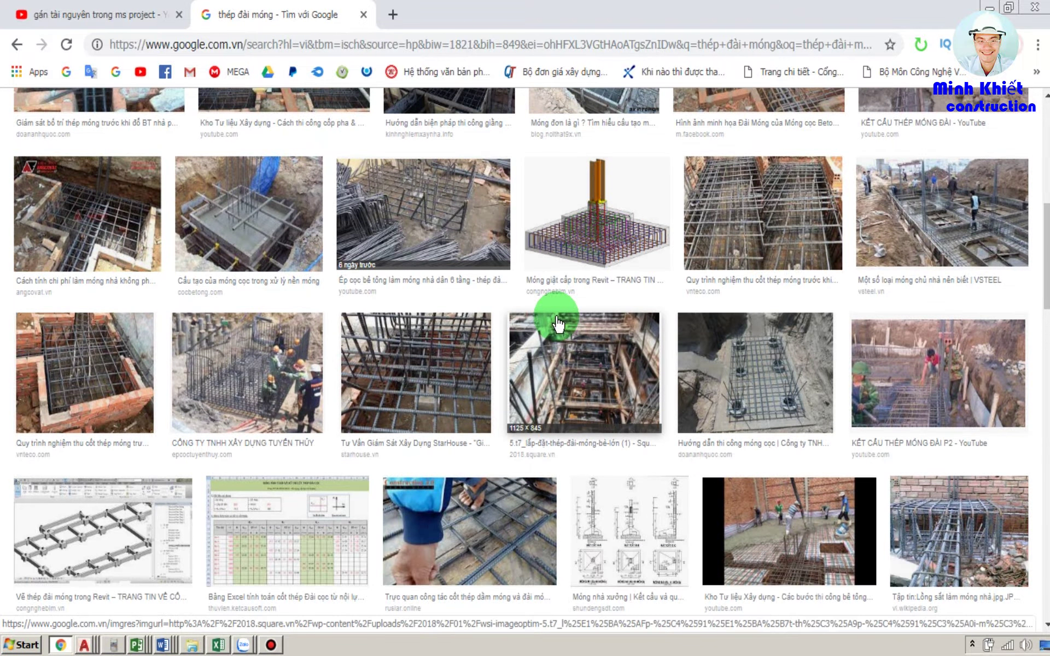
scroll(557, 324, down, 2)
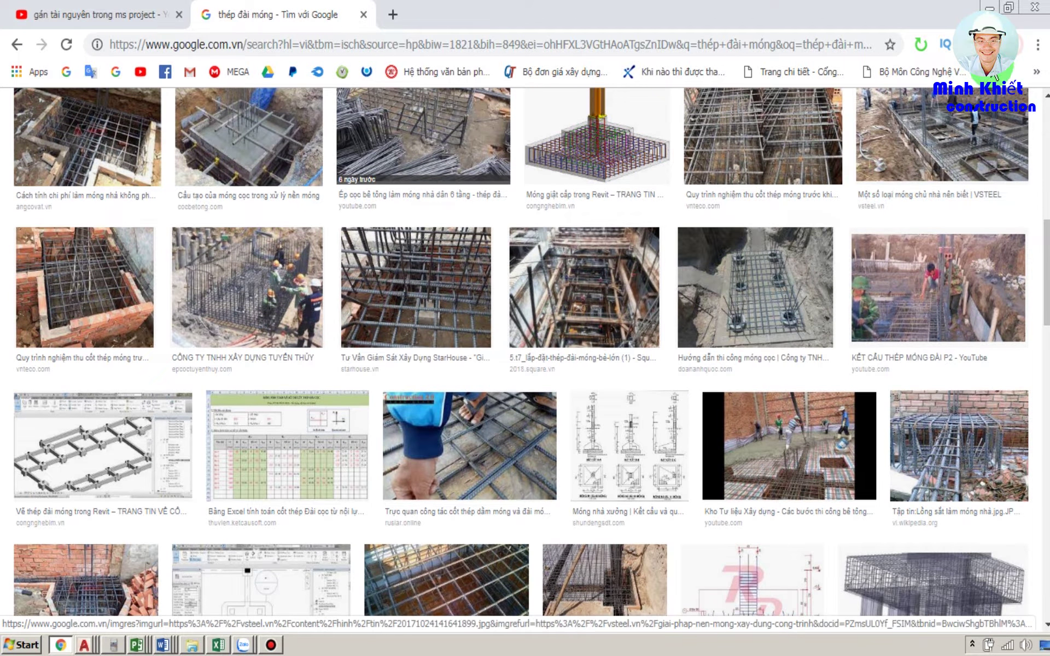
click(996, 7)
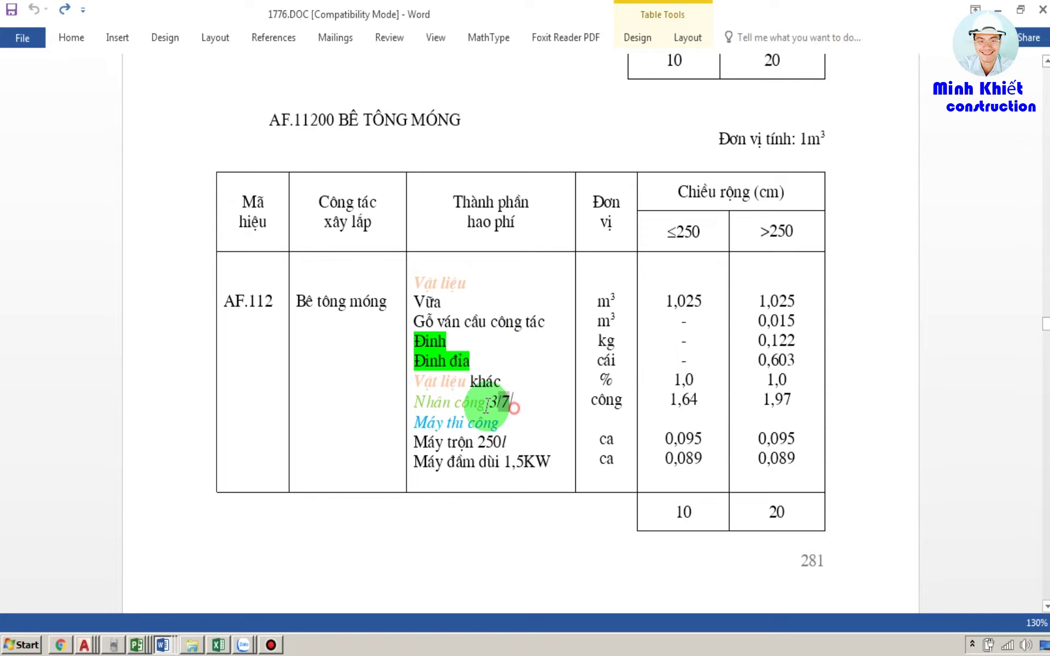
Examine the labour and machine norms for both foundation widths in AF.112, and return to DU TOAN.xls in Excel.
click(503, 421)
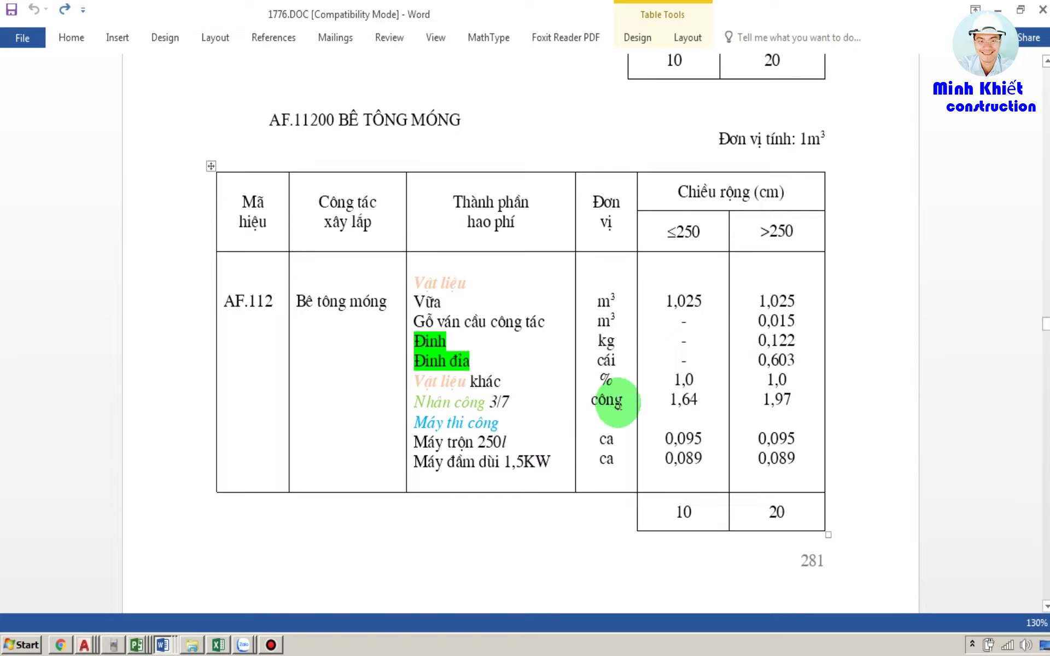
drag(706, 399, 670, 400)
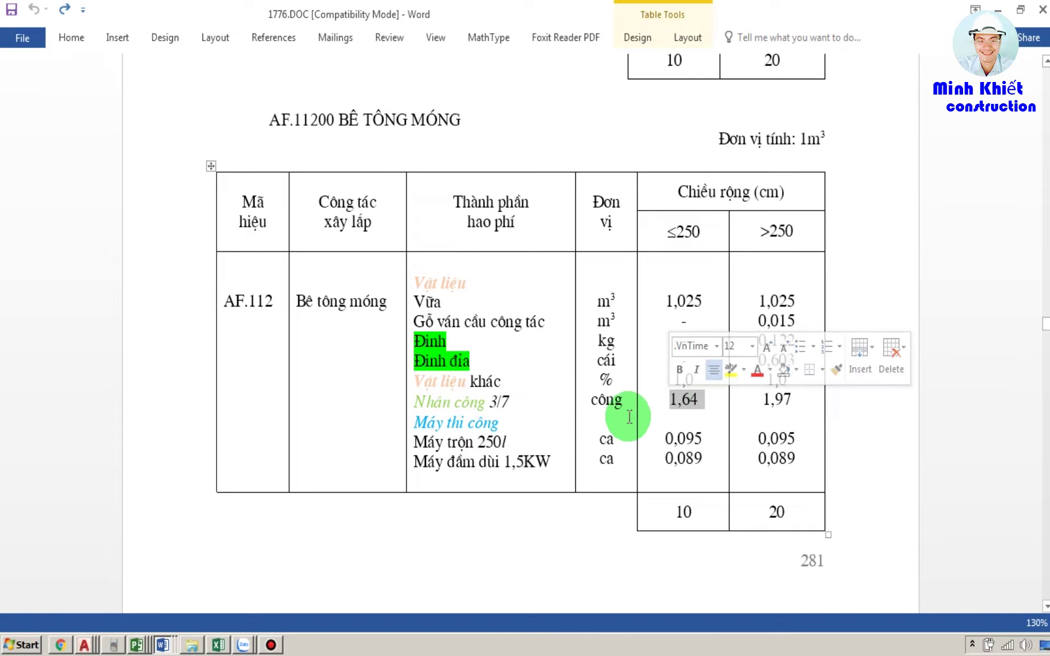
click(518, 438)
drag(518, 437, 436, 441)
click(457, 468)
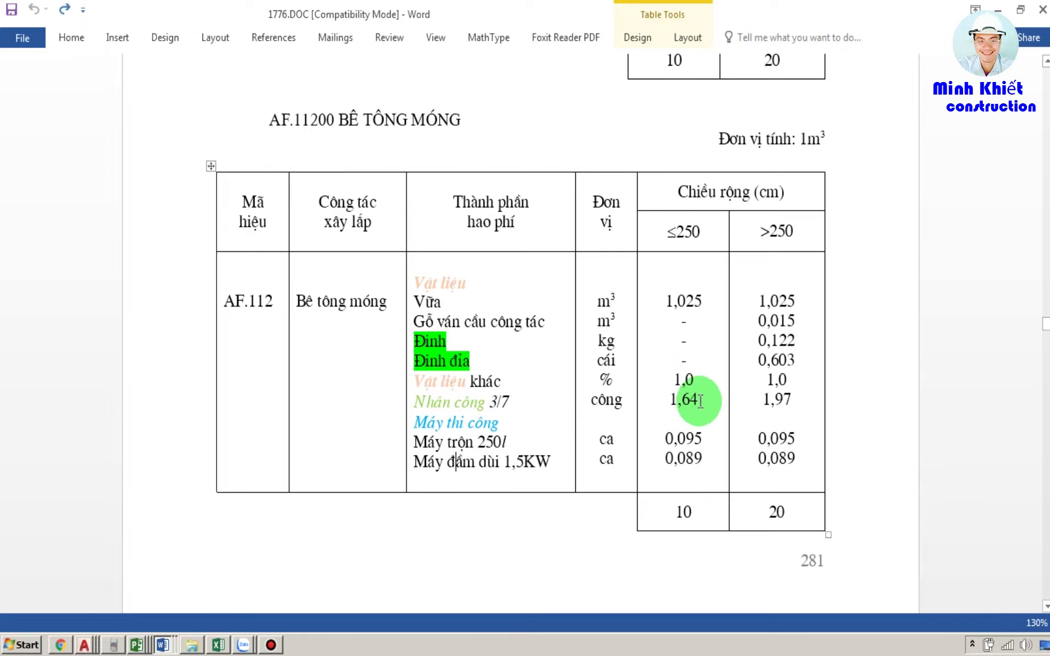
drag(700, 401, 656, 403)
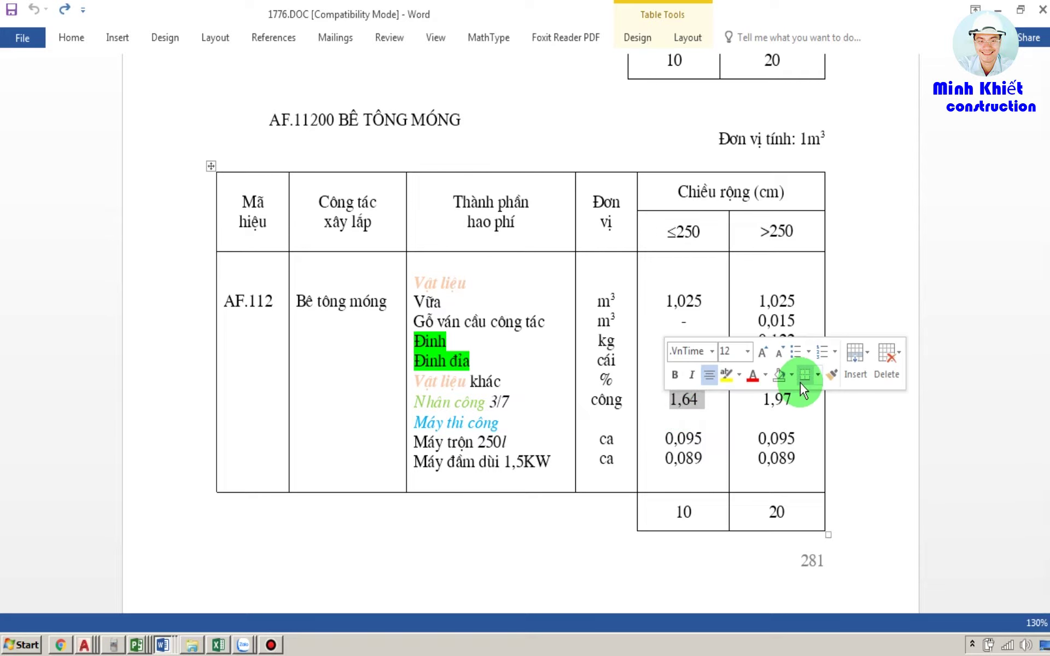
click(791, 400)
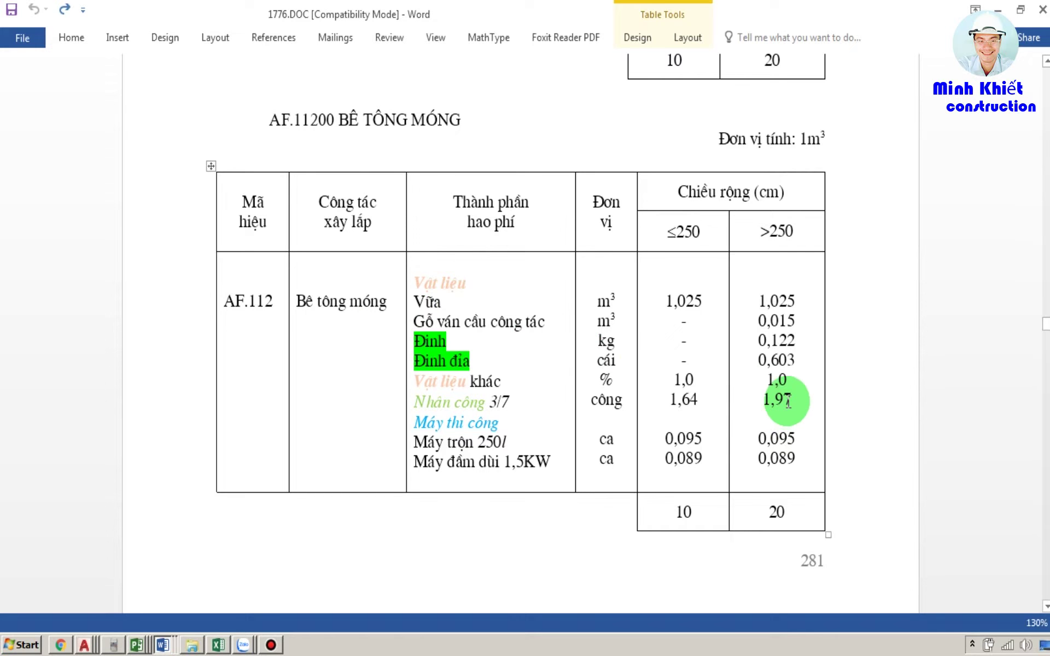
click(999, 9)
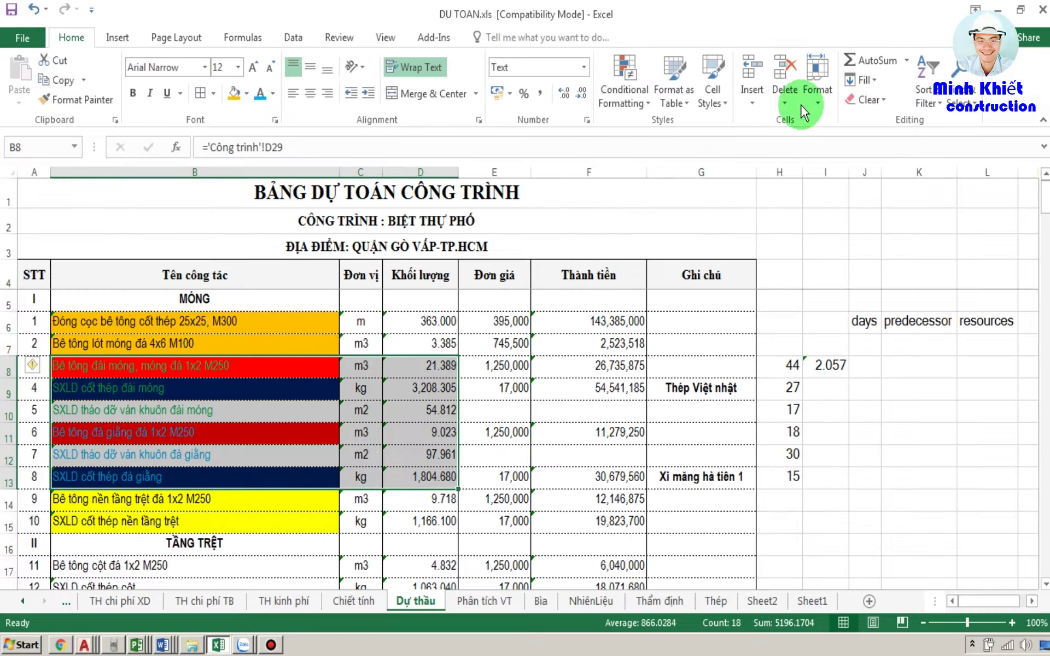
Calculate the pile cap concrete labour in I8 with the formula =1.97*D8.
click(783, 376)
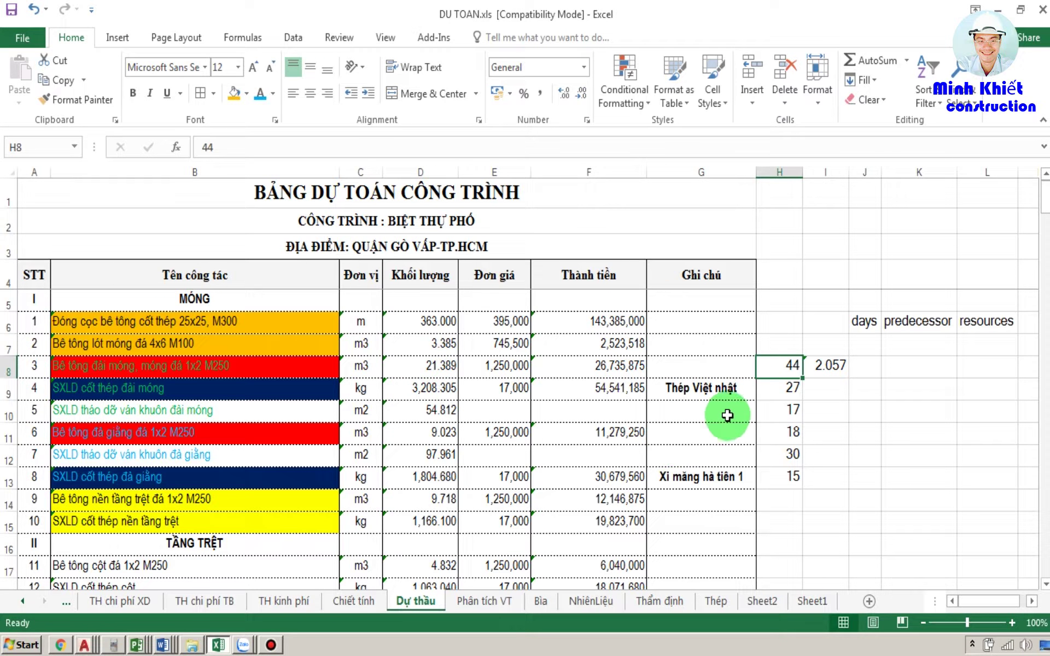
click(831, 364)
text(=1.97*)
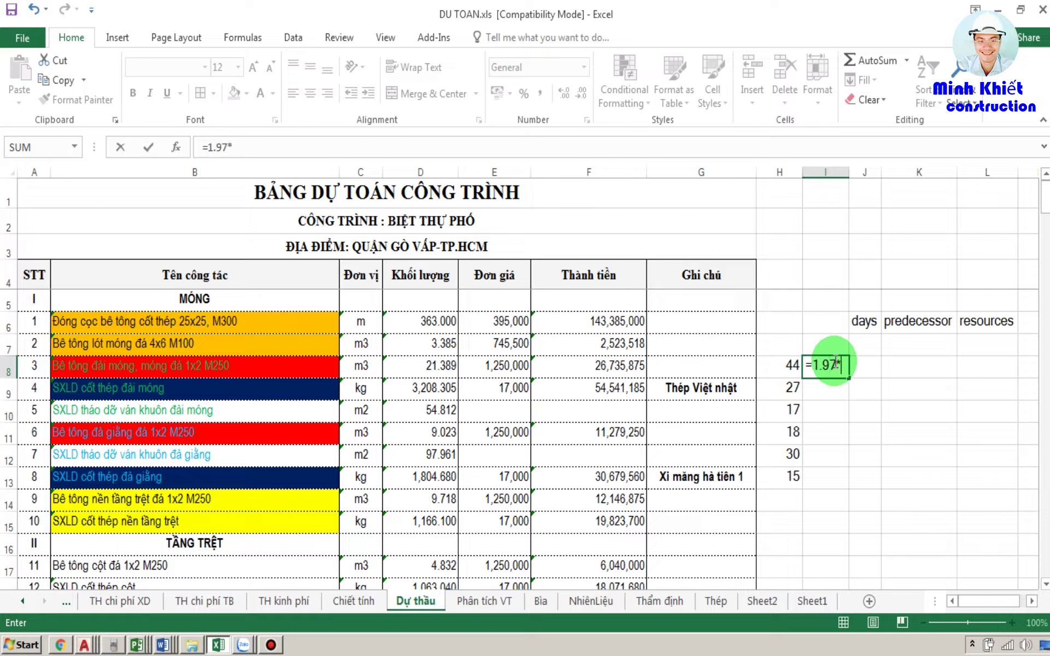
click(404, 367)
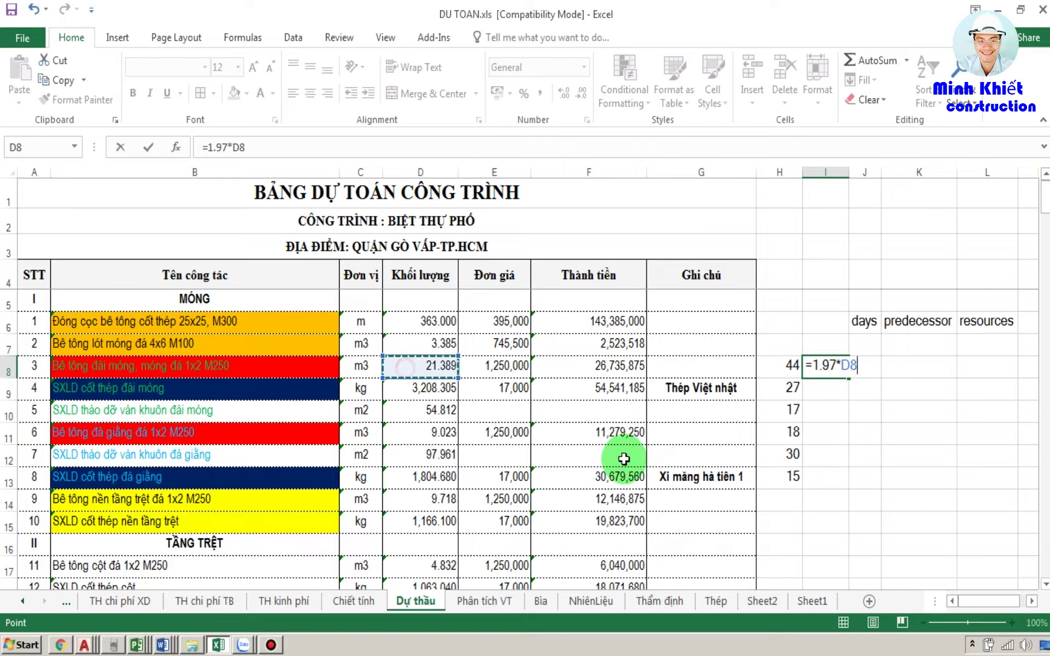
key(Return)
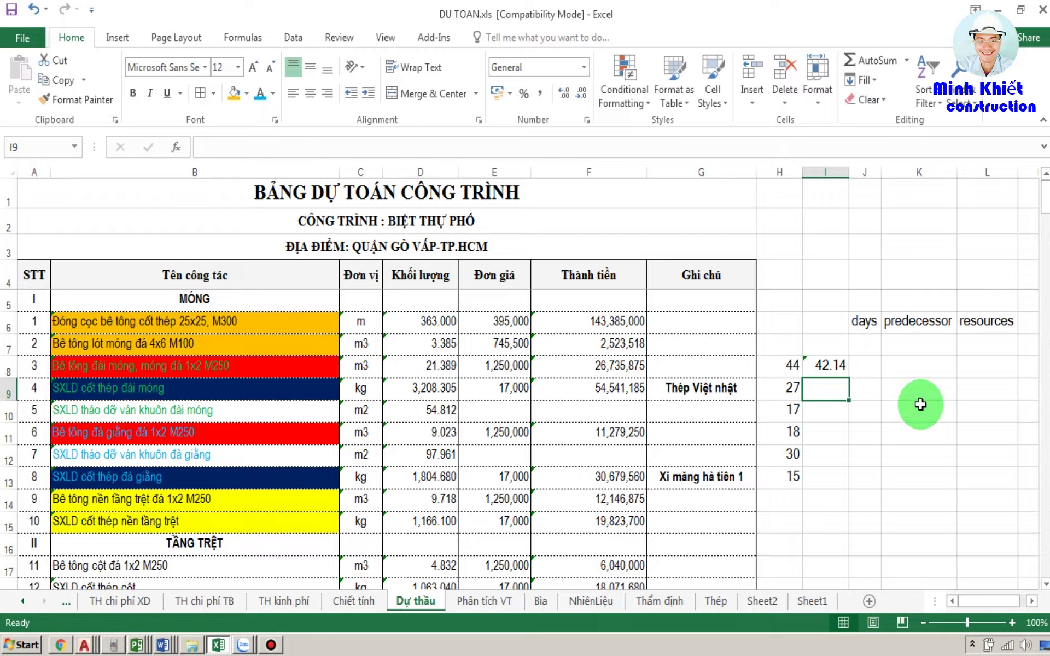
Clear cell I8 and review the labour figures in H8:H13 against the pile cap concrete quantity in D8.
click(829, 365)
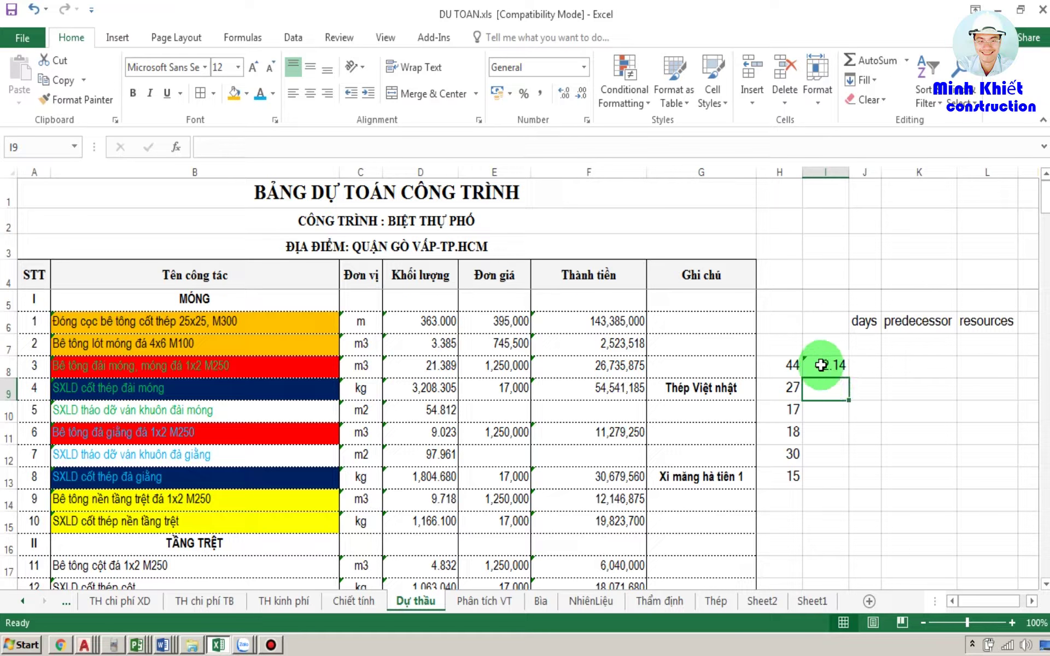
key(Delete)
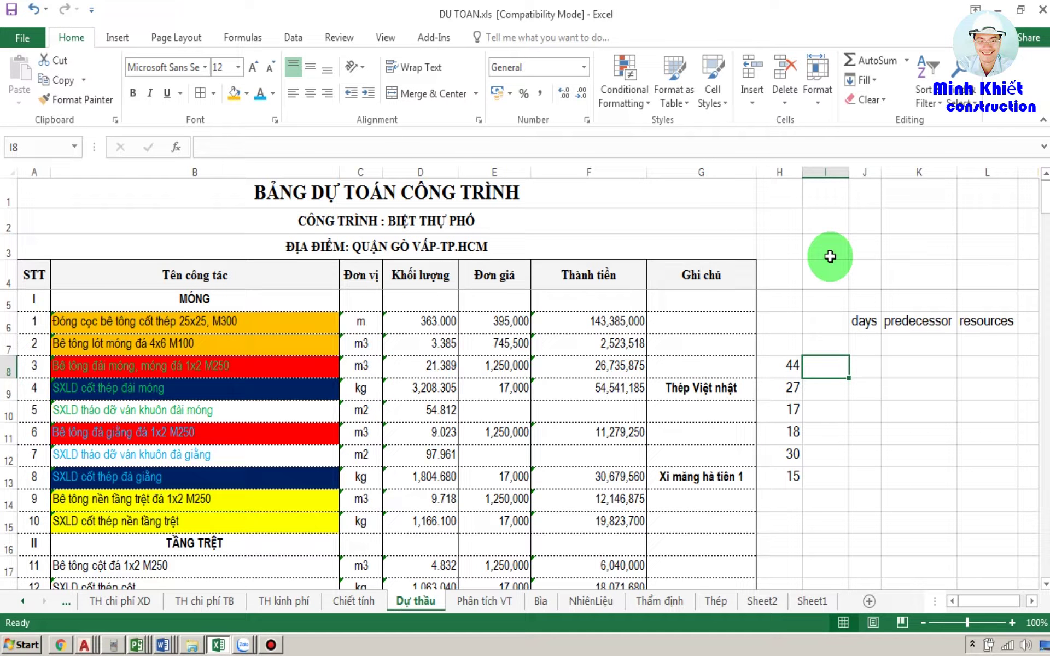
drag(771, 364, 764, 477)
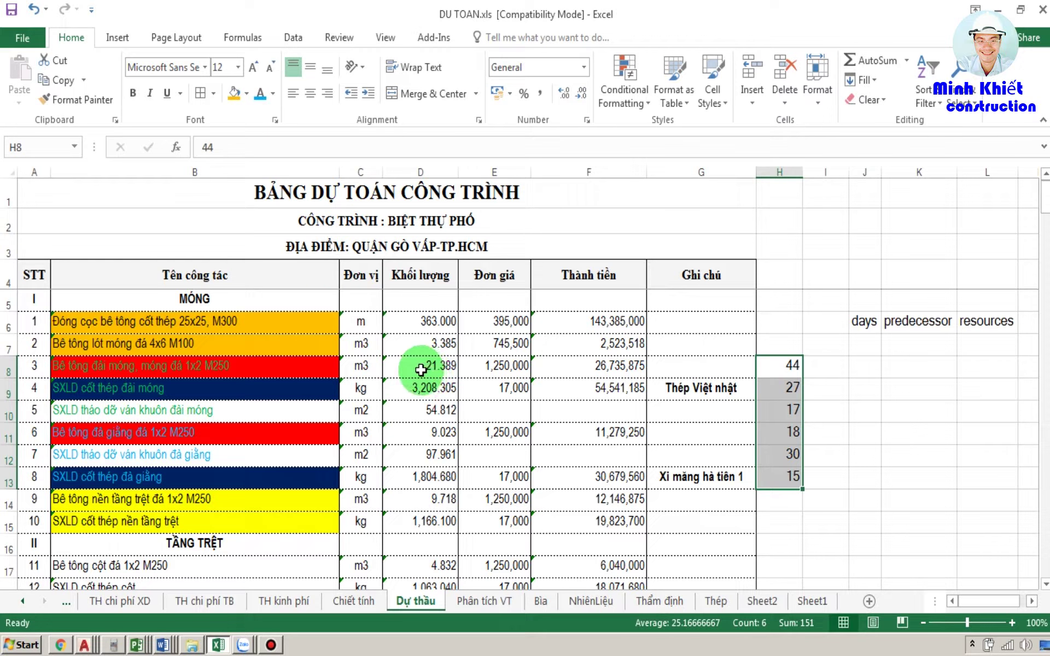
click(421, 371)
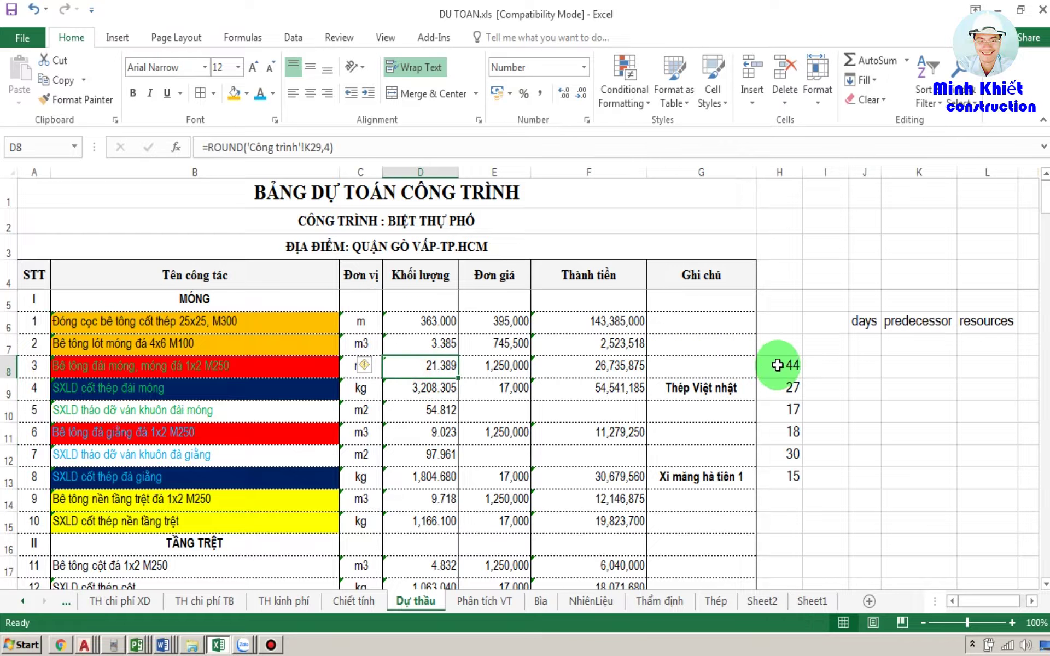
Select the labour figures in H8:H13 and open Sheet1 to view the labour and duration tables.
drag(781, 365, 775, 482)
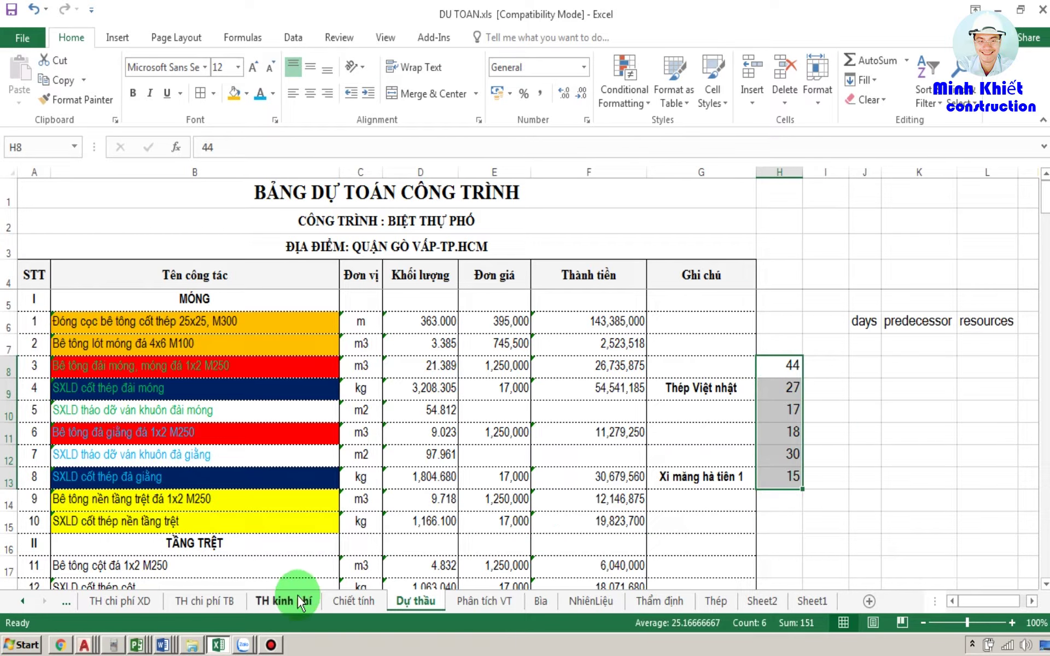
click(814, 604)
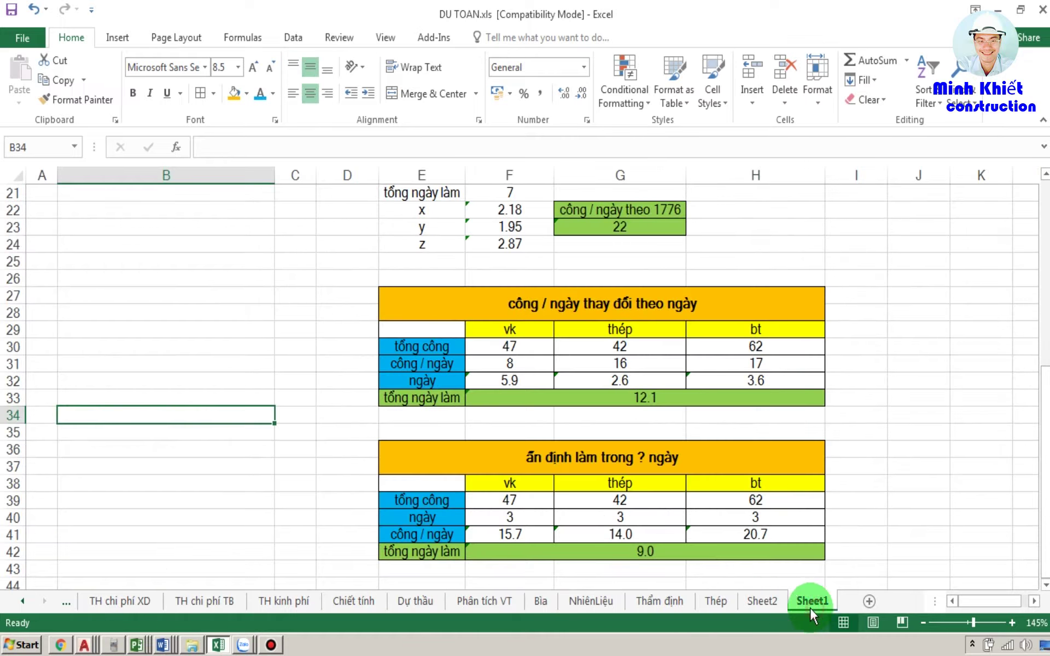
click(293, 468)
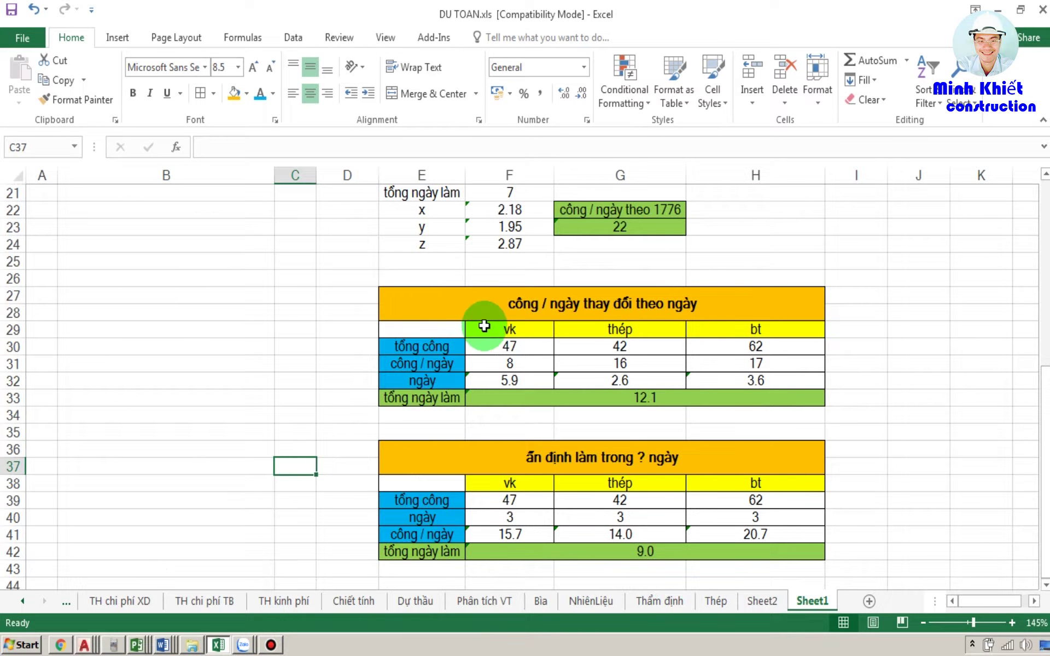
click(484, 325)
Switch to AutoCAD, look over the foundation sheets in the 21-5-2011 structural drawing, and return to DU TOAN.xls in Excel.
click(84, 645)
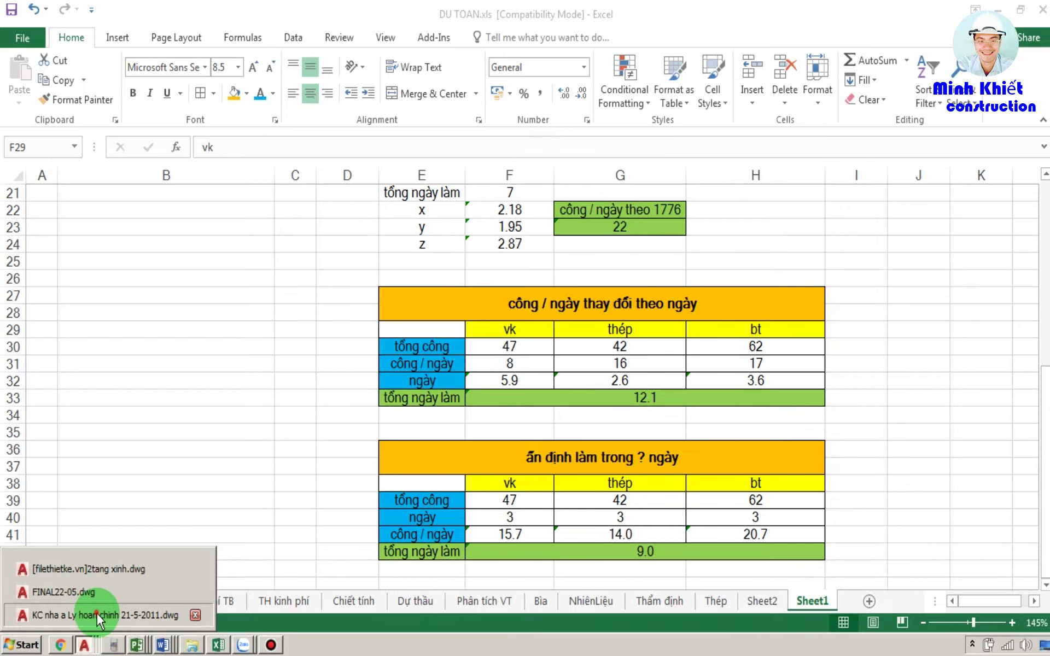
click(96, 614)
scroll(538, 320, down, 5)
scroll(489, 344, up, 2)
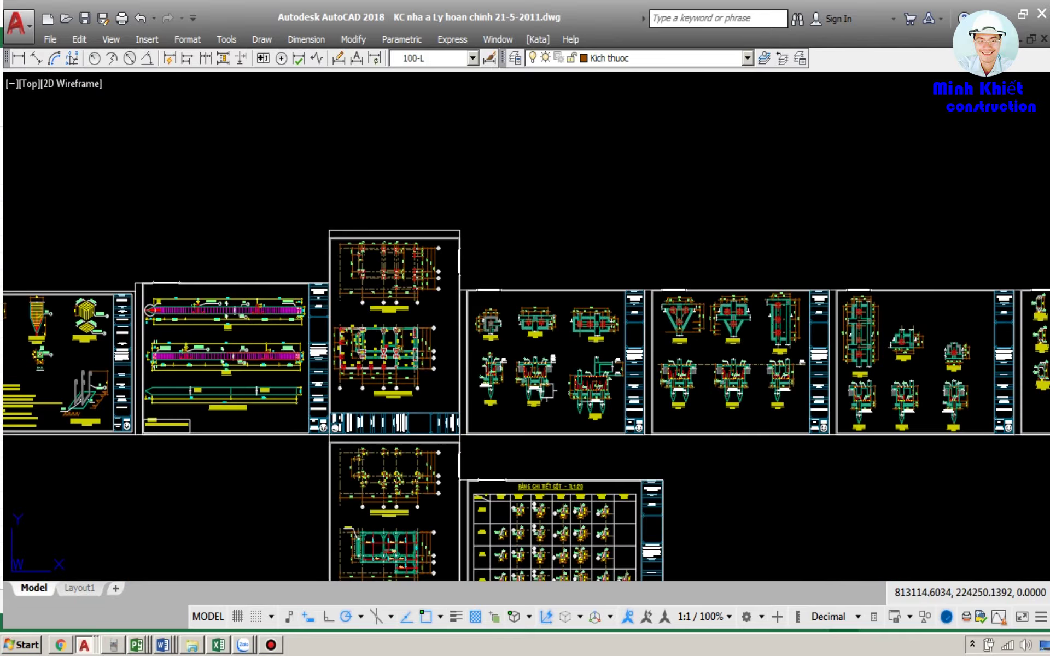
key(alt+Tab)
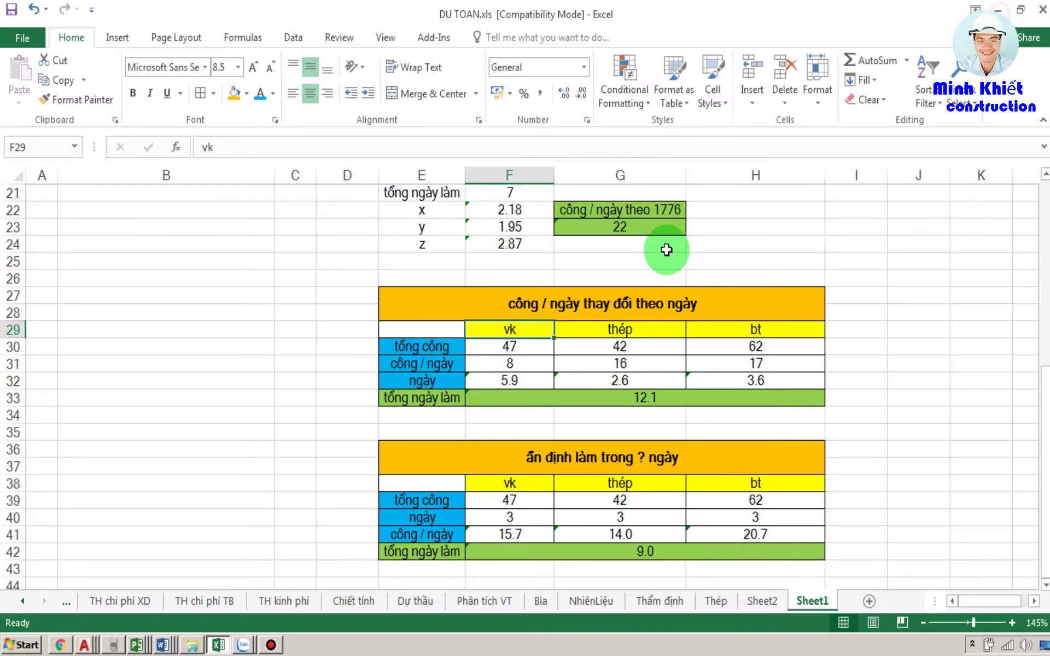
Review the total labour for formwork, reinforcement and concrete in F30:H30 against their headings on Sheet1.
click(527, 350)
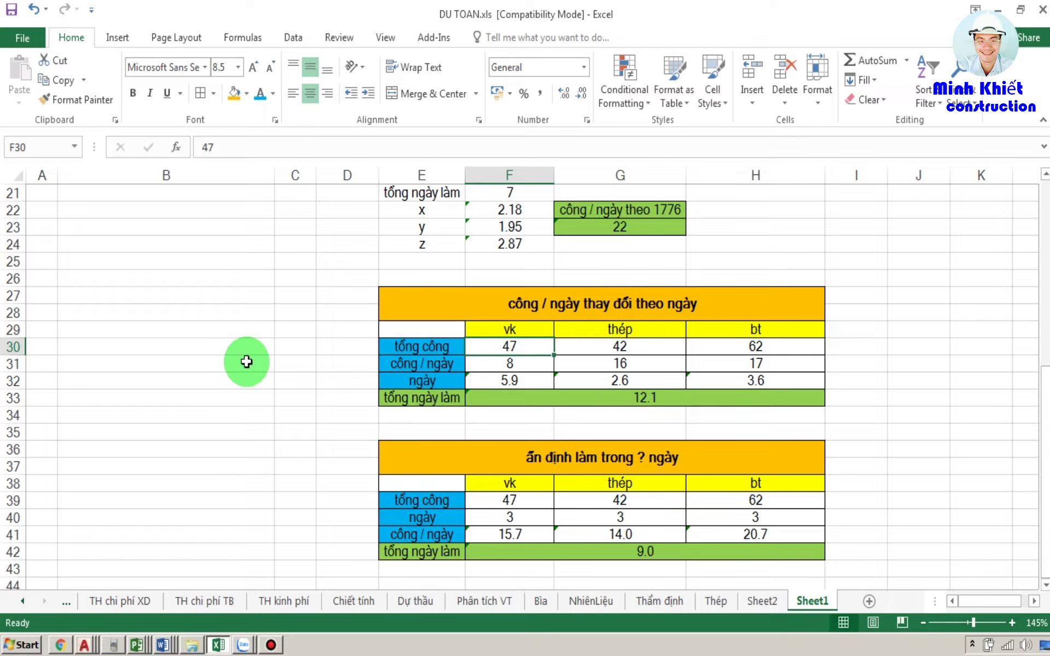
key(Up)
key(Down)
key(Up)
key(Right)
key(Down)
key(Up)
key(Right)
key(Down)
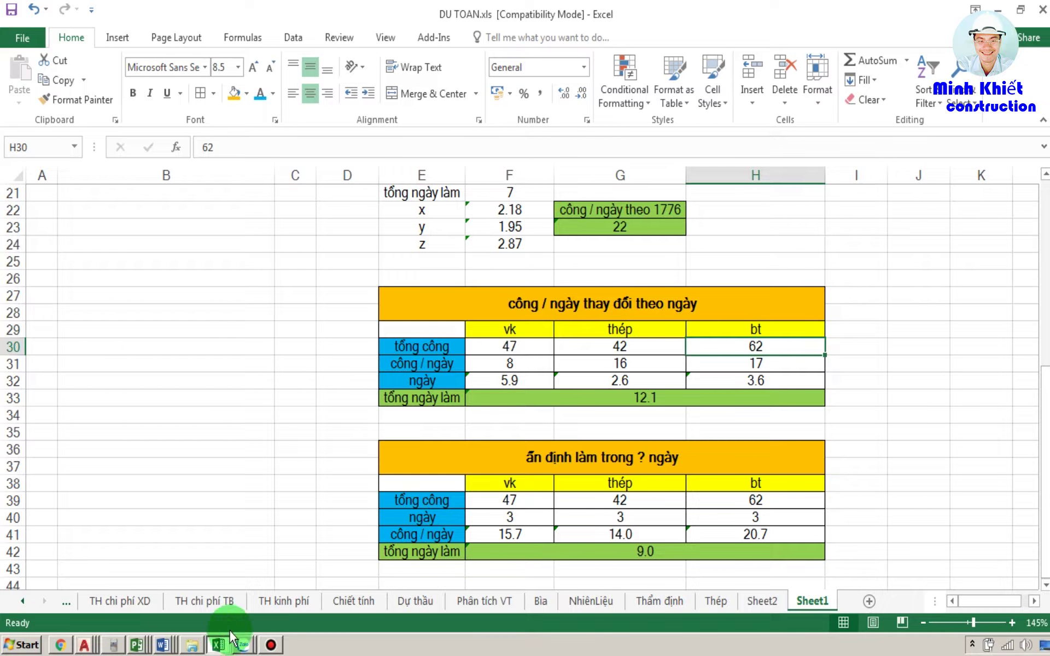
Switch to Zalo and examine the handwritten labour totals and daily labour expressions for formwork, reinforcement and concrete.
click(243, 645)
click(268, 611)
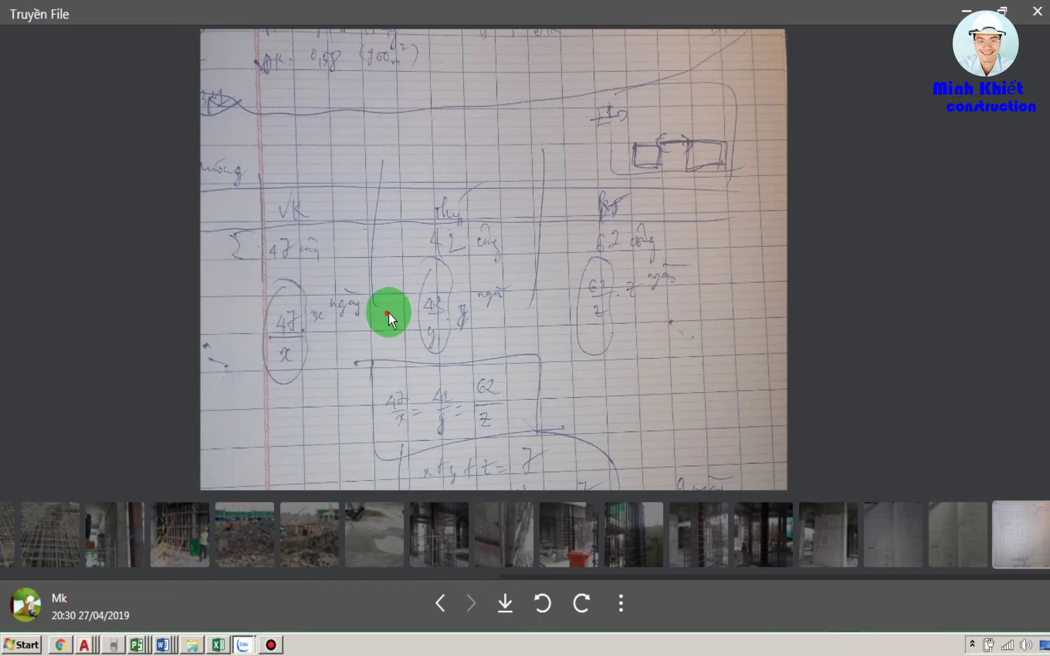
scroll(490, 307, up, 1)
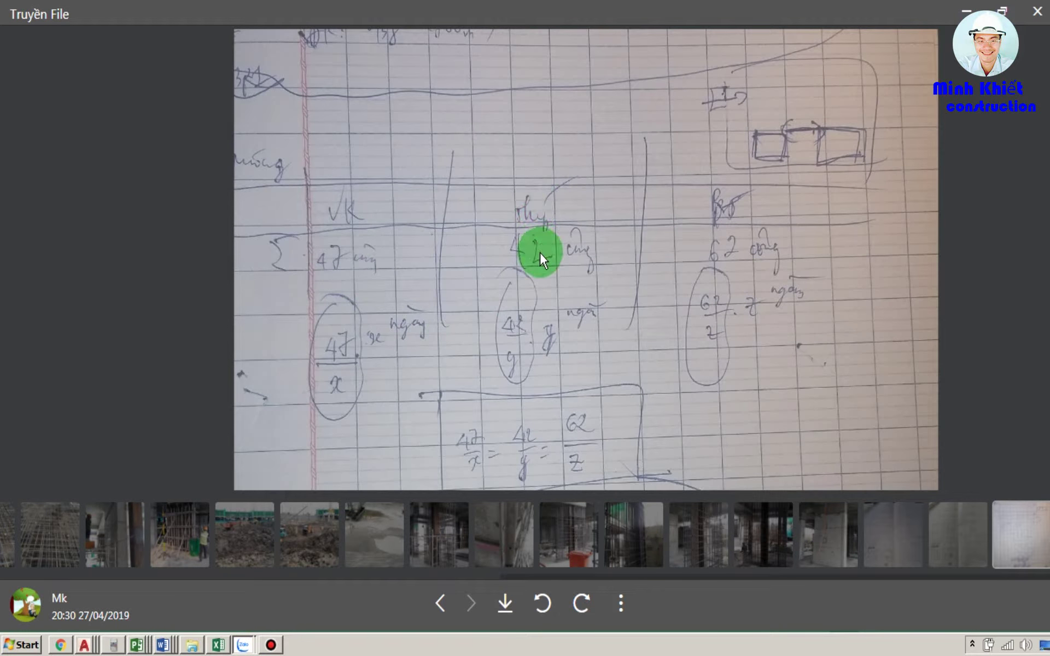
drag(729, 257, 358, 200)
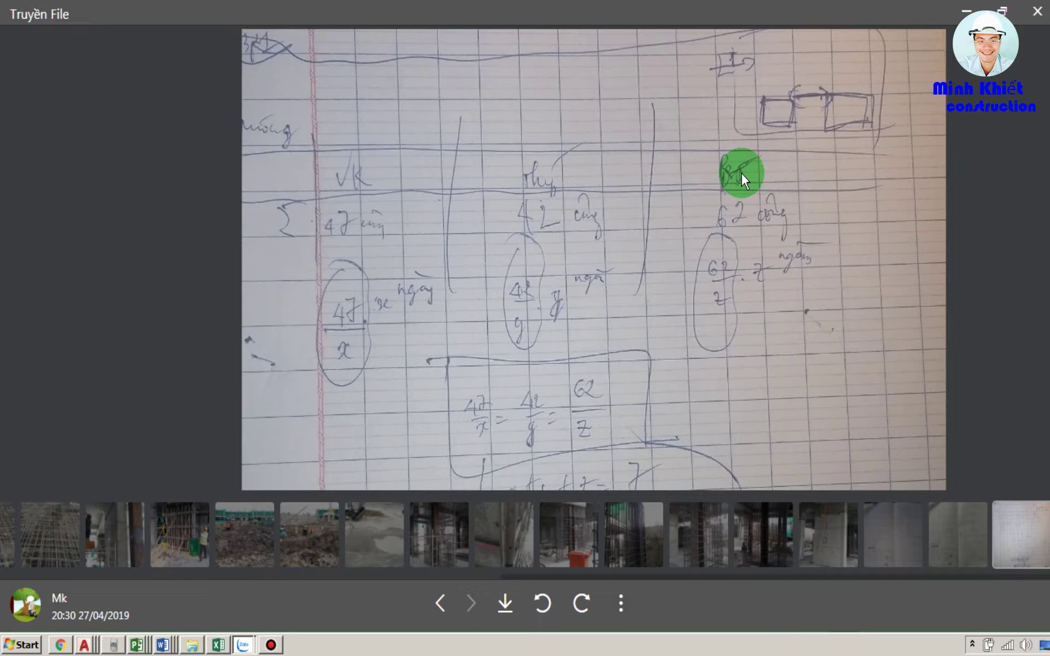
click(274, 644)
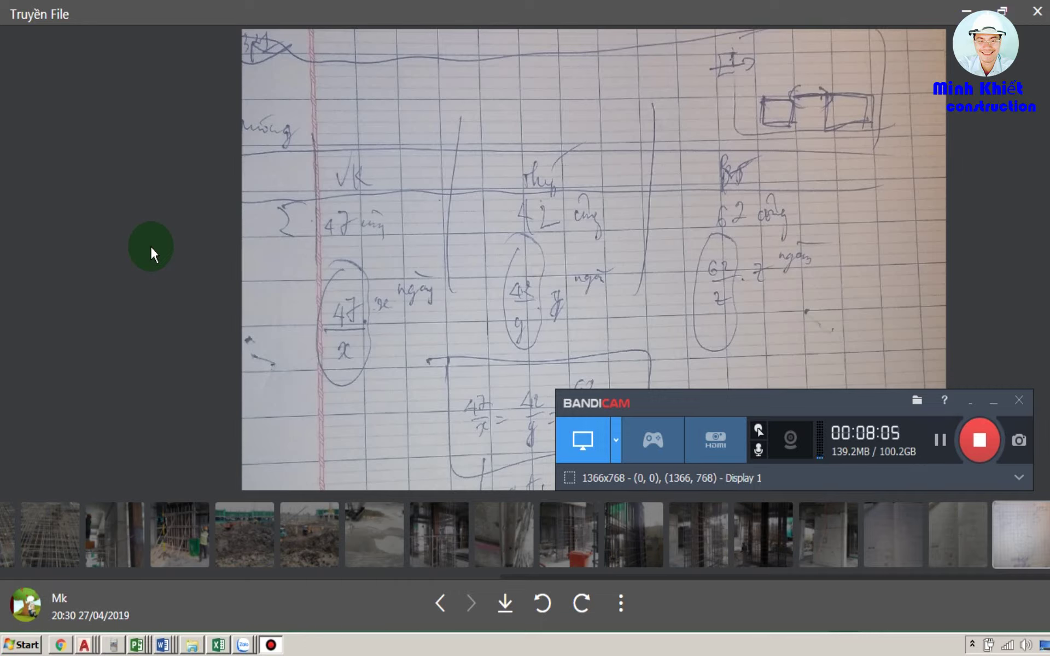
click(149, 246)
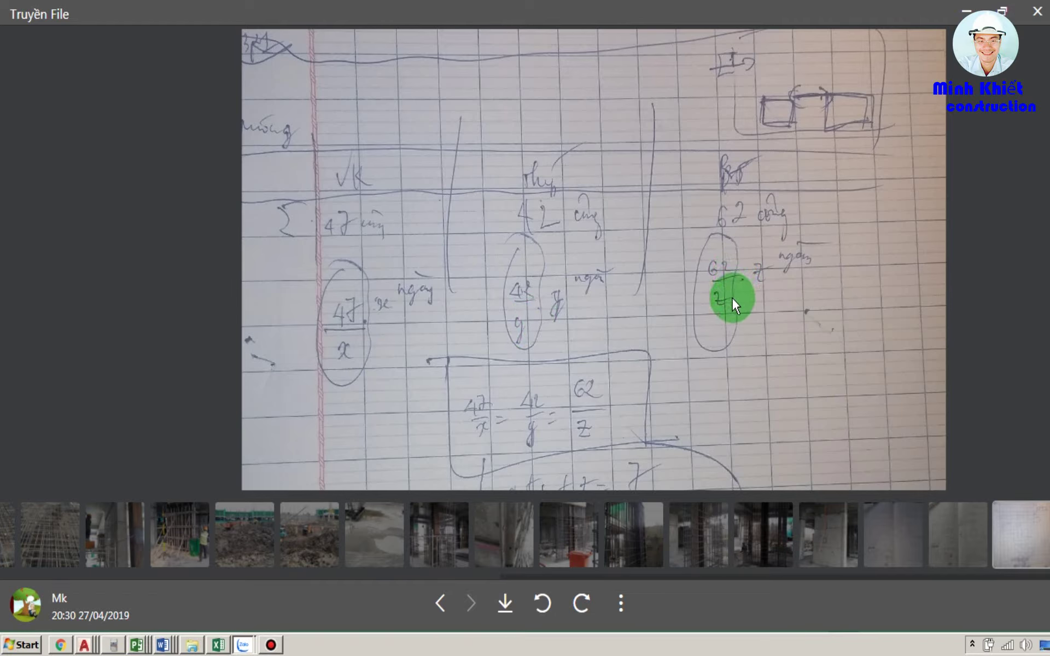
Calculate 47÷2 as a decimal in the fx-570VN PLUS calculator emulator over the notes, and minimize the emulator.
click(113, 645)
drag(263, 96, 581, 74)
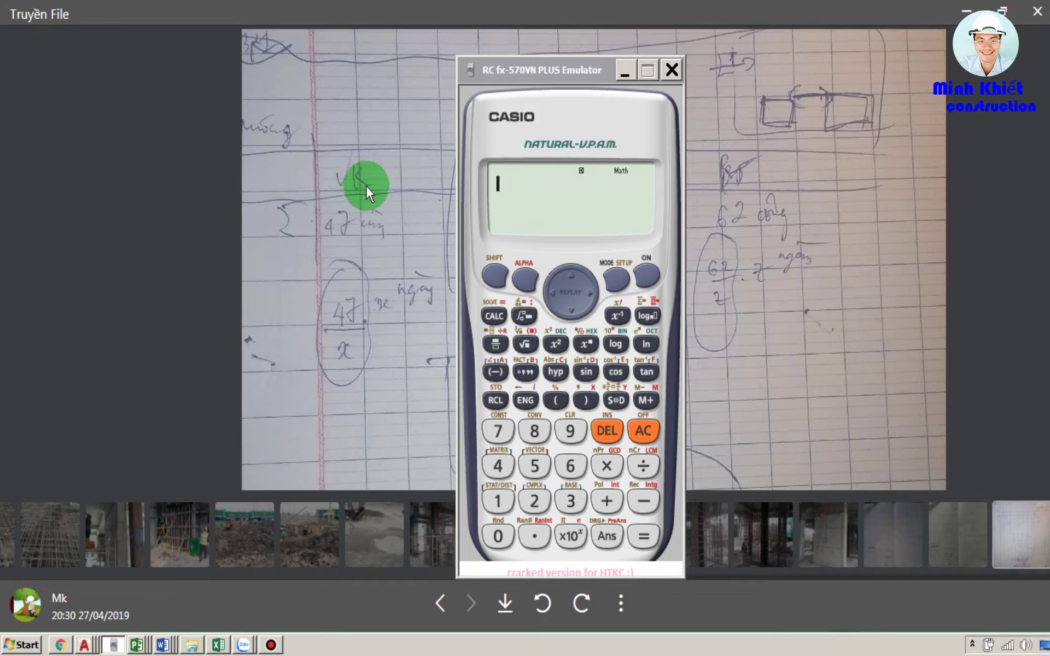
click(498, 459)
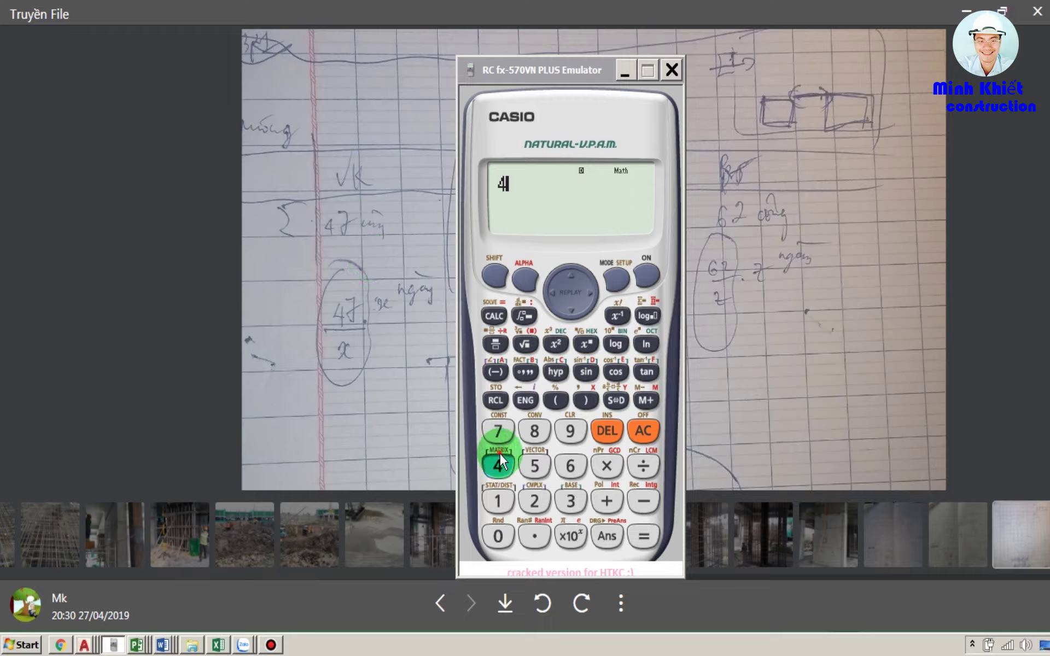
click(497, 431)
click(651, 464)
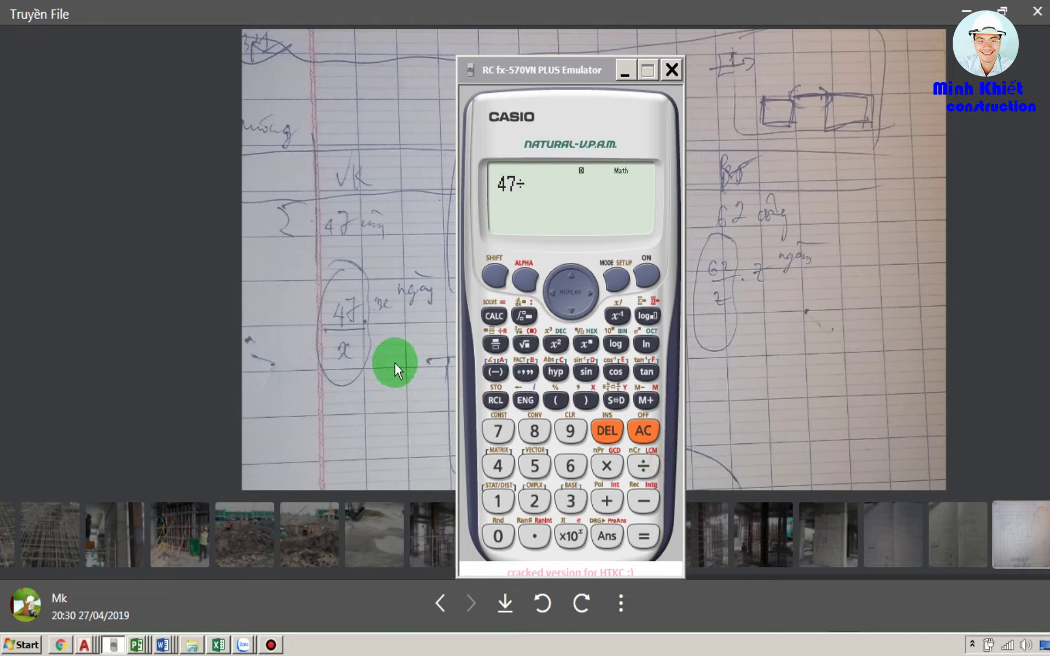
click(533, 502)
click(641, 538)
click(618, 401)
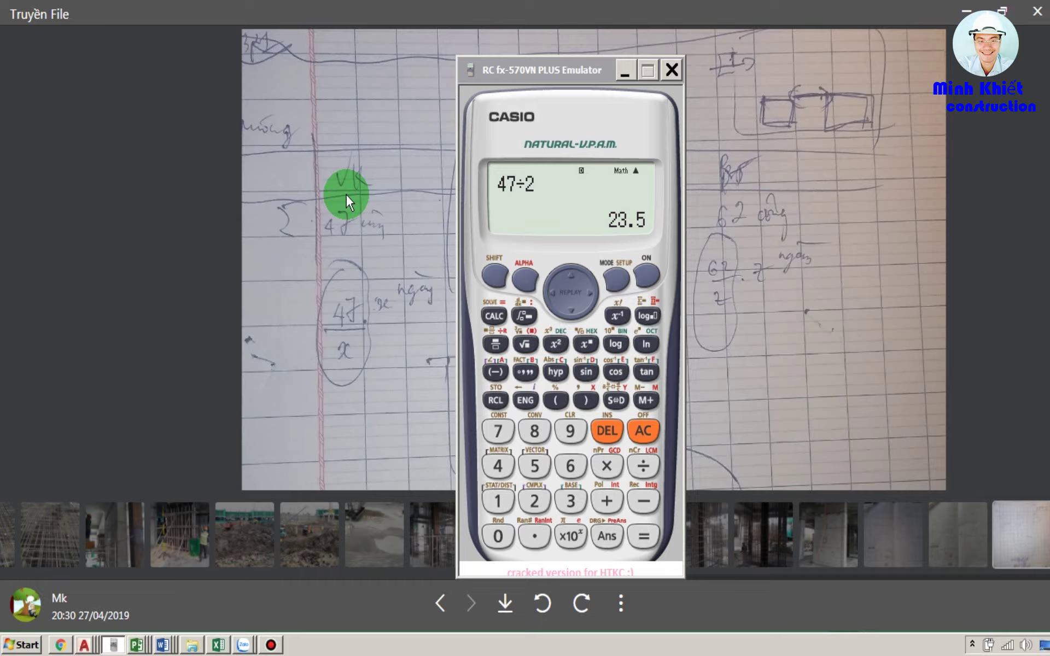
drag(506, 85, 516, 58)
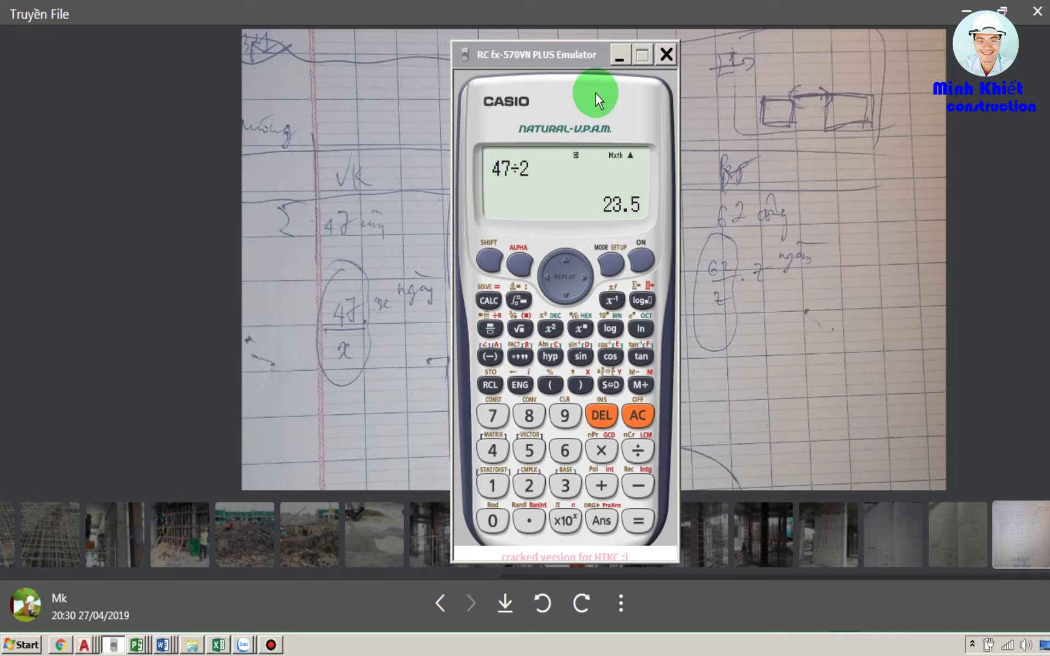
click(612, 60)
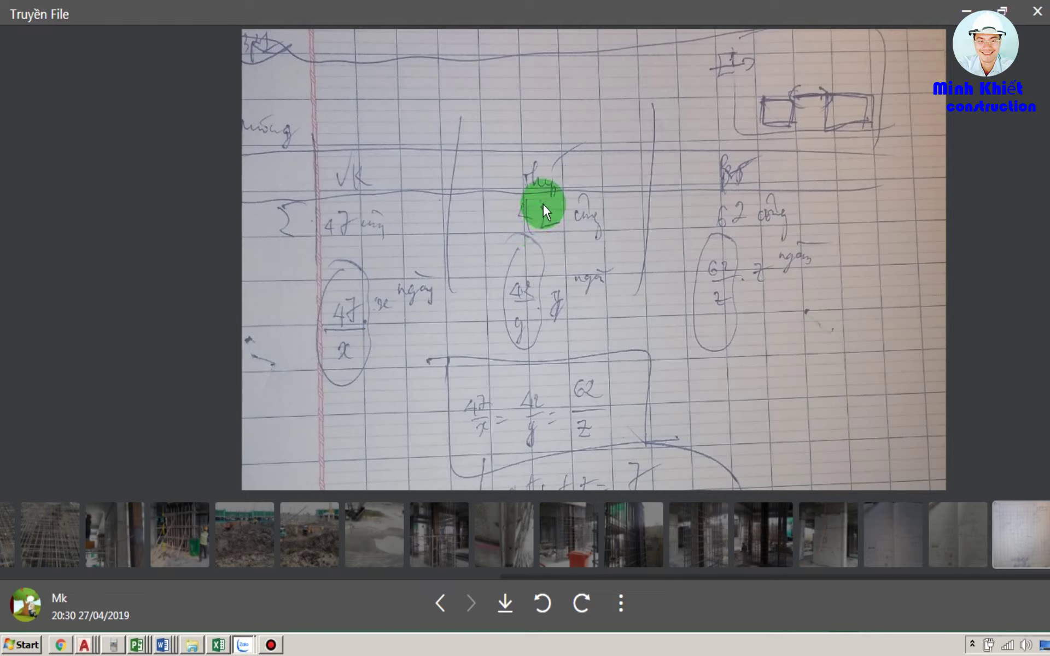
Examine the handwritten equations 47/x = 42/y = 62/z and x+y+z = 7, including the worked durations for each trade.
drag(683, 376, 686, 290)
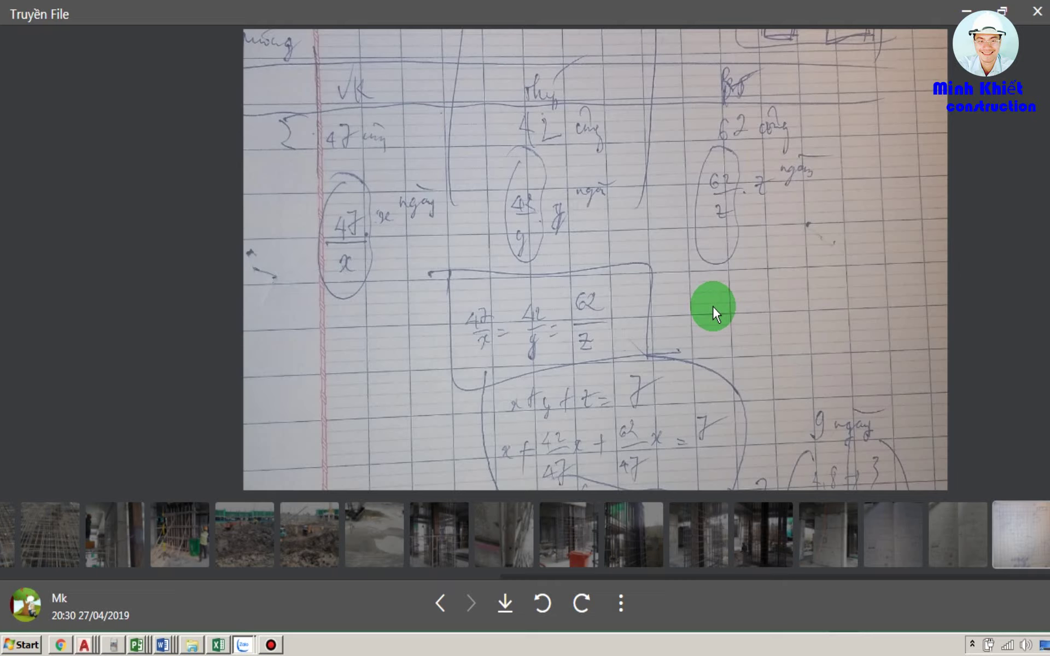
drag(713, 306, 711, 263)
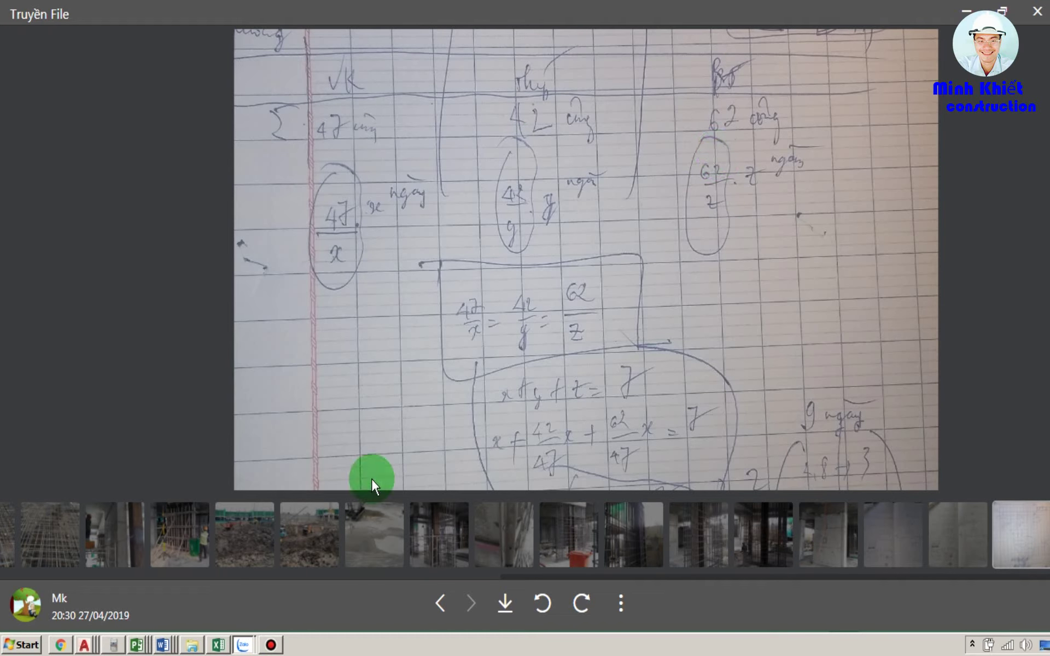
click(271, 644)
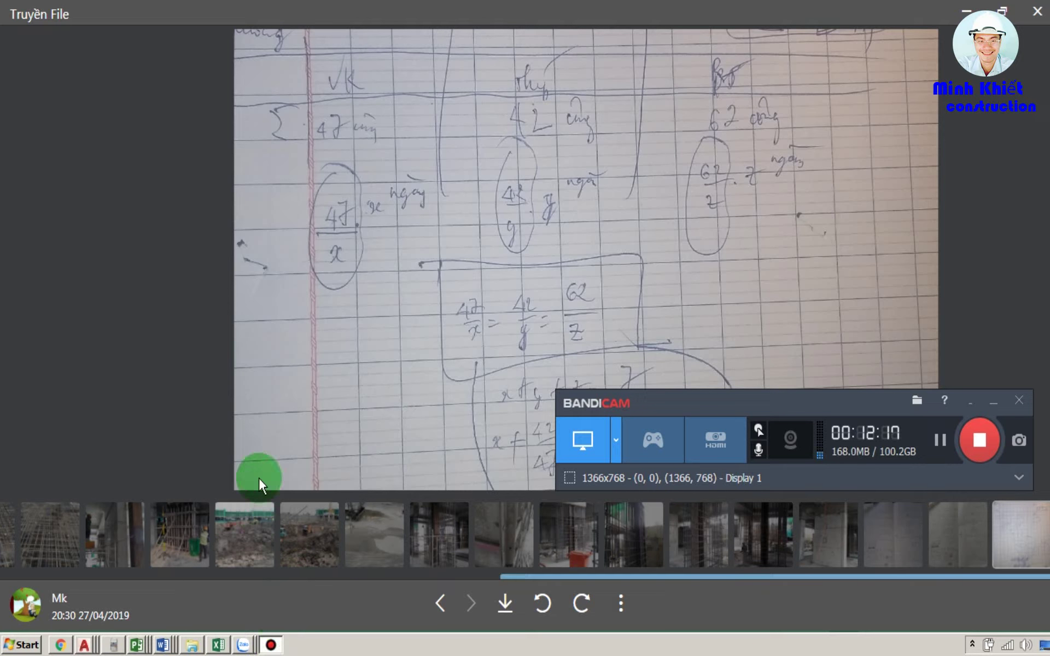
click(195, 254)
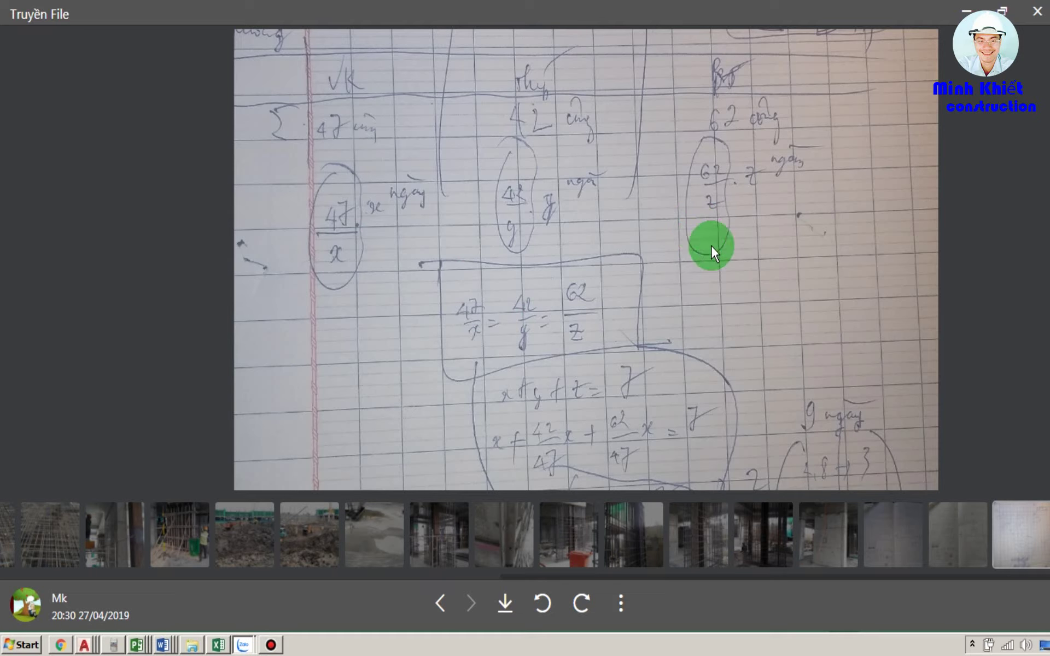
drag(741, 295, 721, 199)
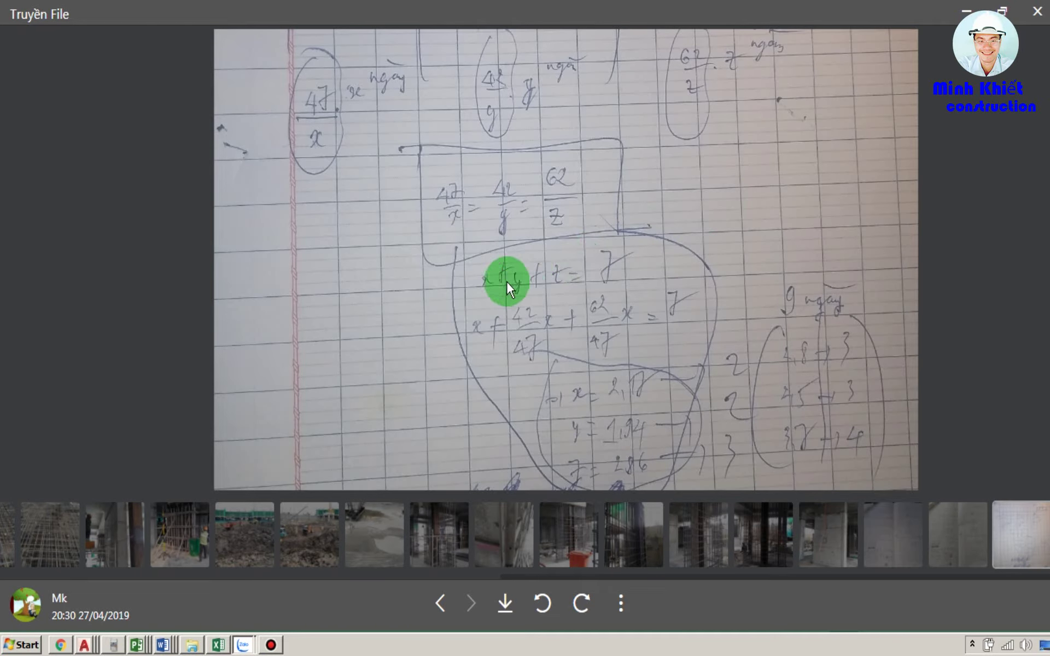
mouse_move(599, 277)
mouse_down()
mouse_move(607, 274)
mouse_move(576, 410)
mouse_move(376, 313)
mouse_up()
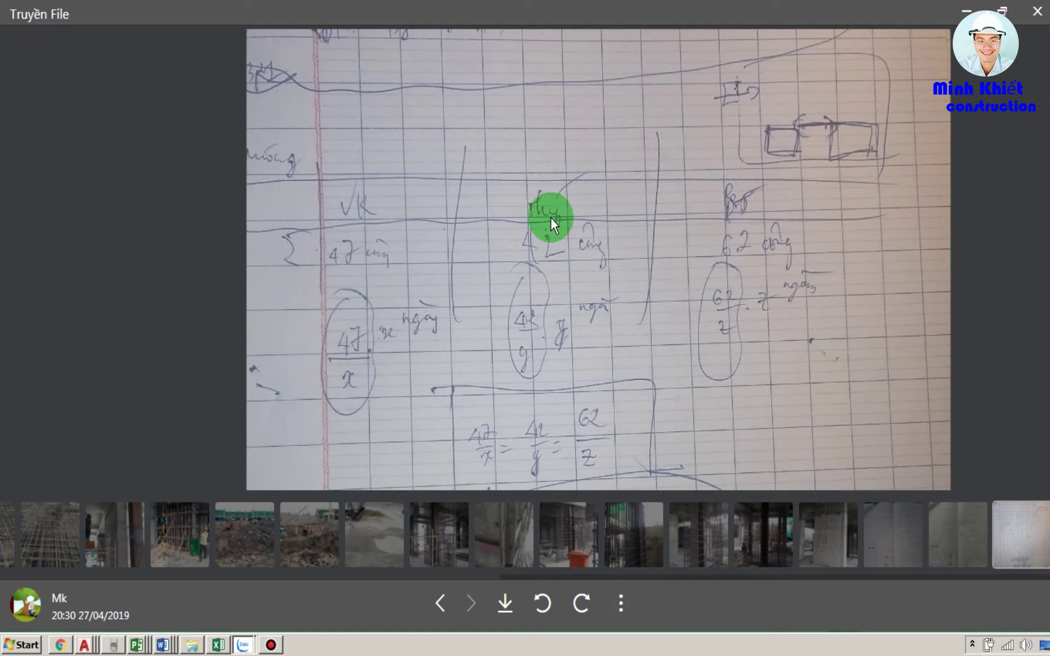
mouse_move(649, 377)
mouse_down()
mouse_move(600, 197)
mouse_move(582, 354)
mouse_move(596, 242)
mouse_move(538, 241)
mouse_up()
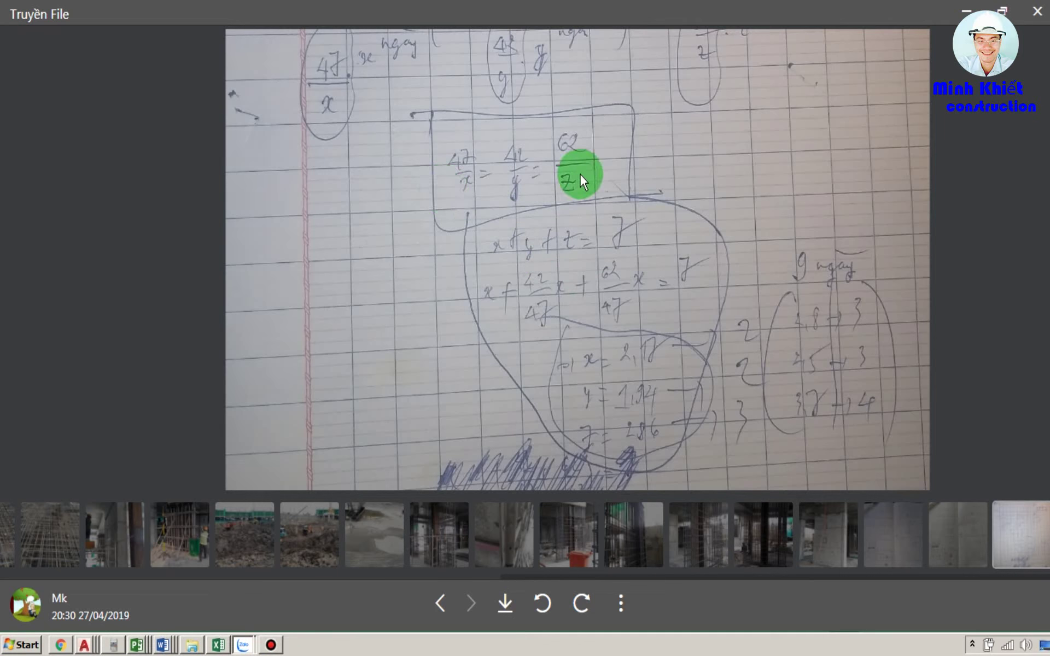
mouse_move(576, 224)
mouse_down()
mouse_move(625, 375)
mouse_move(587, 309)
mouse_up()
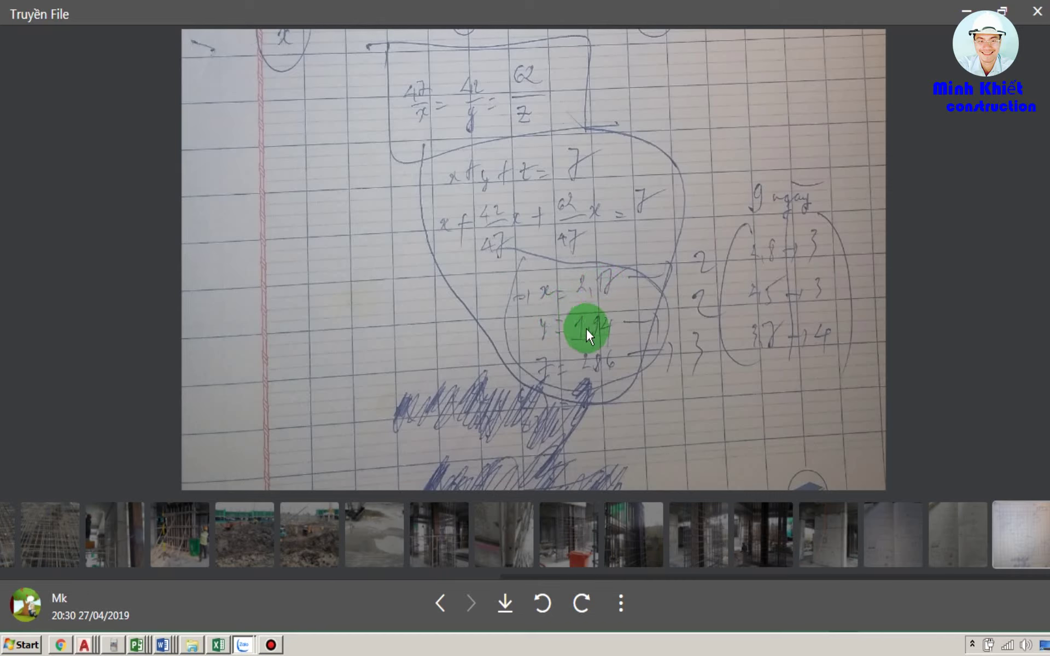
mouse_move(586, 373)
mouse_down()
mouse_move(614, 417)
mouse_move(581, 272)
mouse_move(363, 441)
mouse_up()
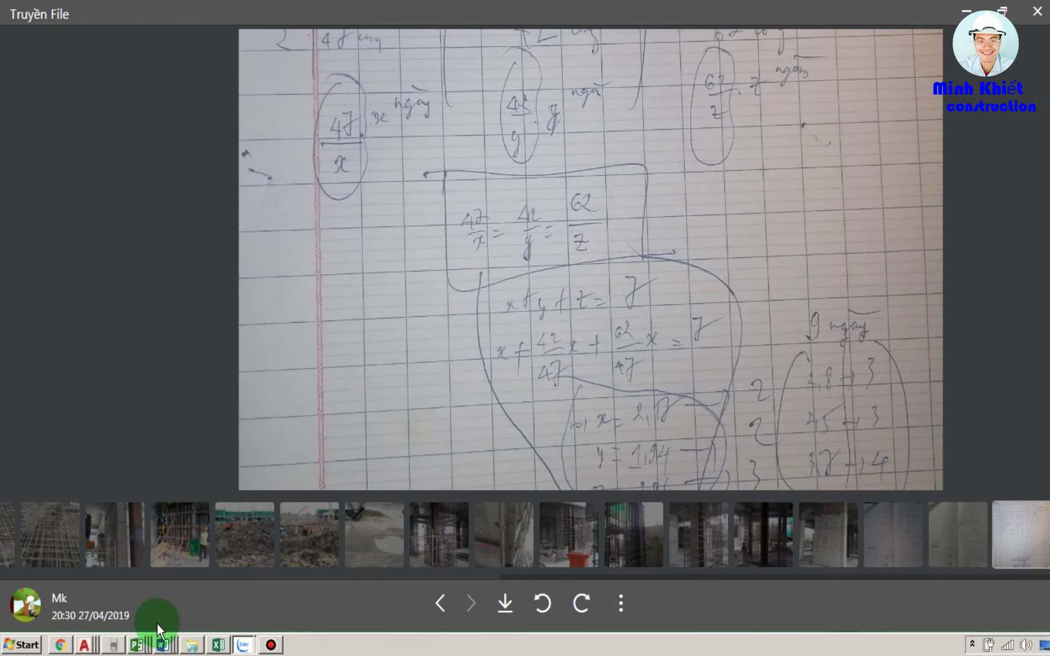
Return to DU TOAN.xls in Excel and review the total working days in F21 and the x, y and z formulas in F22:F24.
click(270, 646)
click(217, 645)
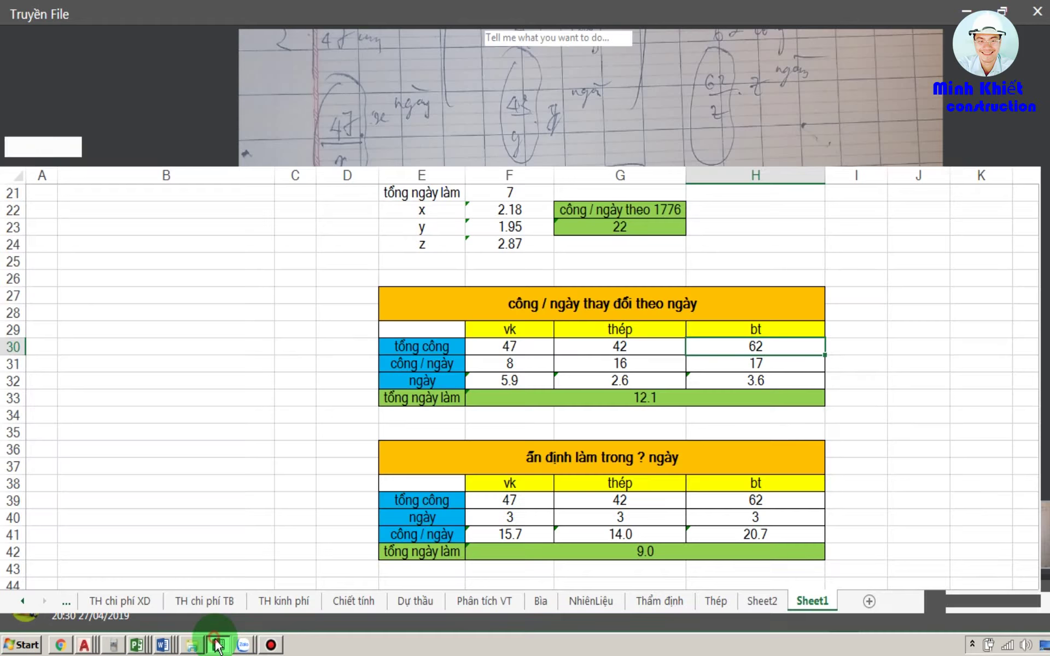
click(238, 404)
scroll(238, 407, up, 1)
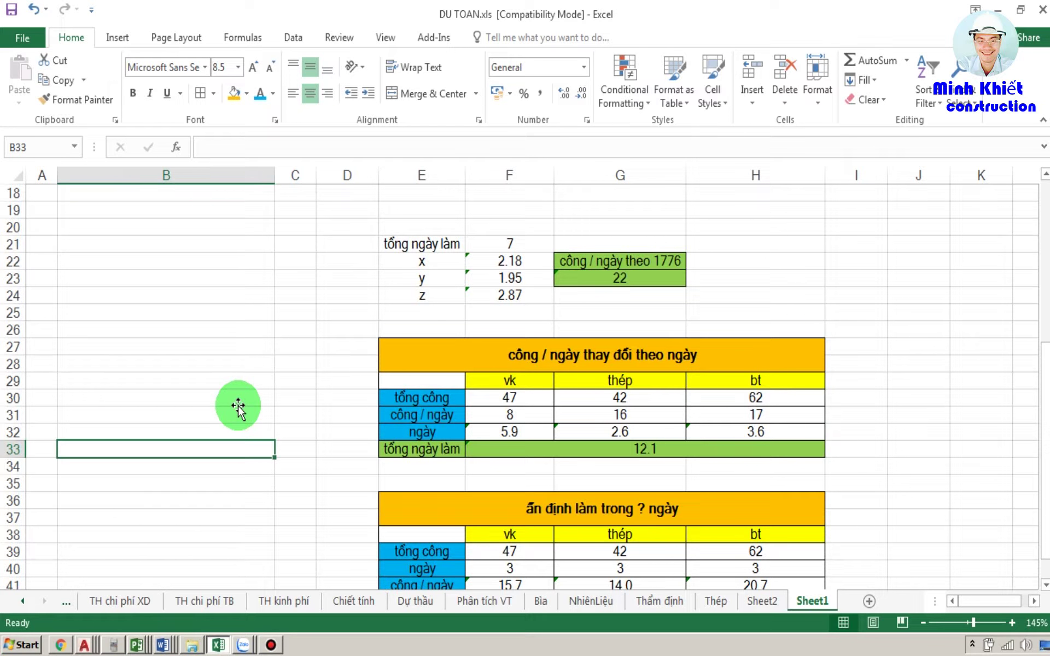
click(494, 247)
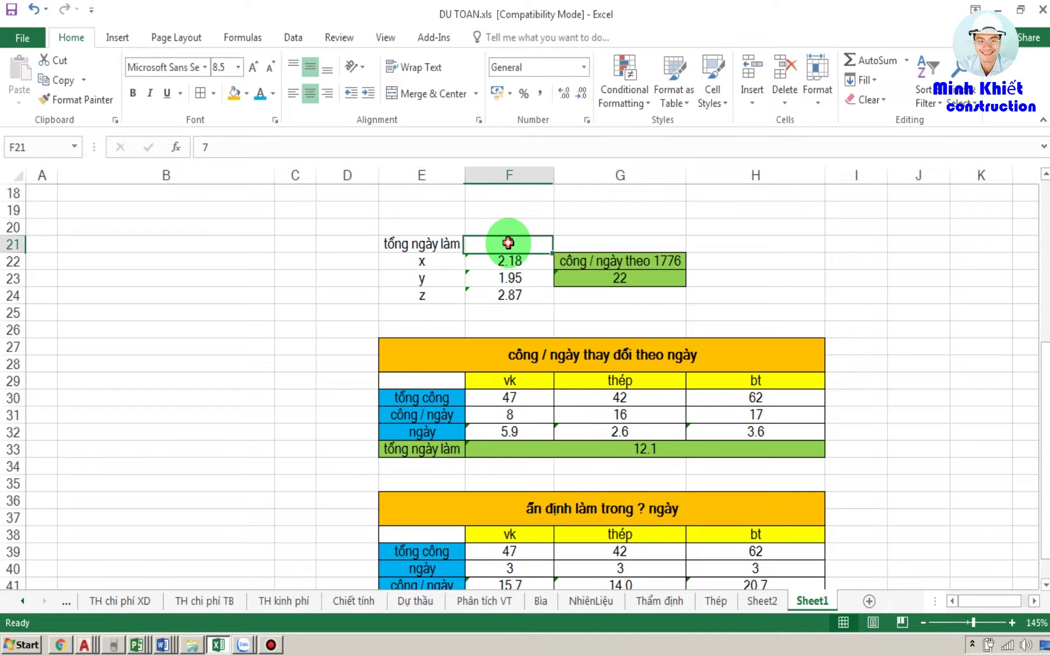
click(437, 261)
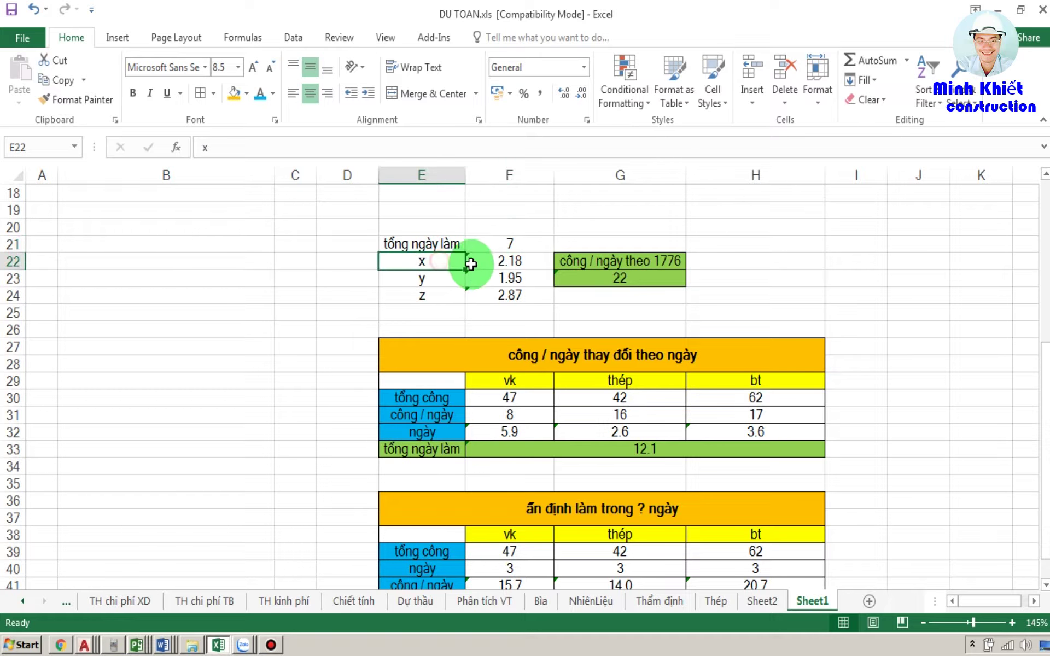
click(492, 263)
click(458, 276)
click(481, 276)
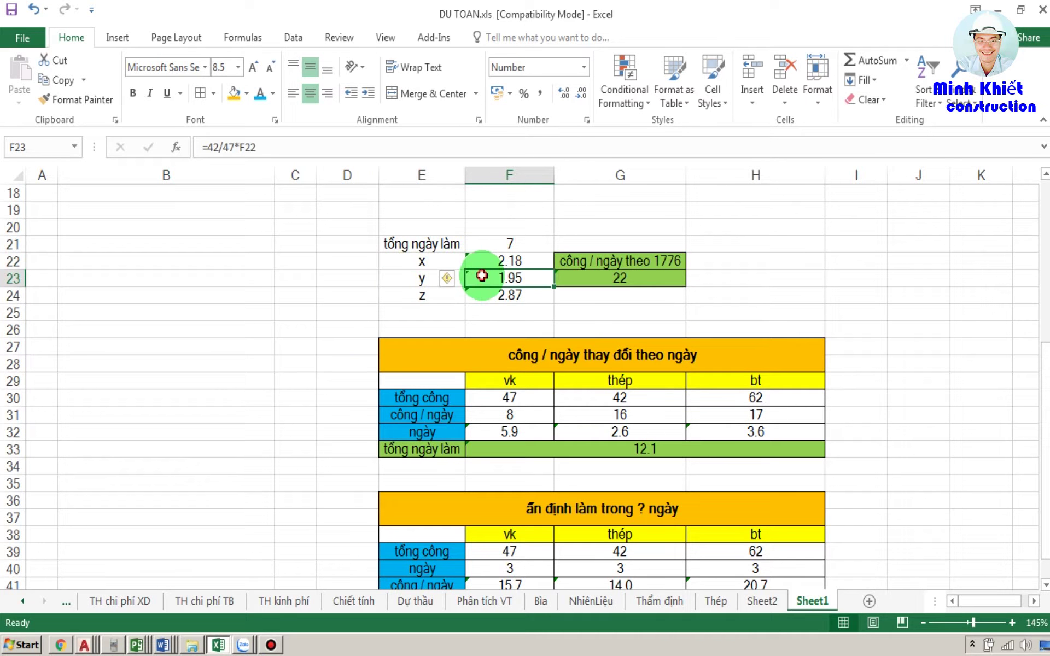
click(442, 295)
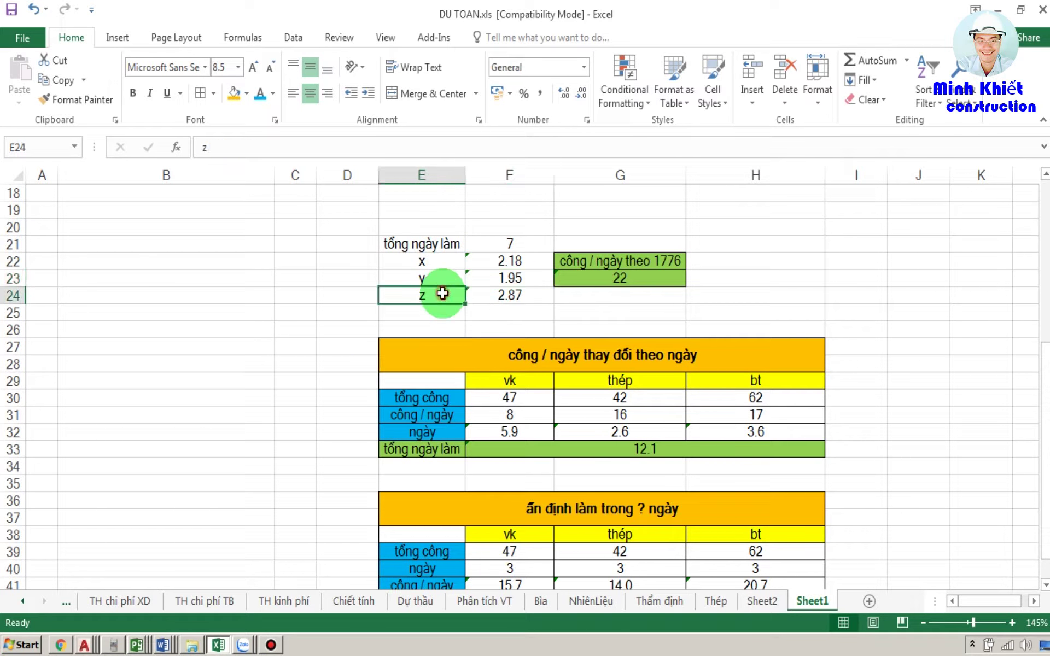
click(480, 295)
click(278, 323)
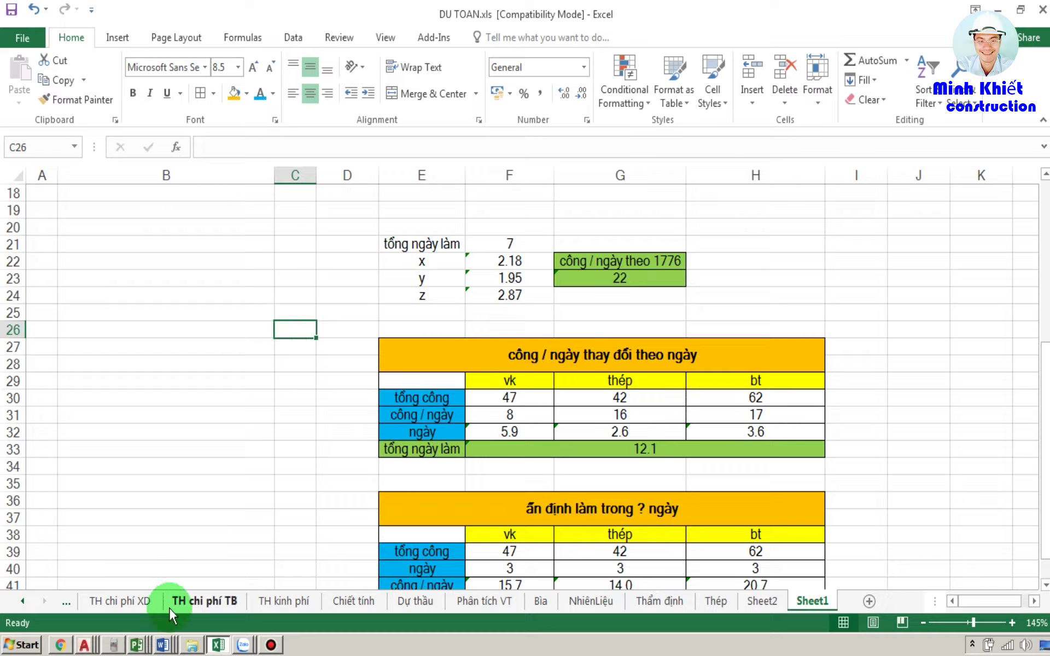
Switch to Zalo to show the handwritten daily labour equations, and place the fx-570VN PLUS calculator emulator beside them.
click(207, 444)
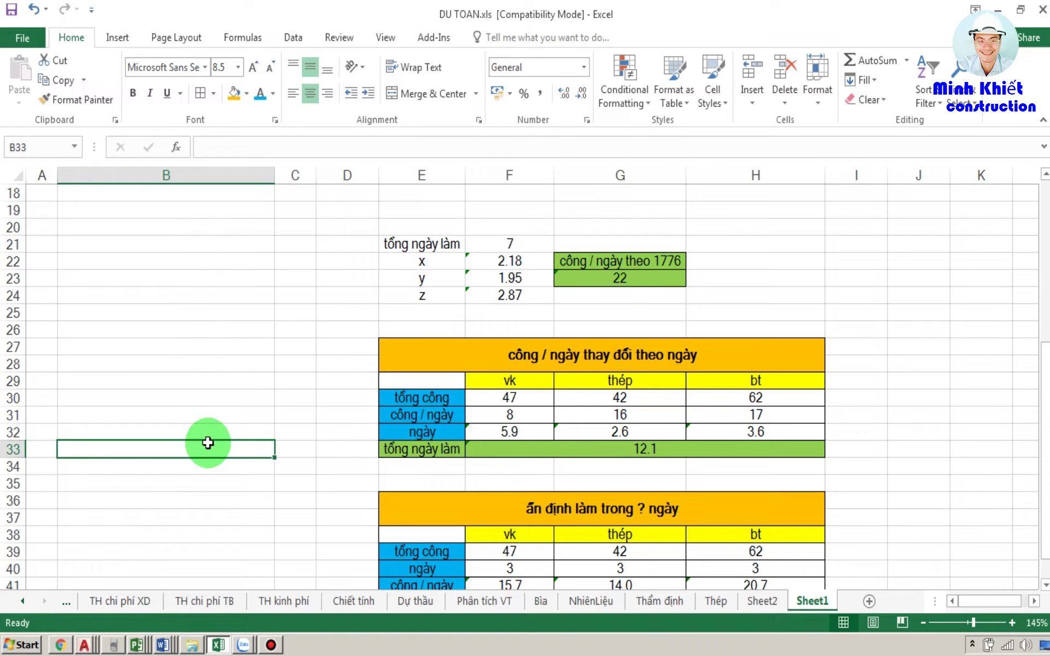
click(244, 644)
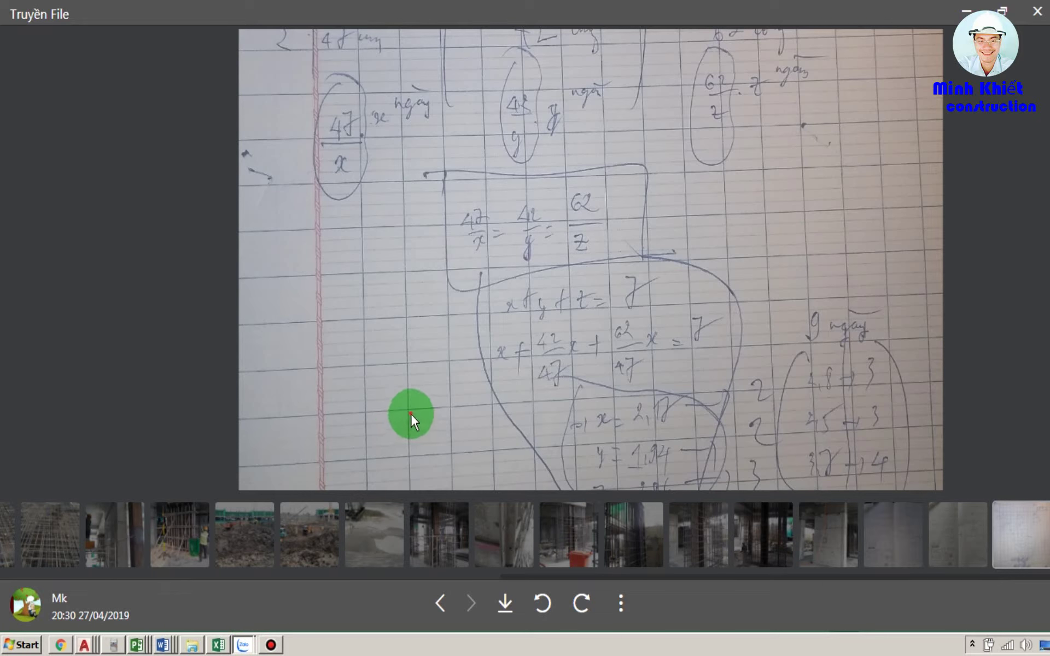
mouse_move(411, 418)
mouse_down()
mouse_move(392, 340)
mouse_move(415, 436)
mouse_up()
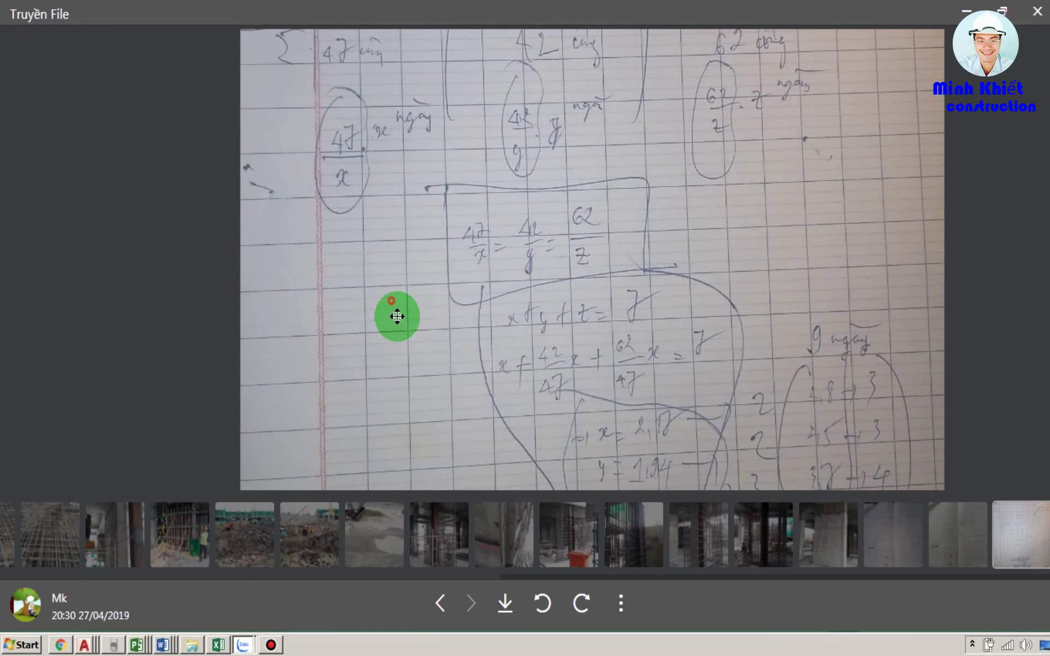
drag(395, 317, 404, 356)
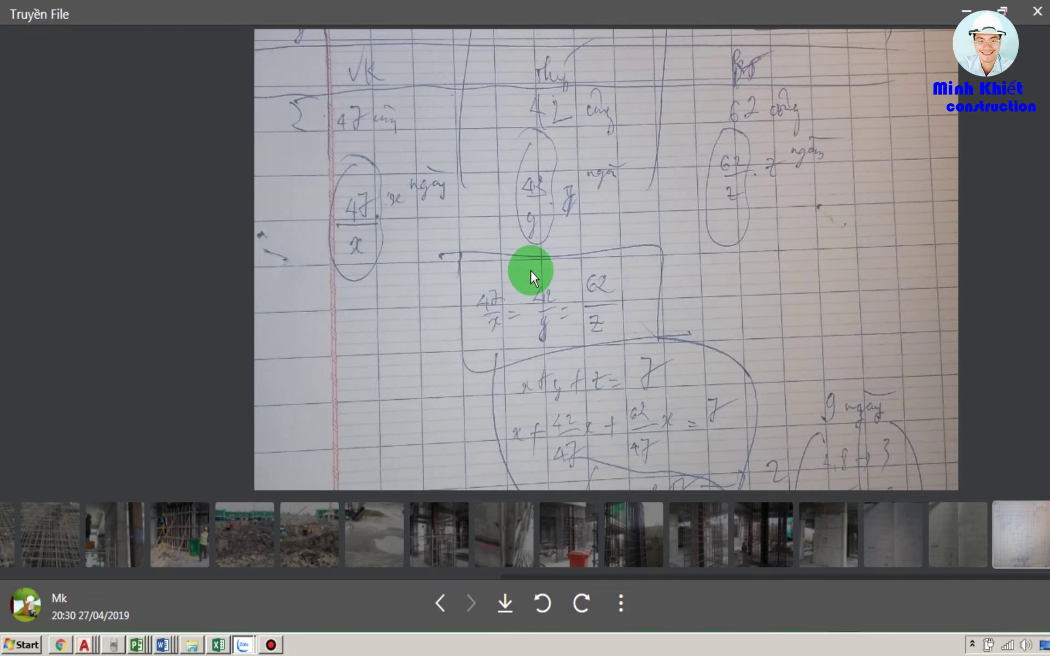
click(116, 646)
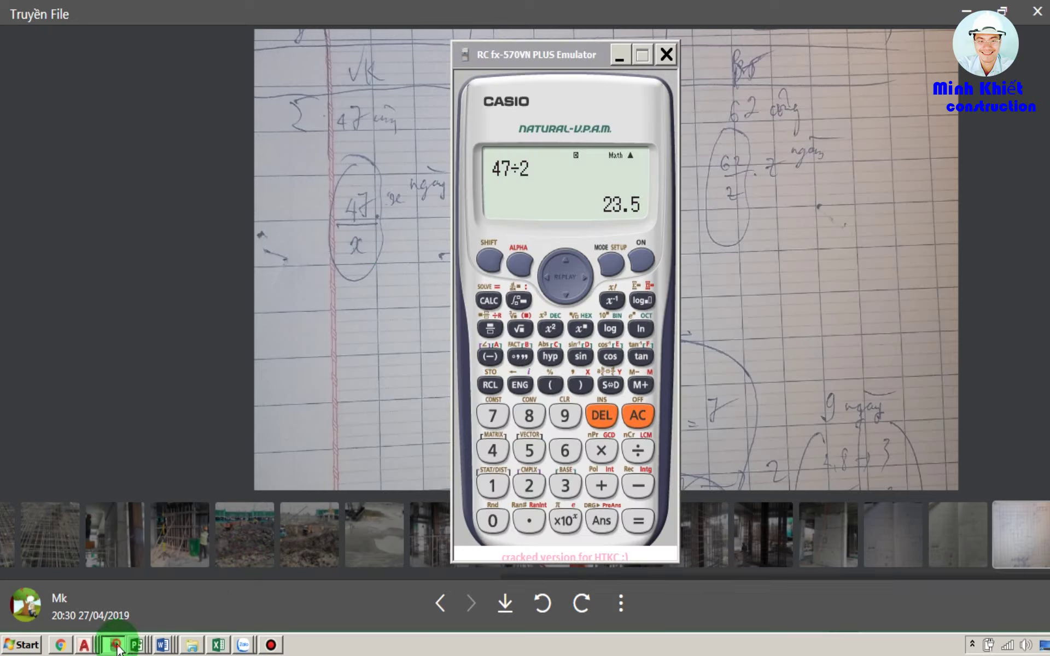
drag(553, 54, 151, 34)
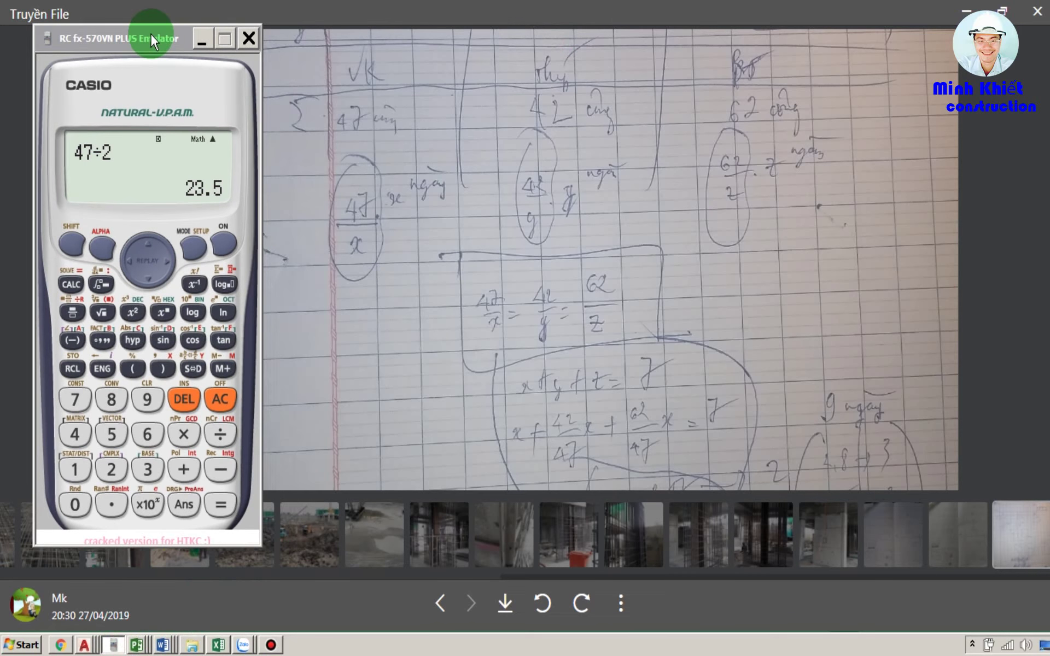
Calculate the formwork labour per day, 47÷2.18, as a decimal in the calculator emulator, taking the duration x from the notes.
click(223, 246)
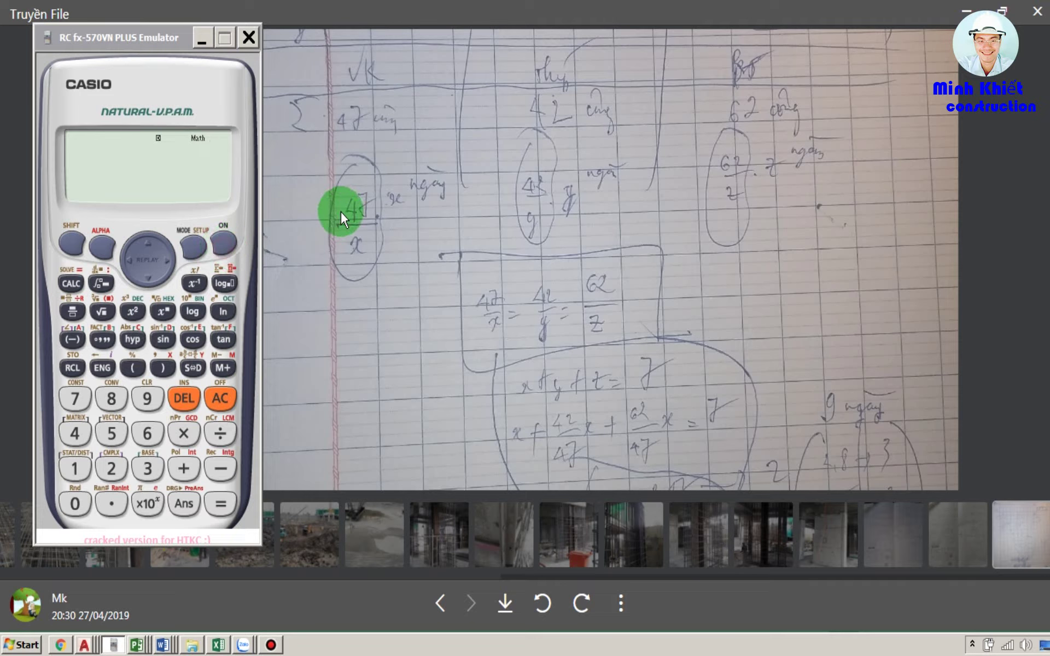
click(77, 421)
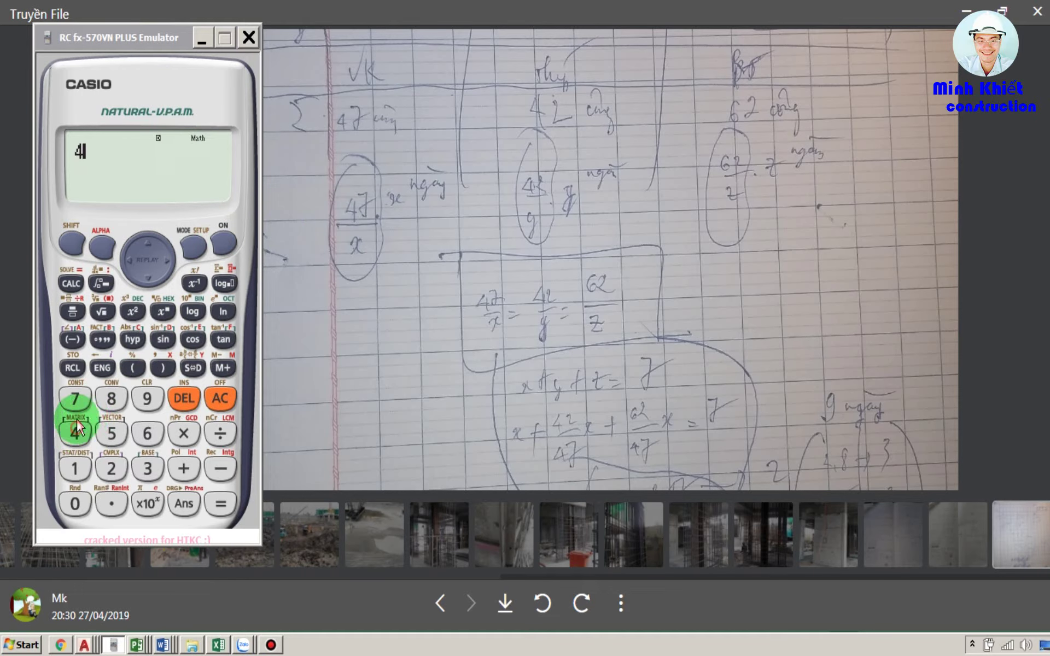
click(75, 398)
click(220, 434)
click(210, 383)
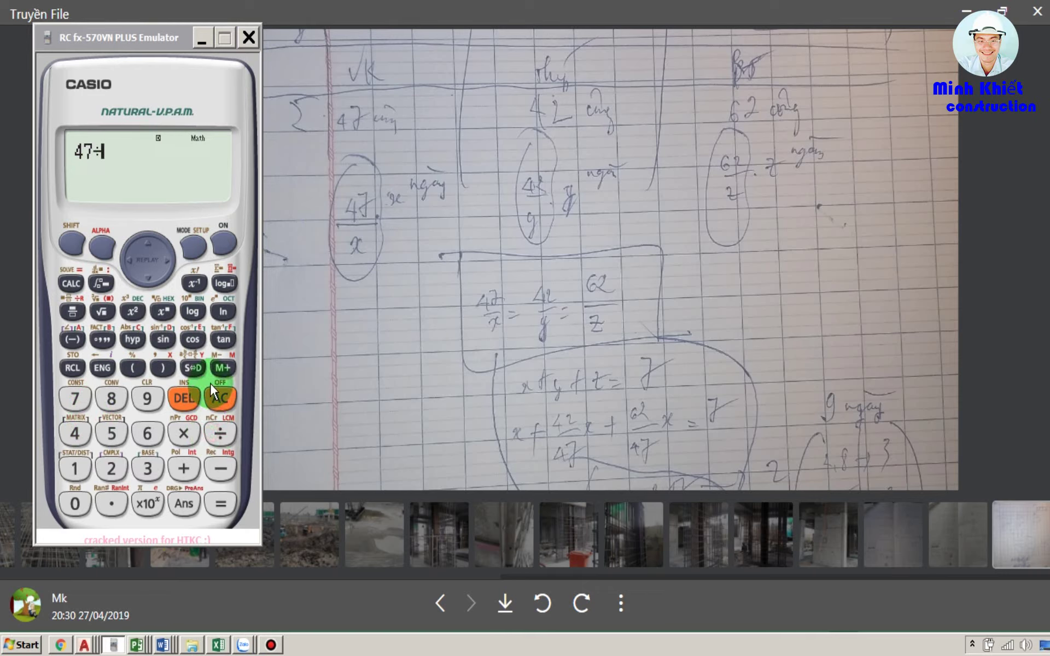
click(556, 48)
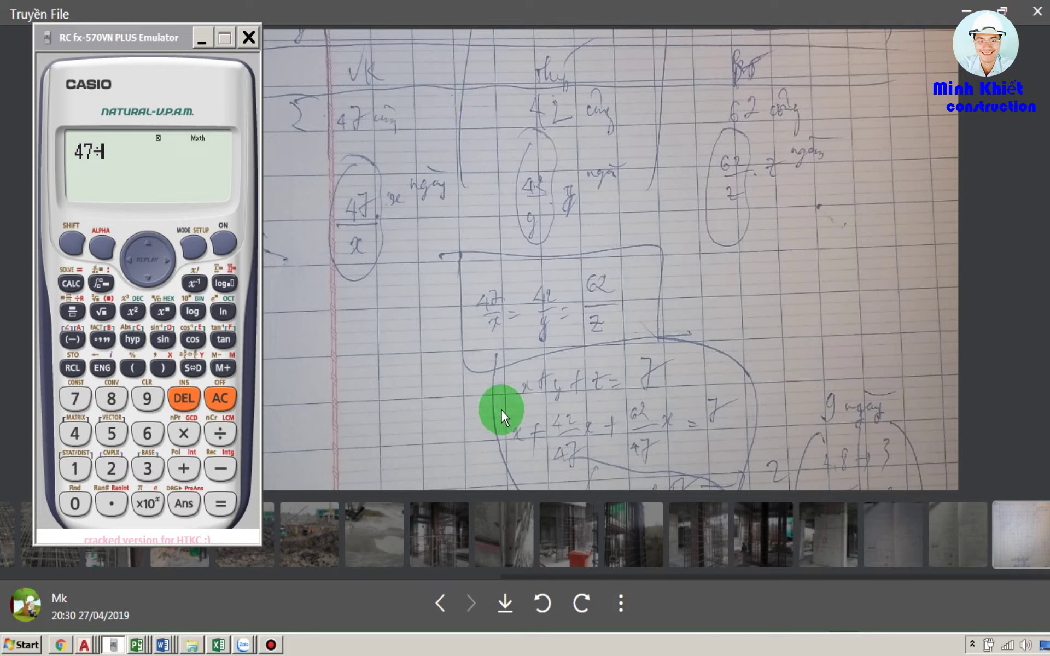
drag(534, 468, 534, 380)
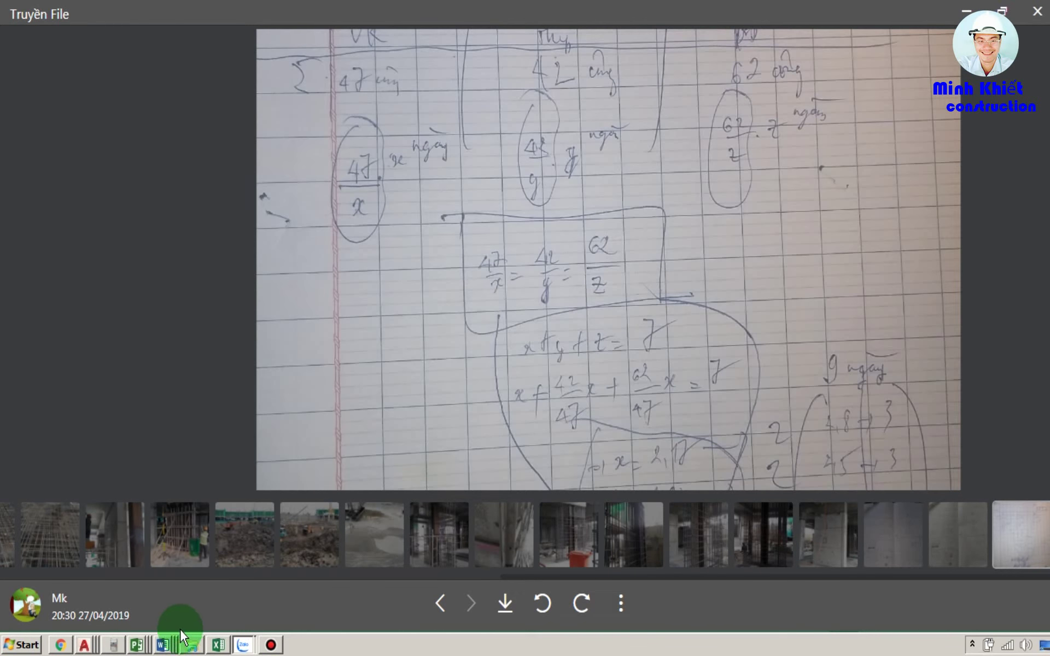
click(113, 646)
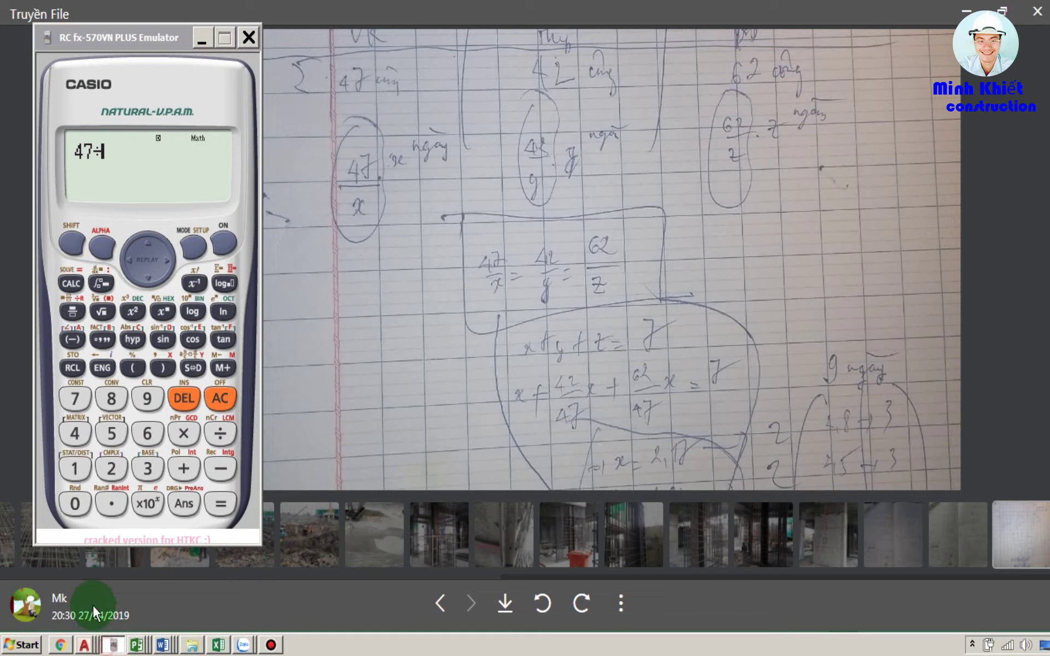
click(118, 475)
click(111, 502)
click(82, 468)
click(111, 403)
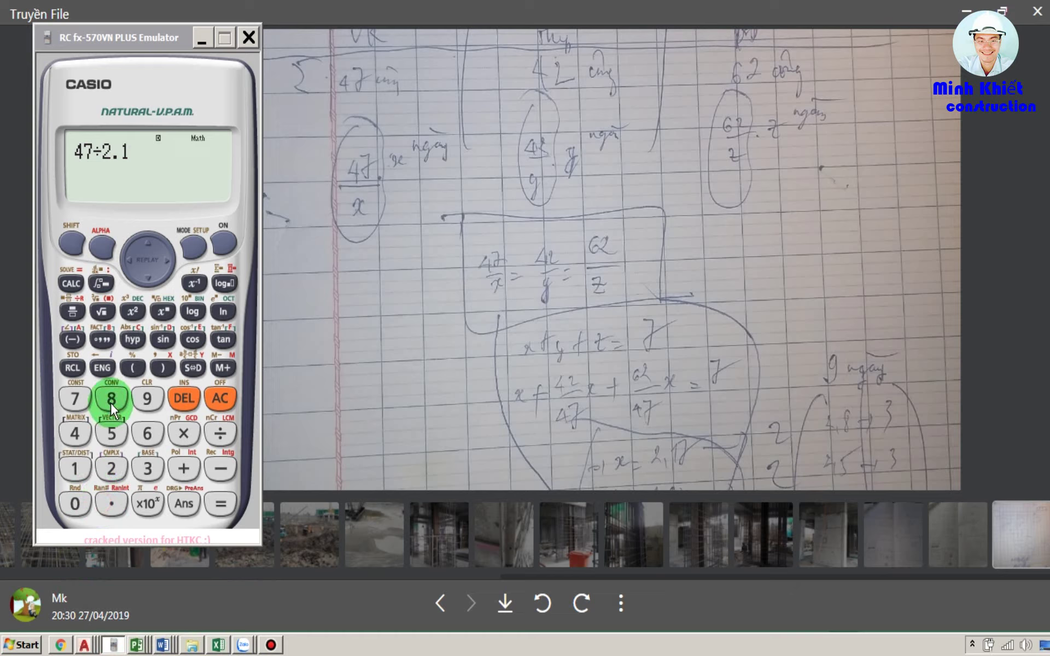
click(219, 502)
click(193, 367)
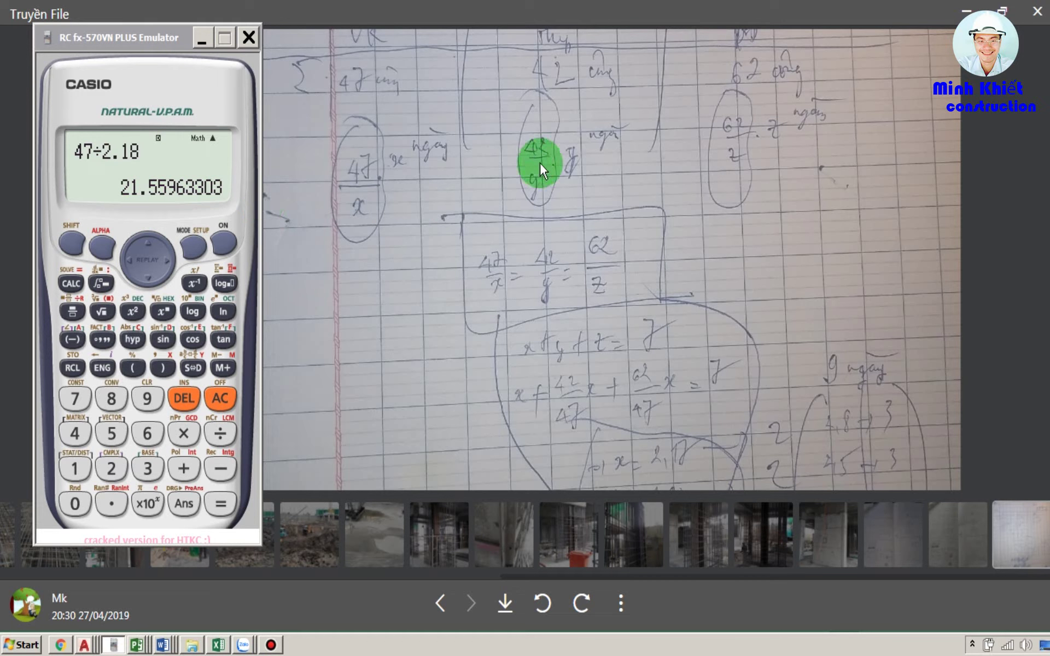
Calculate the reinforcement labour per day, 42÷1.94, as a decimal, taking the duration y from the handwritten notes.
click(82, 431)
click(111, 470)
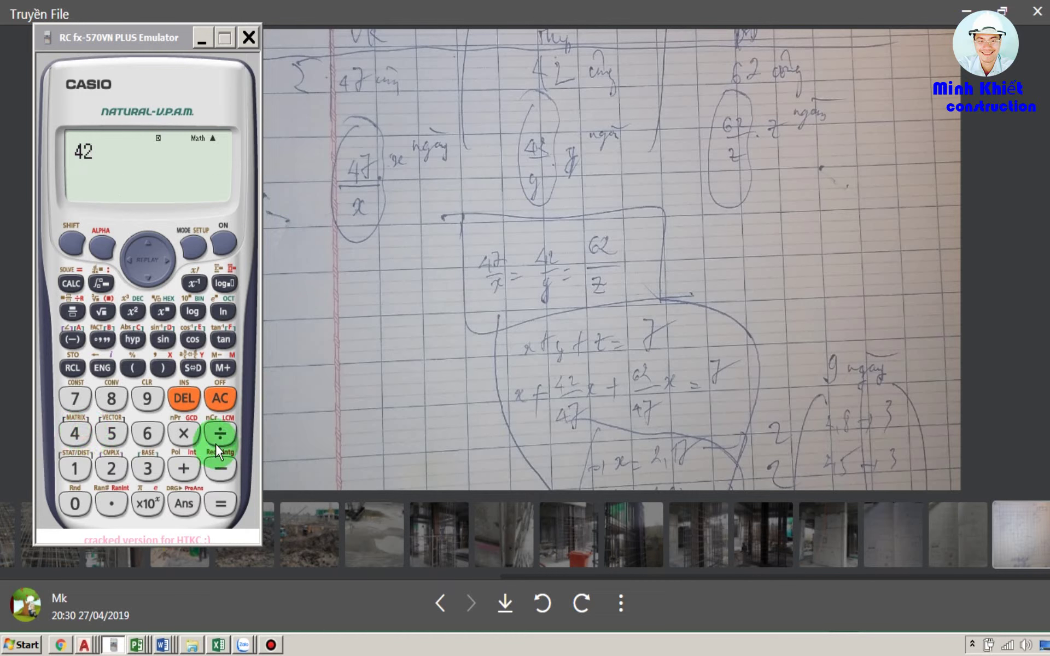
click(219, 435)
drag(486, 424, 438, 255)
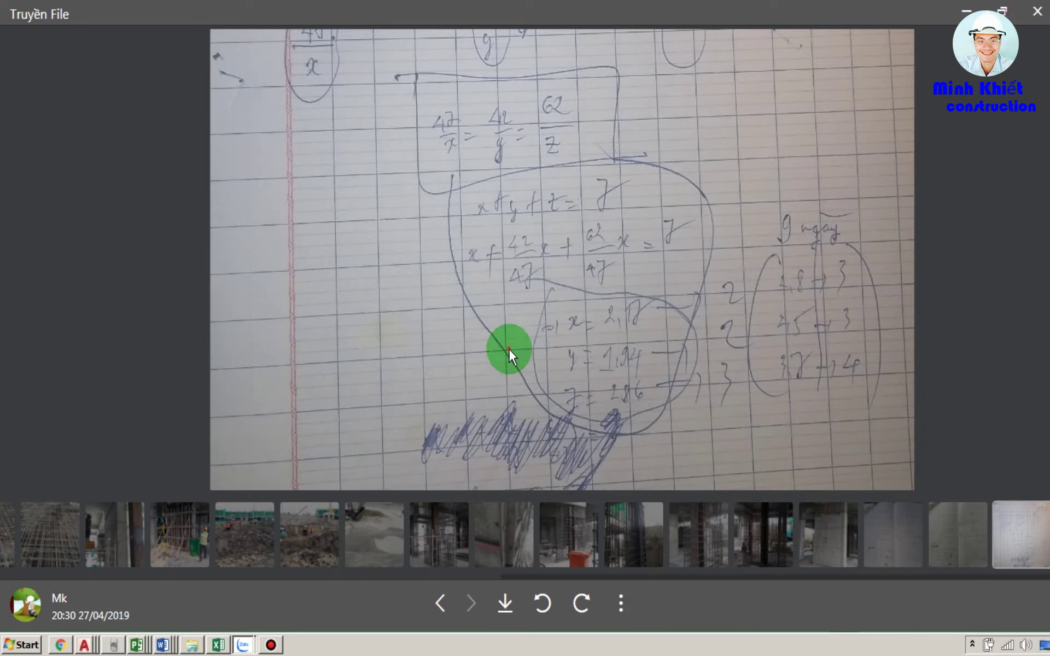
click(114, 645)
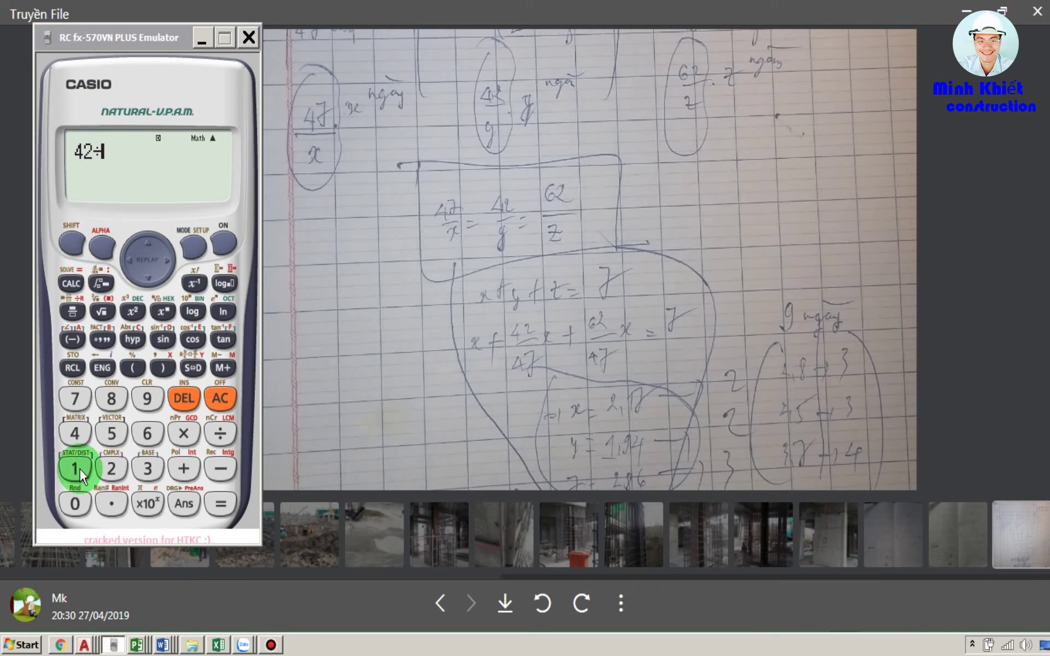
click(77, 470)
click(111, 503)
click(147, 398)
click(75, 433)
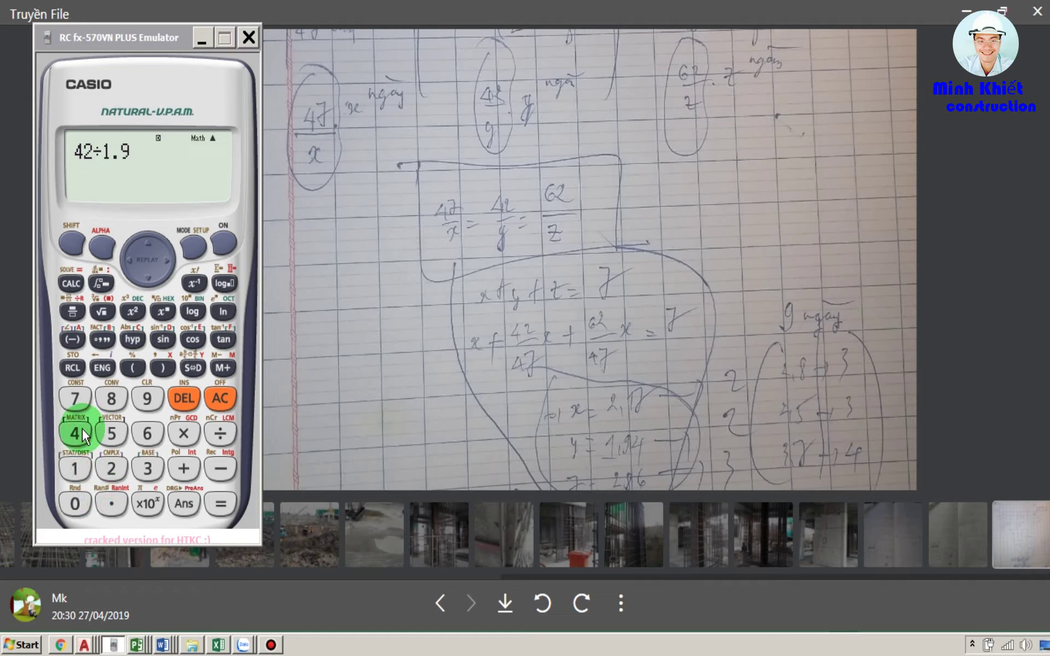
click(216, 506)
click(198, 367)
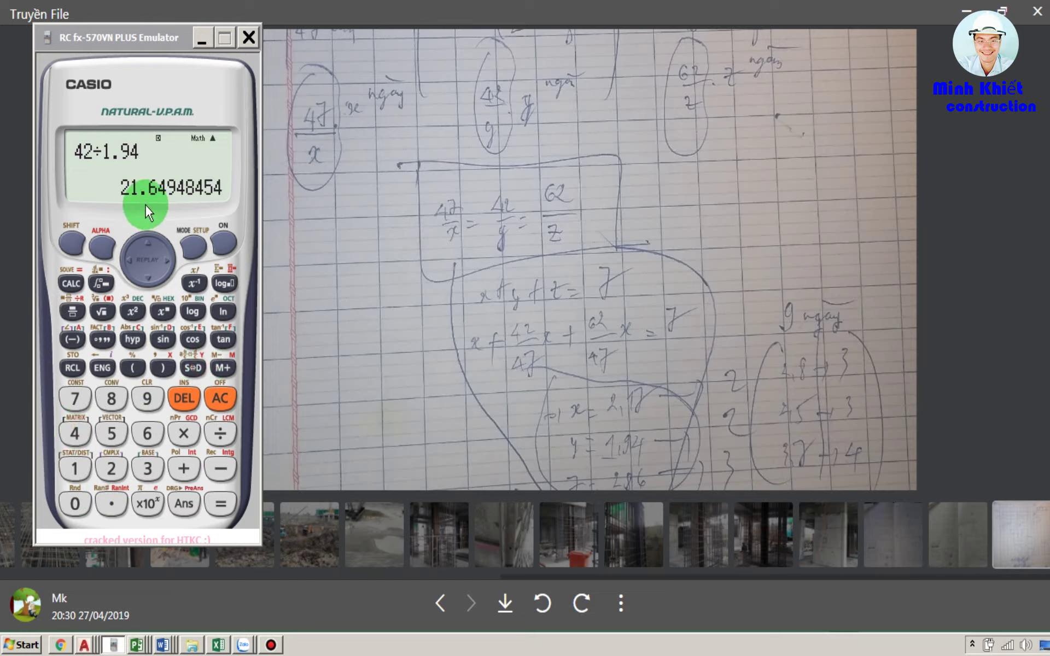
Calculate the concrete labour per day, 62÷2.86, as a decimal after checking the duration z in the notes.
click(612, 303)
scroll(615, 383, down, 3)
scroll(515, 314, up, 5)
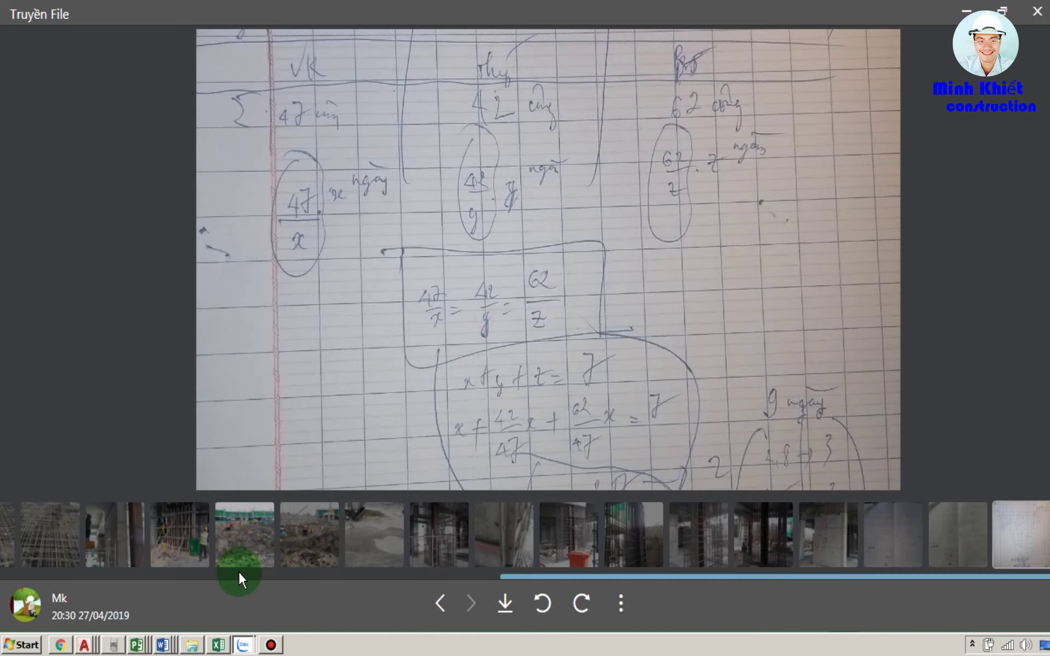
click(113, 645)
click(221, 402)
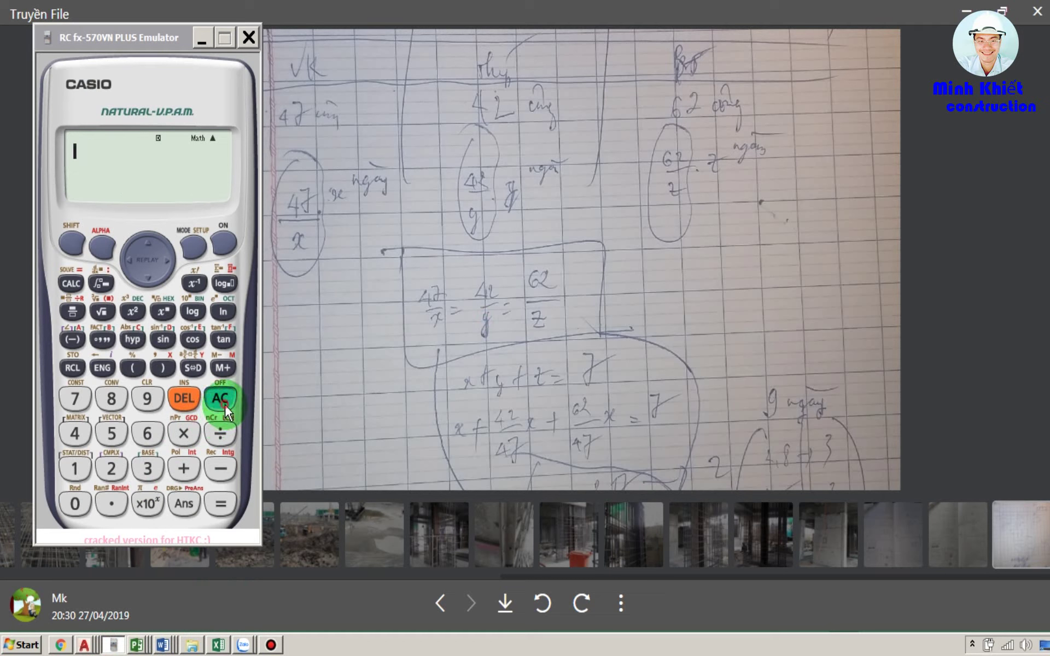
key(2)
key(slash)
key(BackSpace)
key(BackSpace)
key(6)
key(2)
key(slash)
key(2)
key(period)
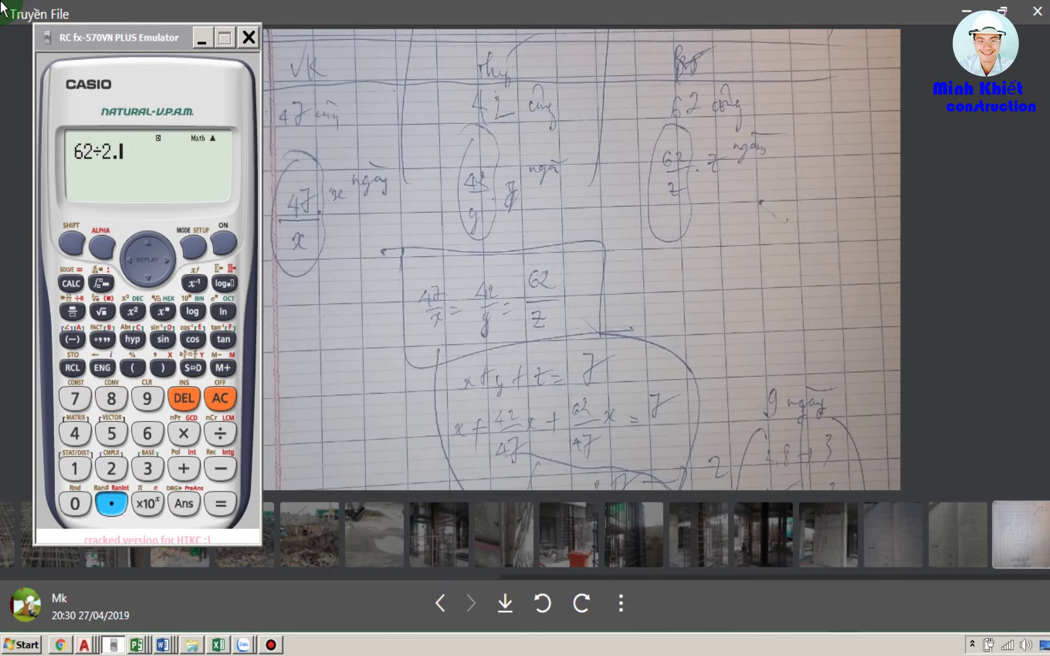
text(86)
key(Return)
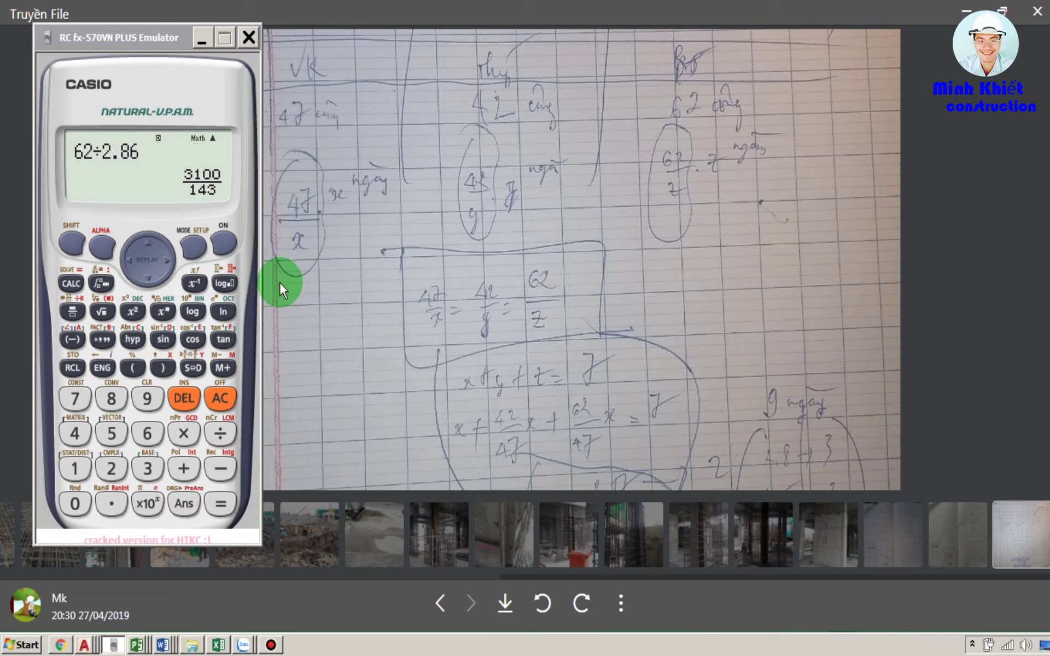
click(192, 368)
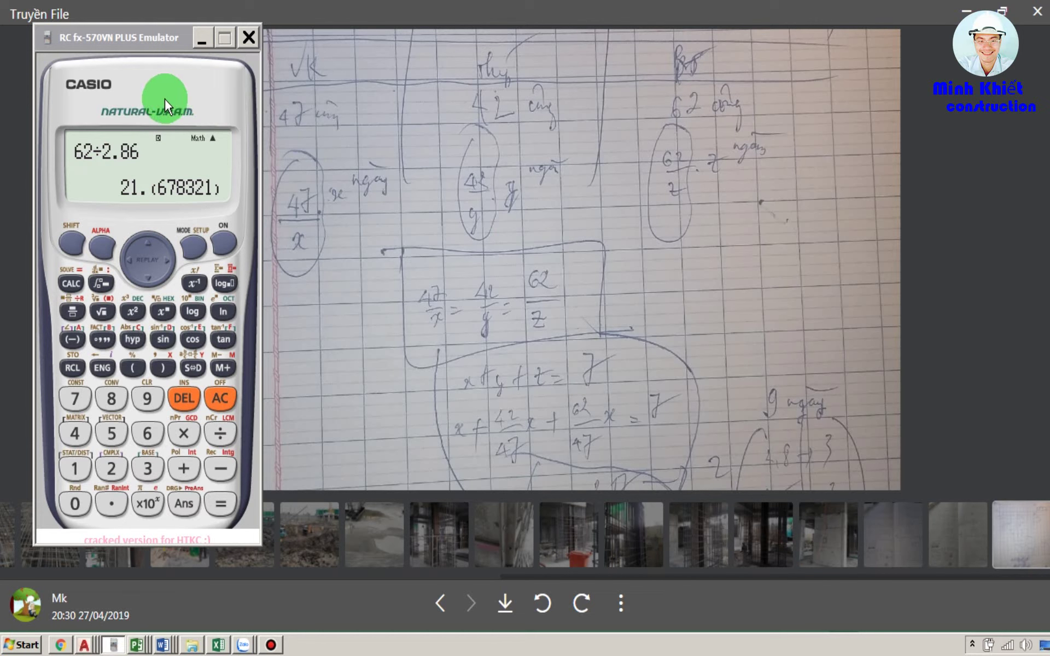
Minimize the emulator, re-examine the handwritten labour per day expressions and worked durations, and return to DU TOAN.xls in Excel.
drag(145, 37, 178, 47)
click(233, 48)
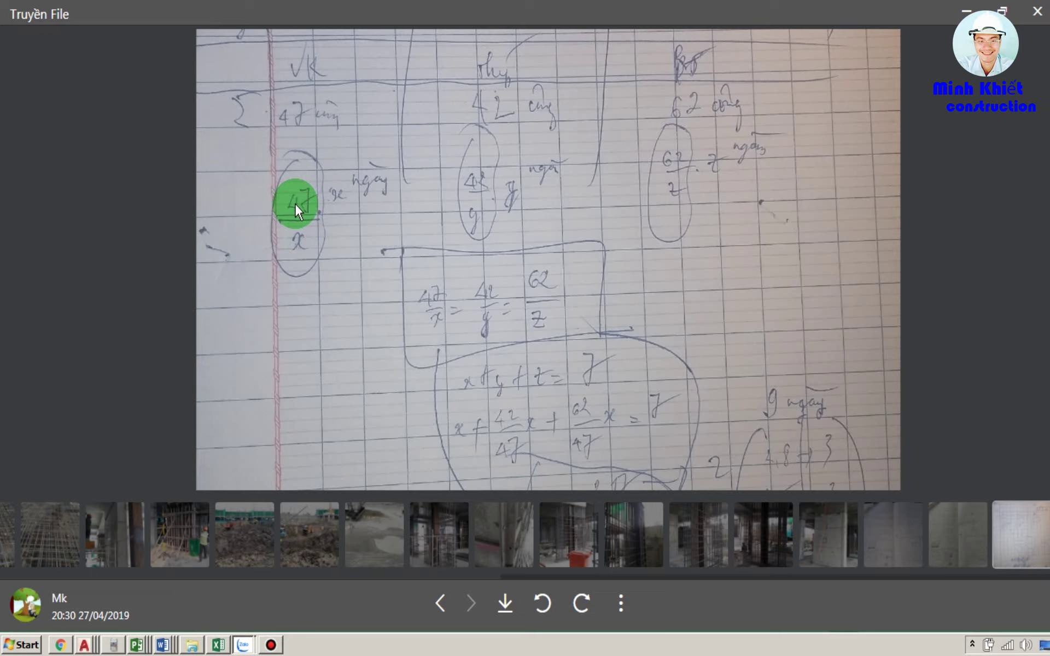
drag(294, 222, 315, 364)
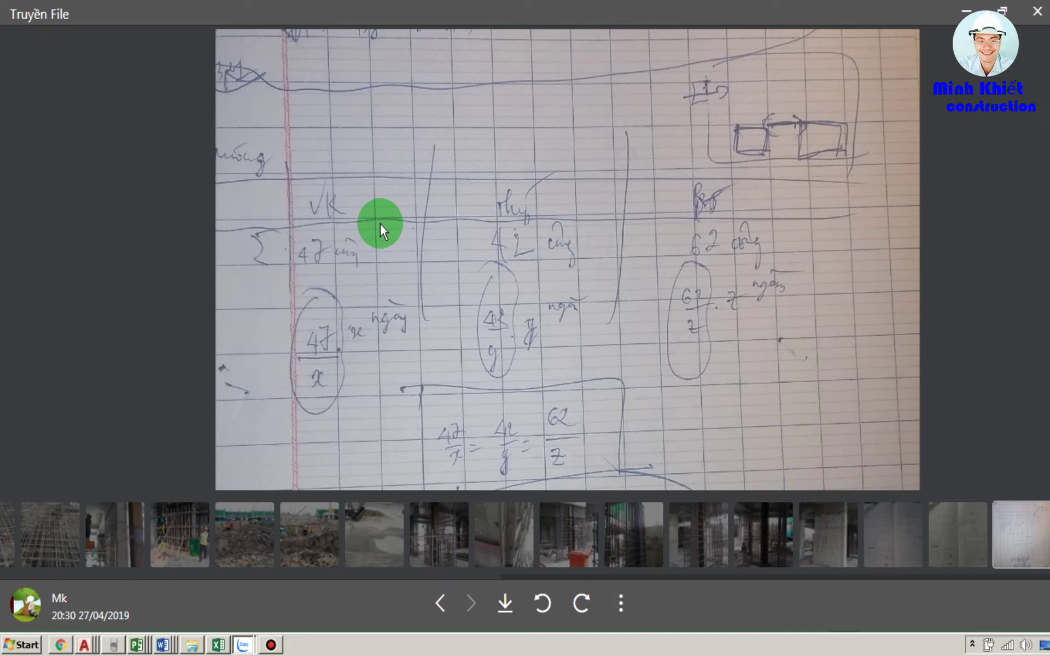
drag(567, 363, 544, 145)
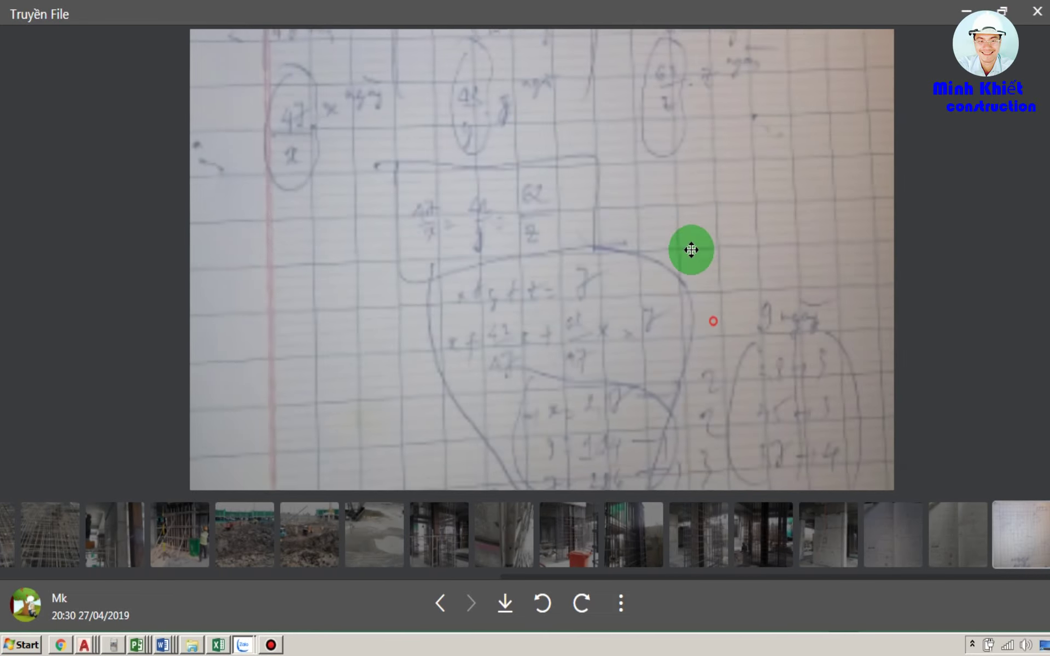
drag(691, 248, 684, 211)
click(966, 11)
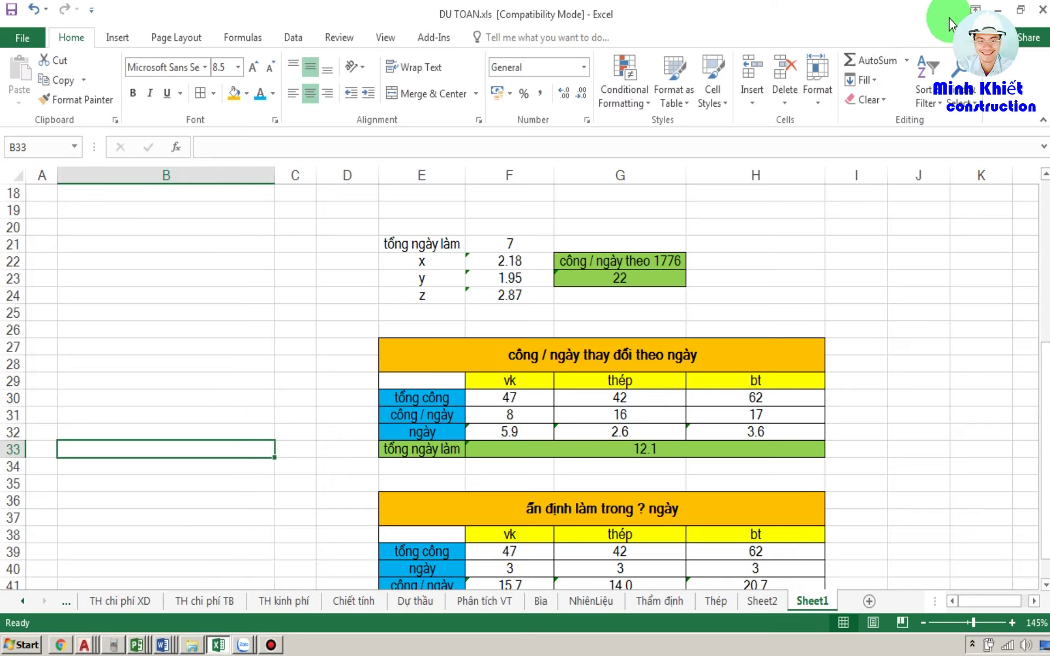
Examine the formula behind the "công / ngày theo 1776" value in G23 and the cell it references.
click(255, 318)
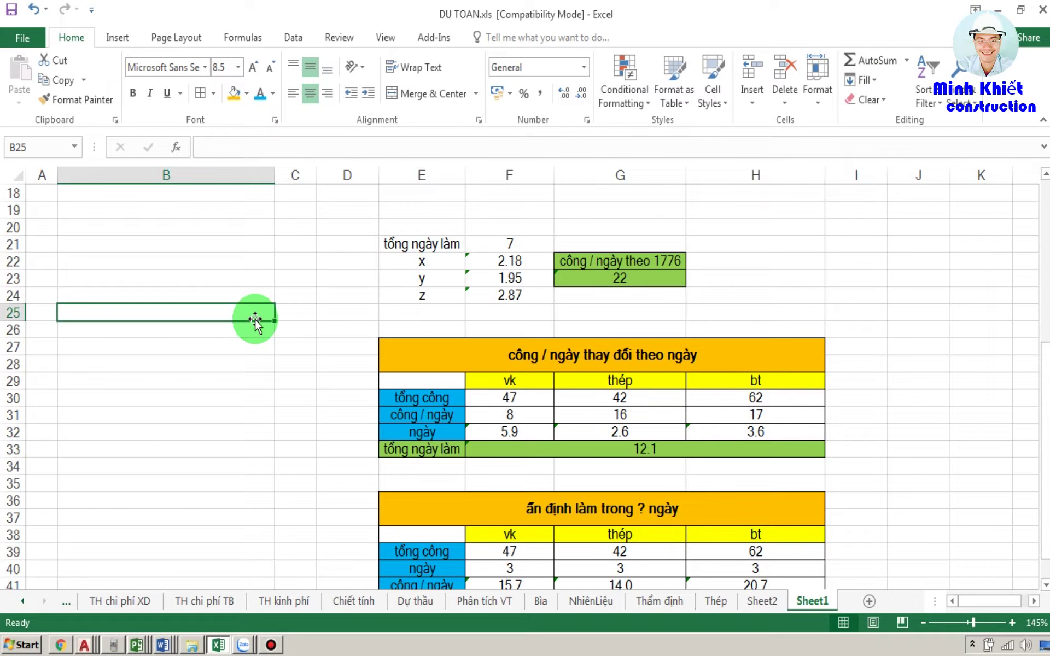
click(586, 275)
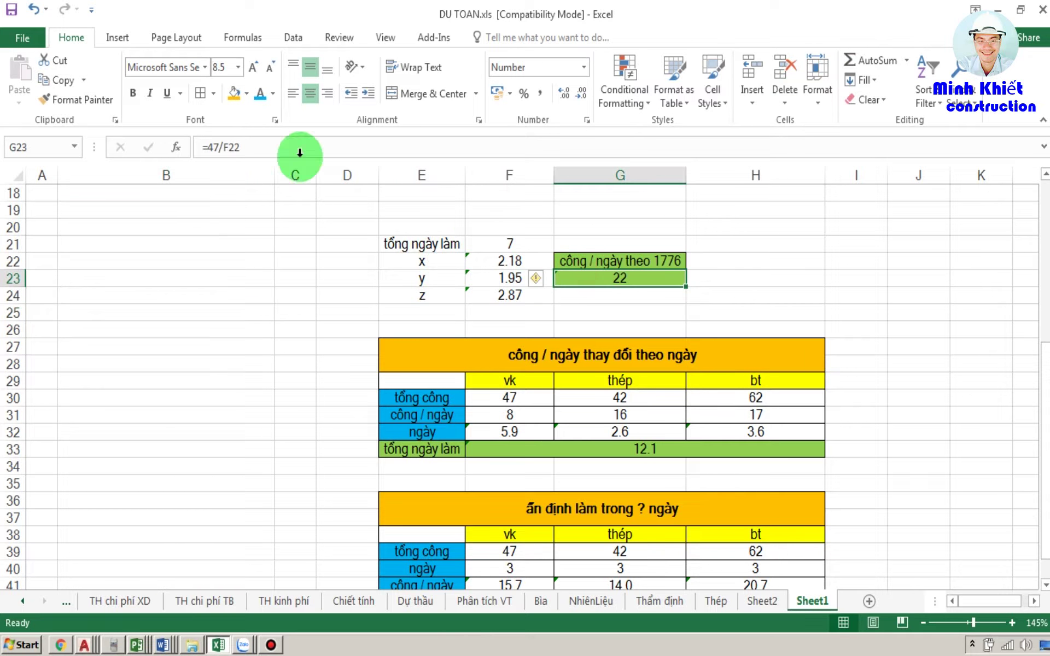
click(247, 141)
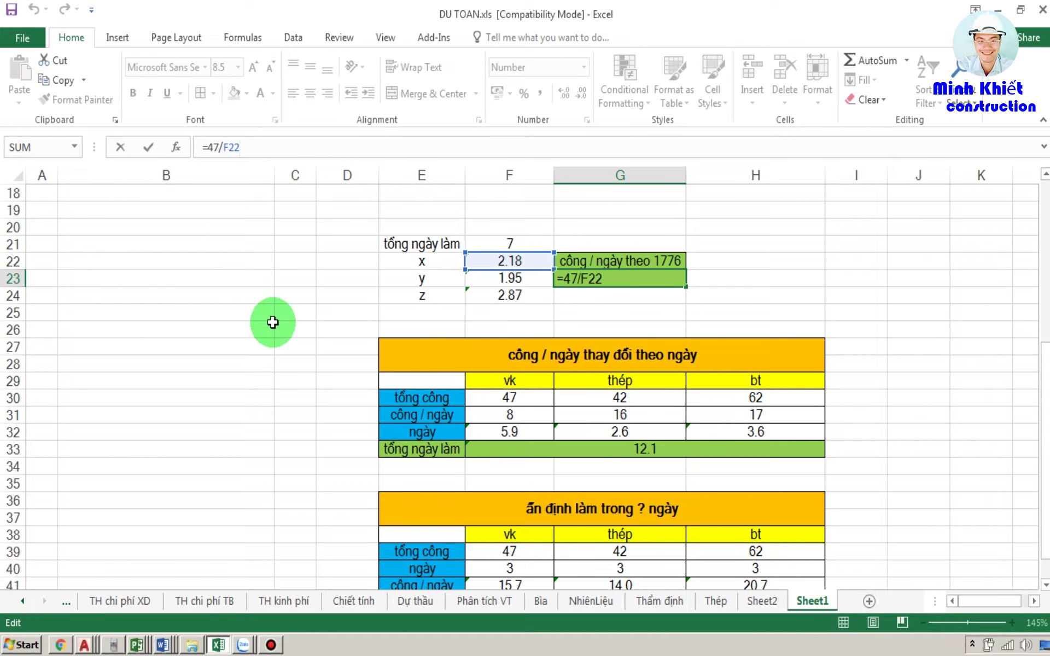
key(ctrl+Return)
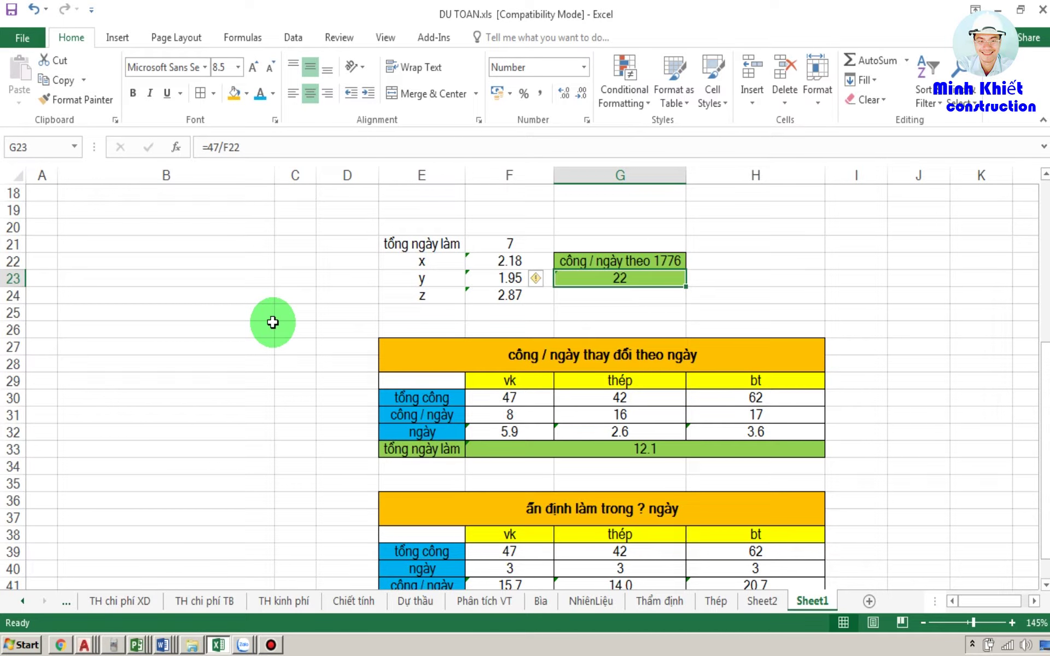
Format the "công / ngày theo 1776" result in G23 to show one decimal place.
click(564, 94)
click(558, 101)
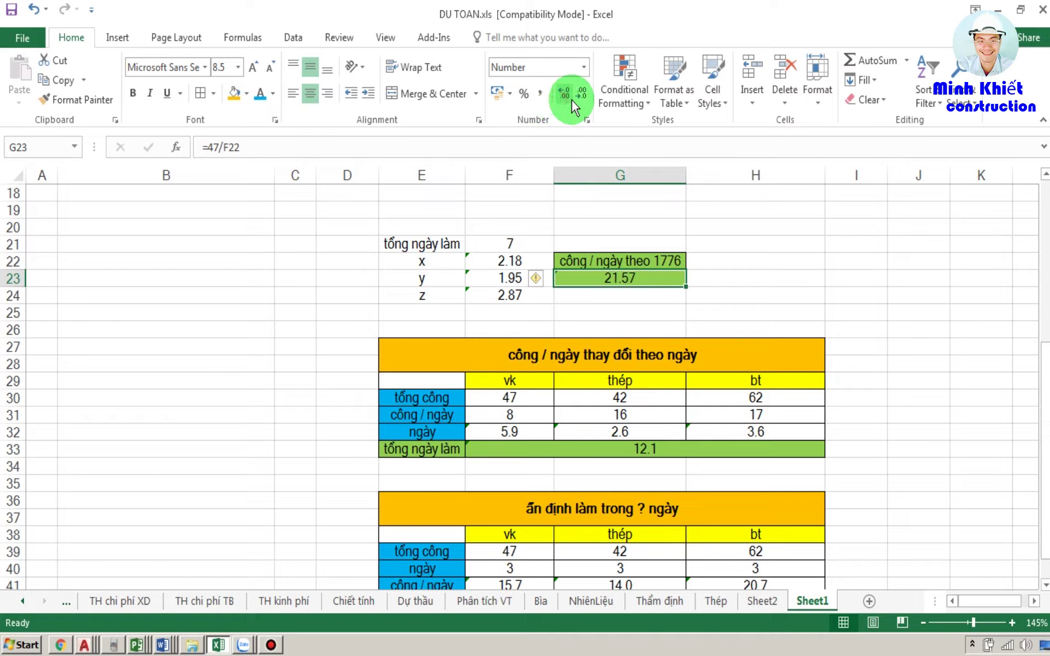
click(572, 100)
click(580, 100)
click(581, 100)
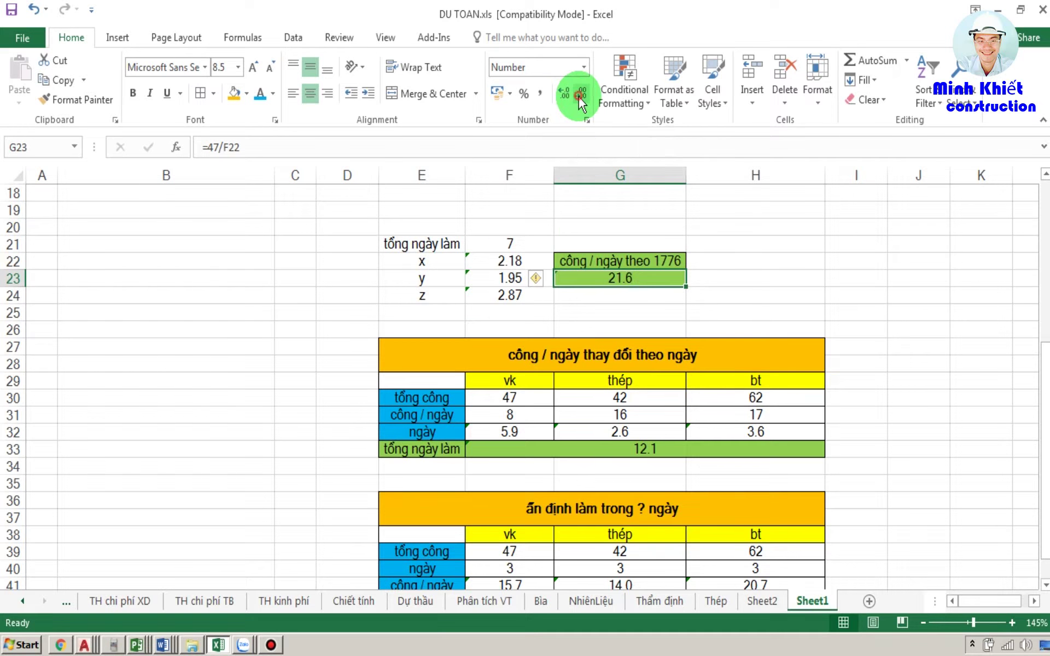
click(239, 329)
click(638, 277)
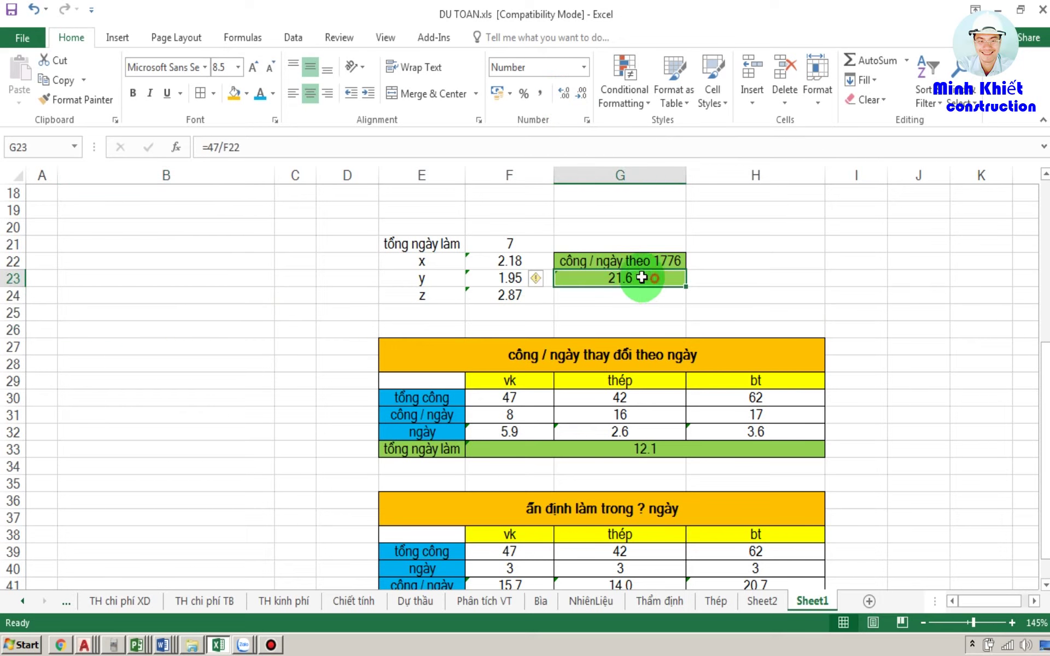
click(219, 296)
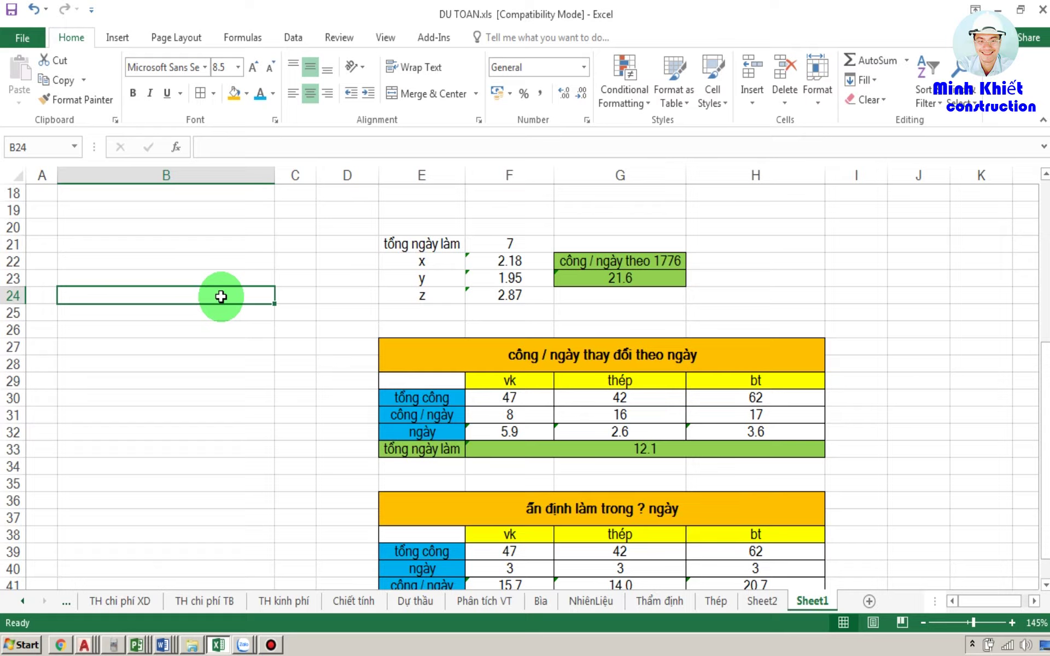
click(180, 341)
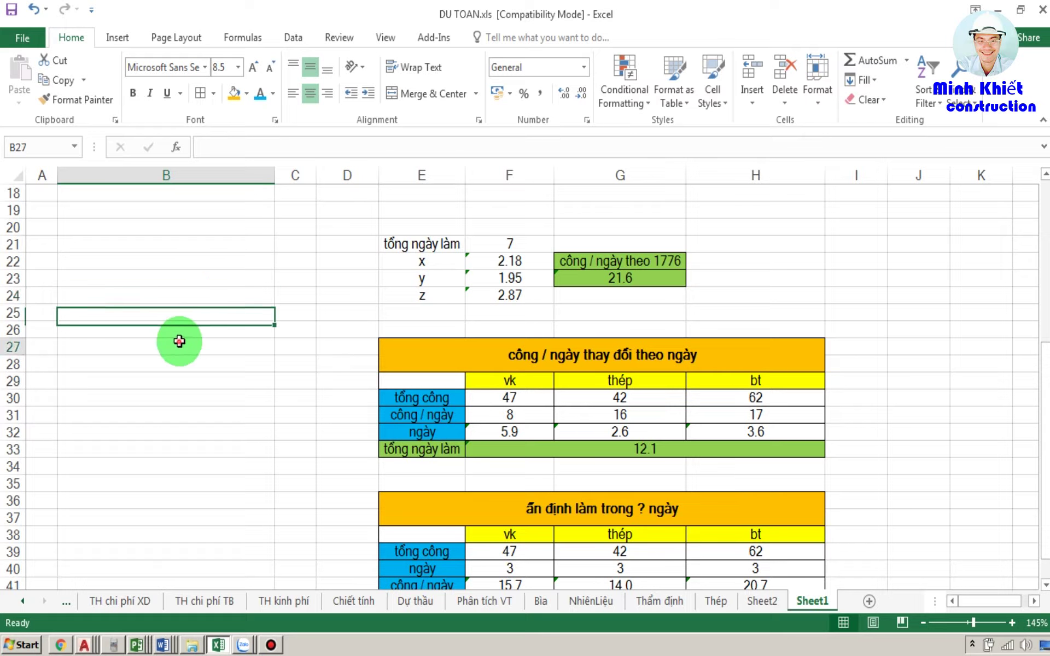
scroll(179, 341, down, 1)
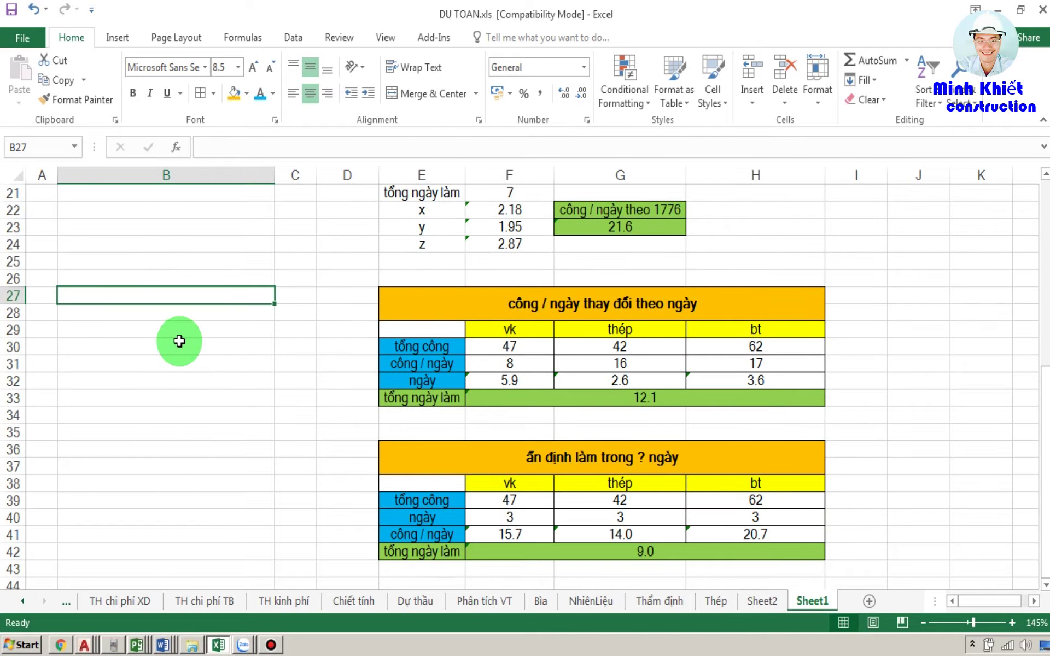
scroll(210, 379, up, 1)
scroll(210, 379, down, 1)
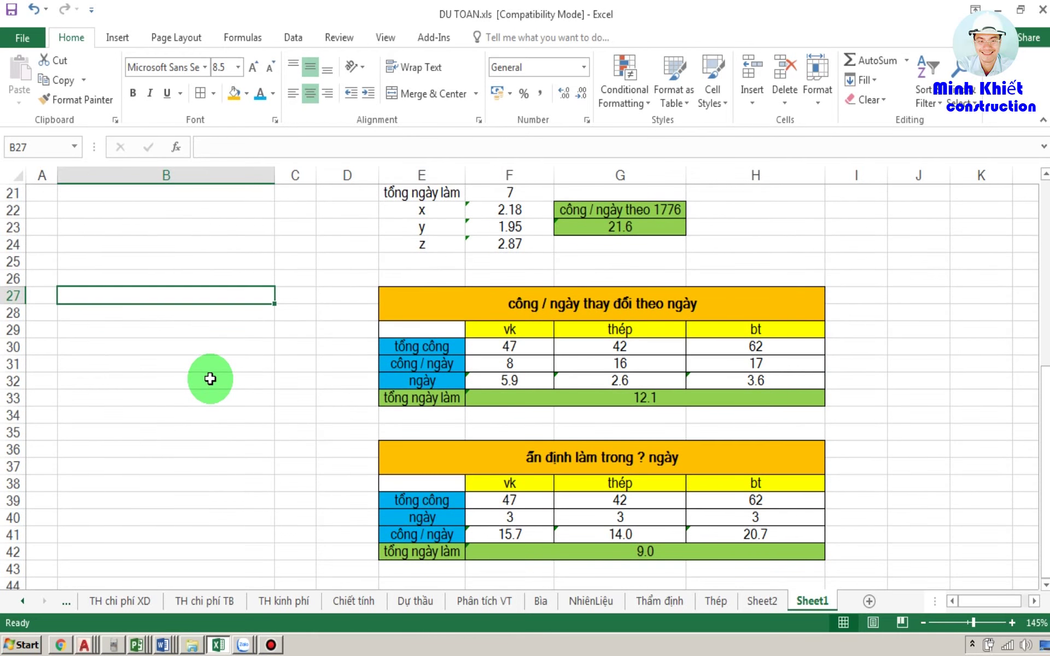
click(270, 645)
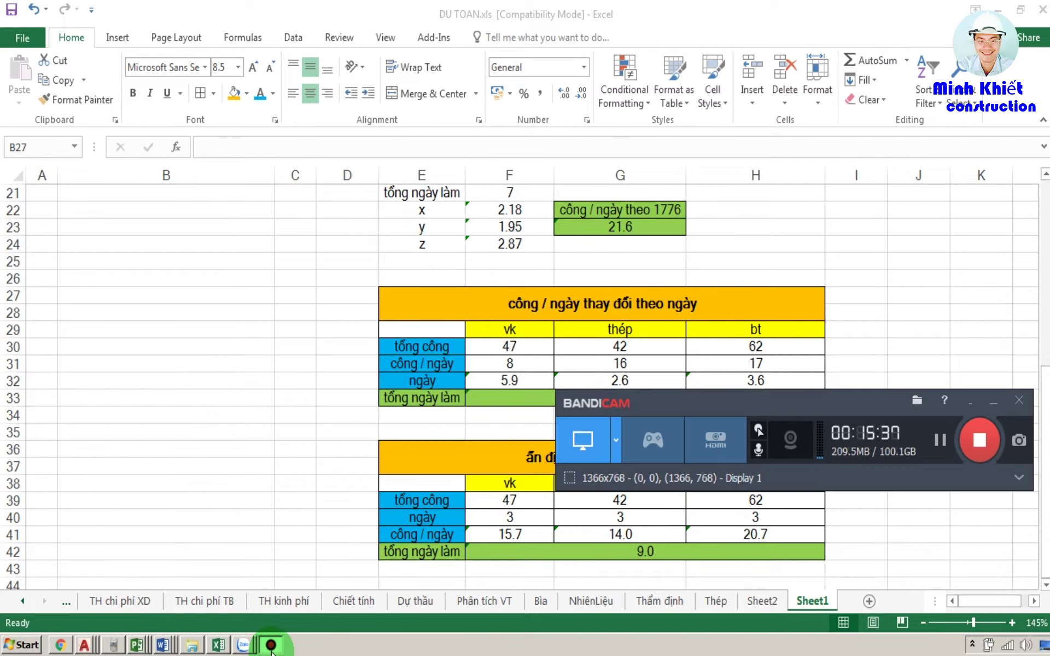
drag(807, 415, 291, 465)
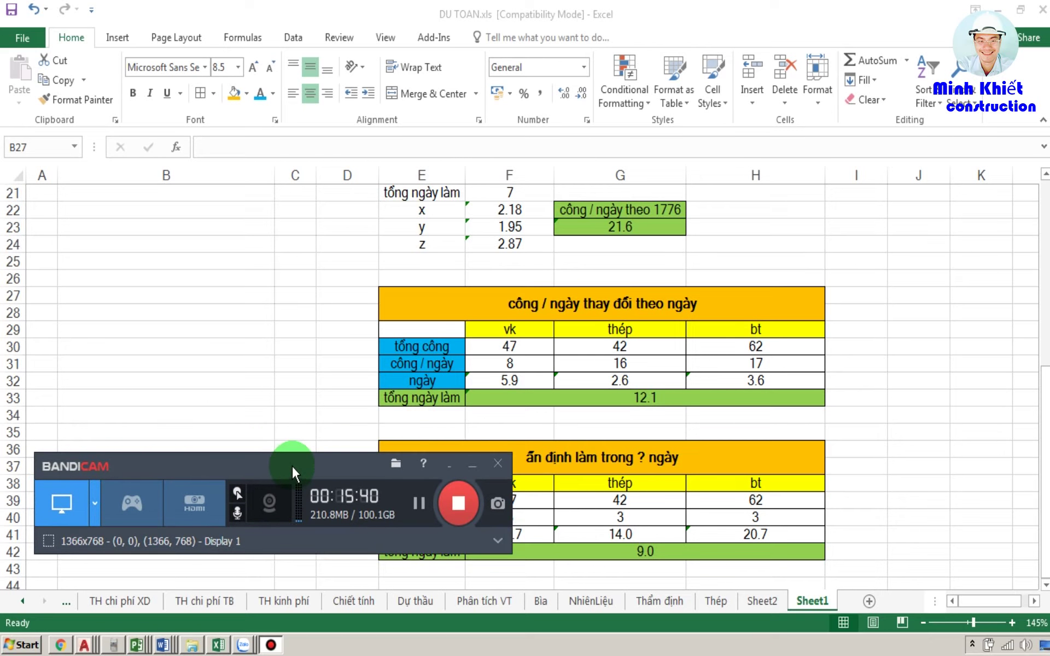
click(261, 369)
Review the total labour for vk, thép and bt and the vk daily labour in the "công / ngày thay đổi theo ngày" table.
mouse_move(522, 328)
mouse_down()
mouse_move(534, 328)
mouse_move(533, 341)
mouse_up()
drag(647, 334, 654, 346)
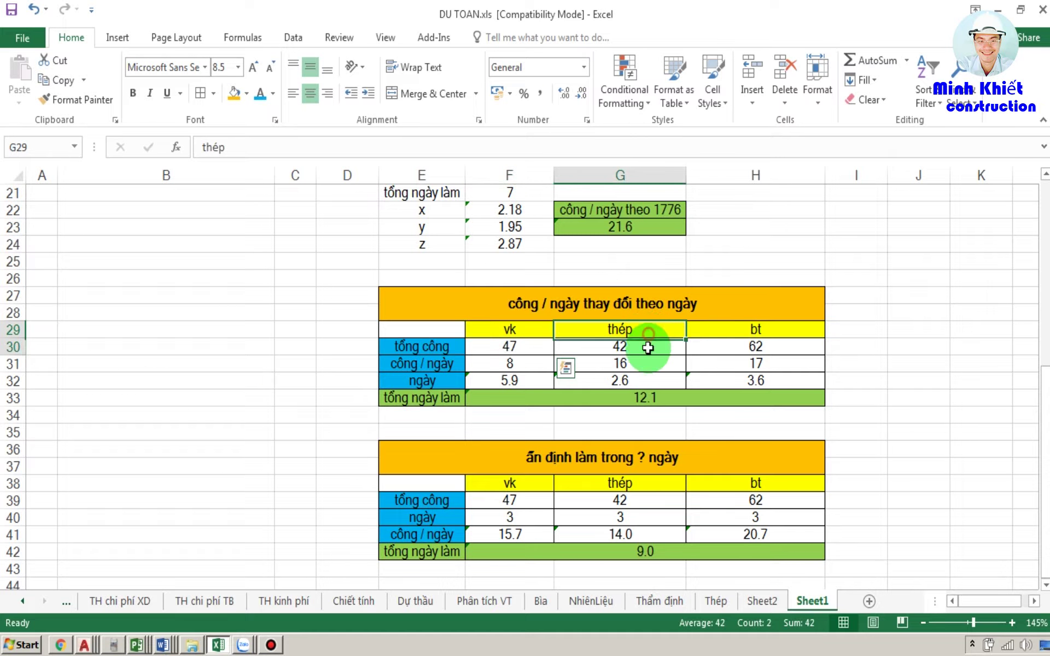
drag(782, 331, 772, 345)
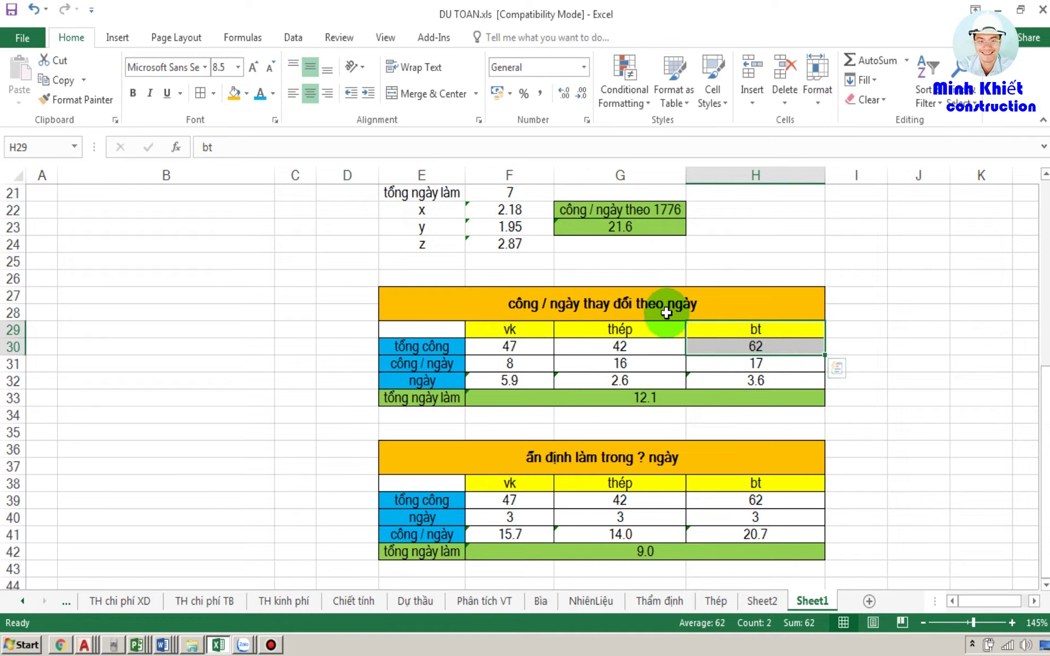
click(652, 302)
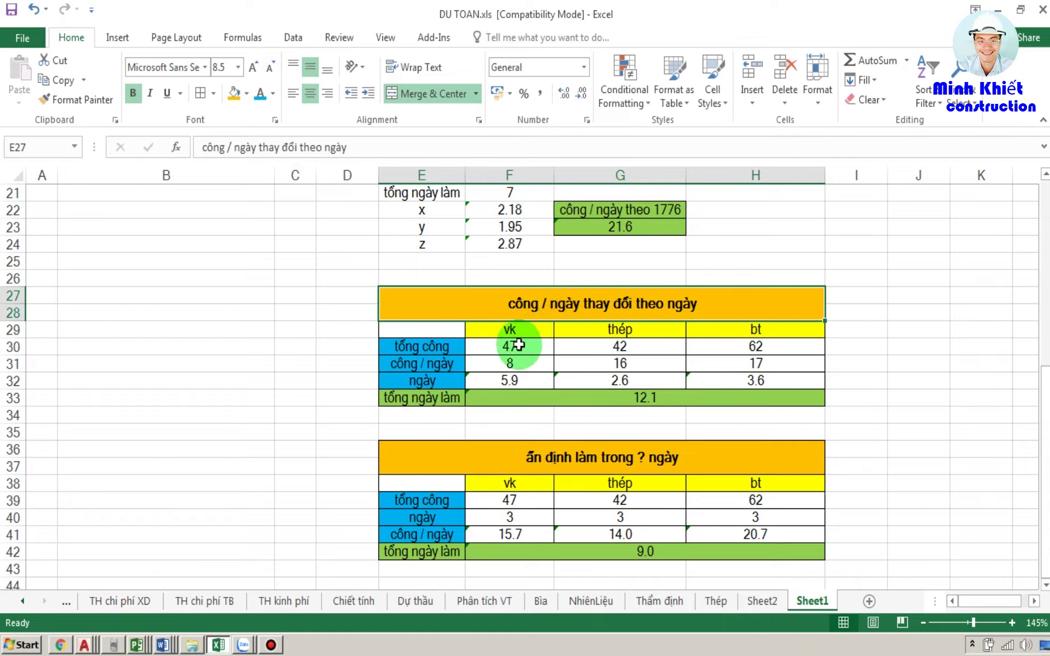
click(509, 358)
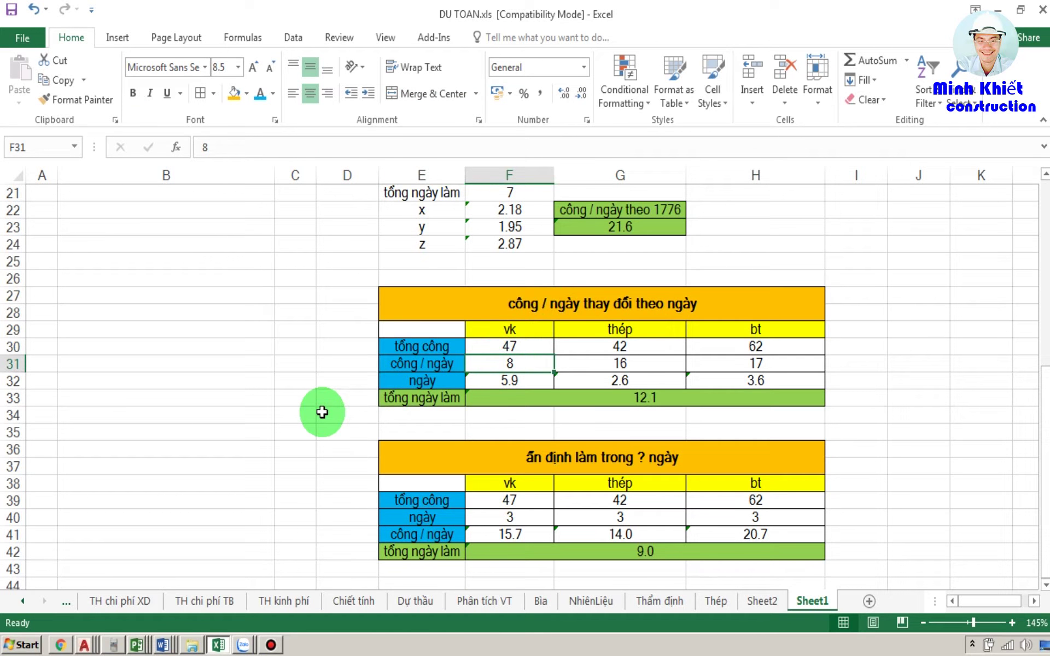
scroll(323, 412, up, 1)
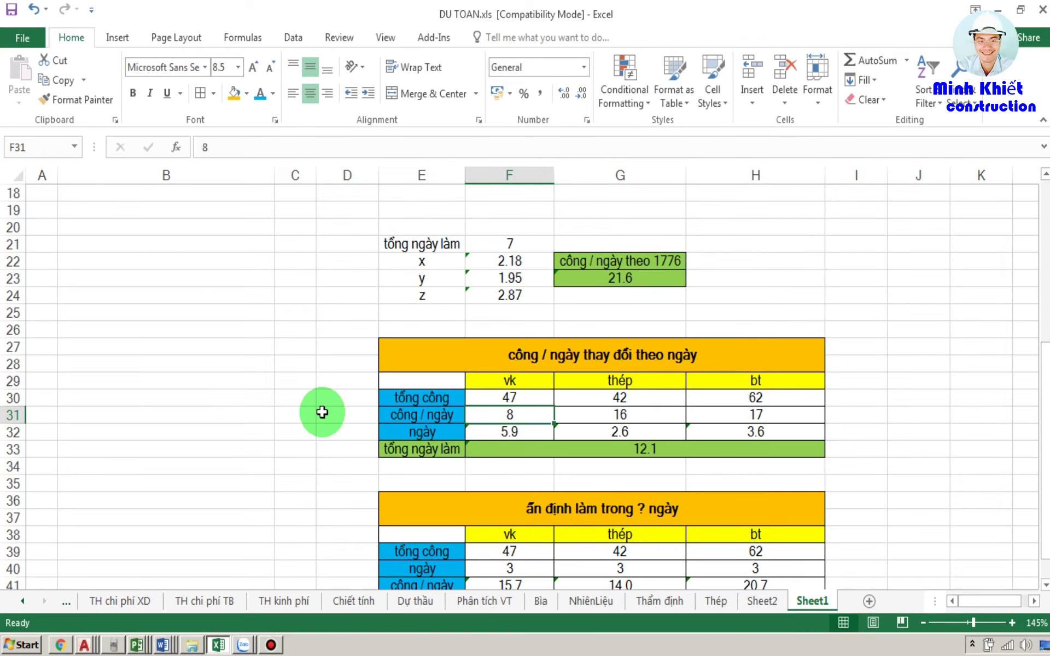
Compare the total working days in F21 with the separate daily labour values for vk, thép and bt in row 31.
click(258, 397)
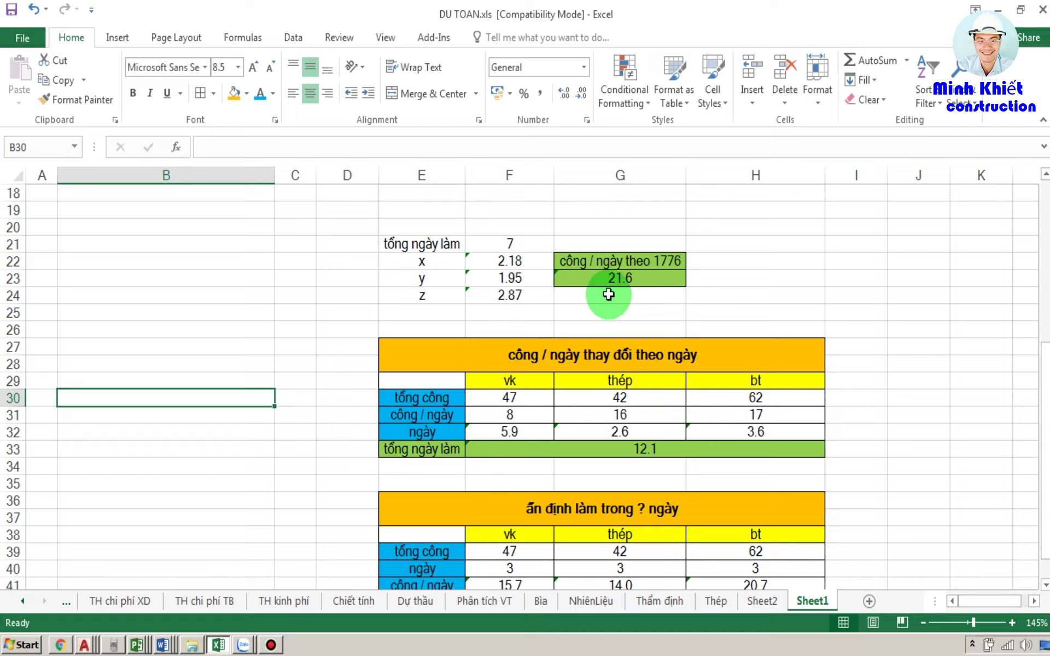
click(508, 246)
click(223, 362)
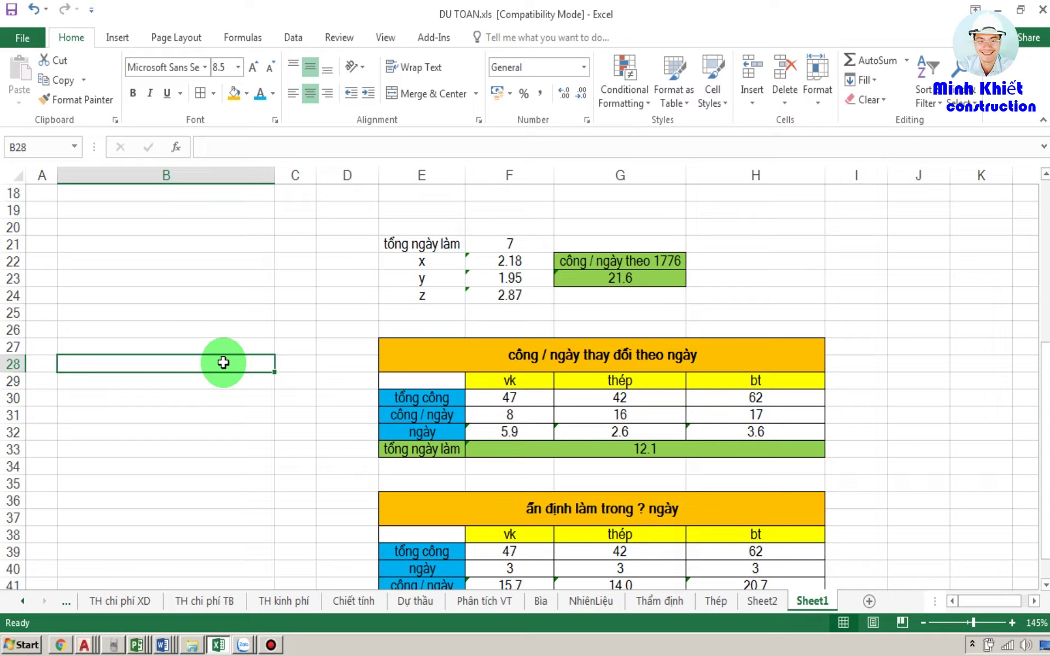
click(500, 411)
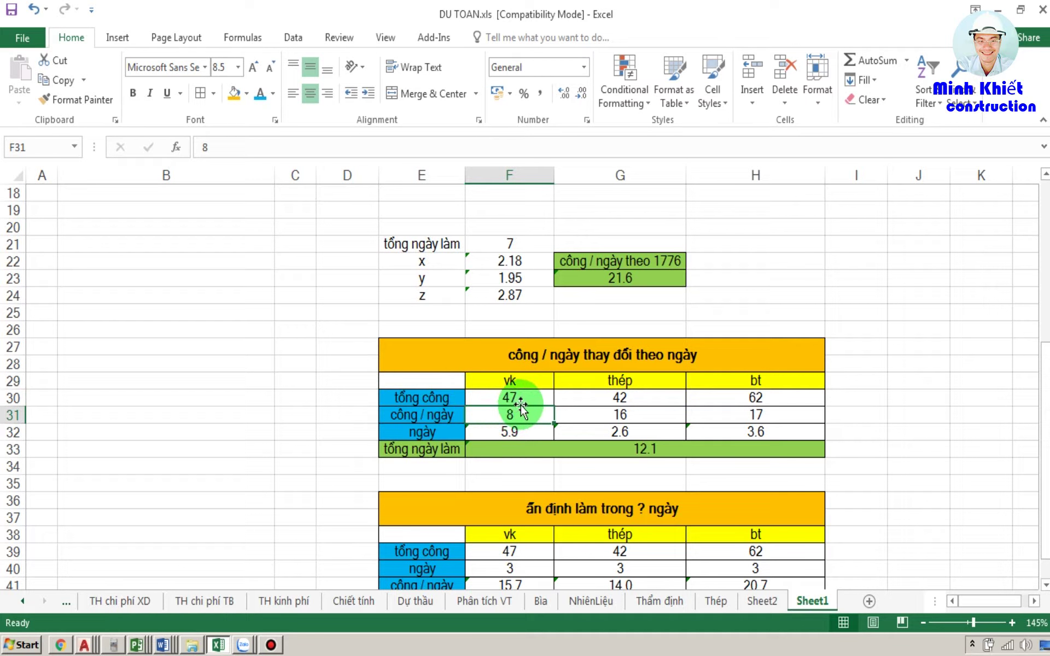
click(617, 415)
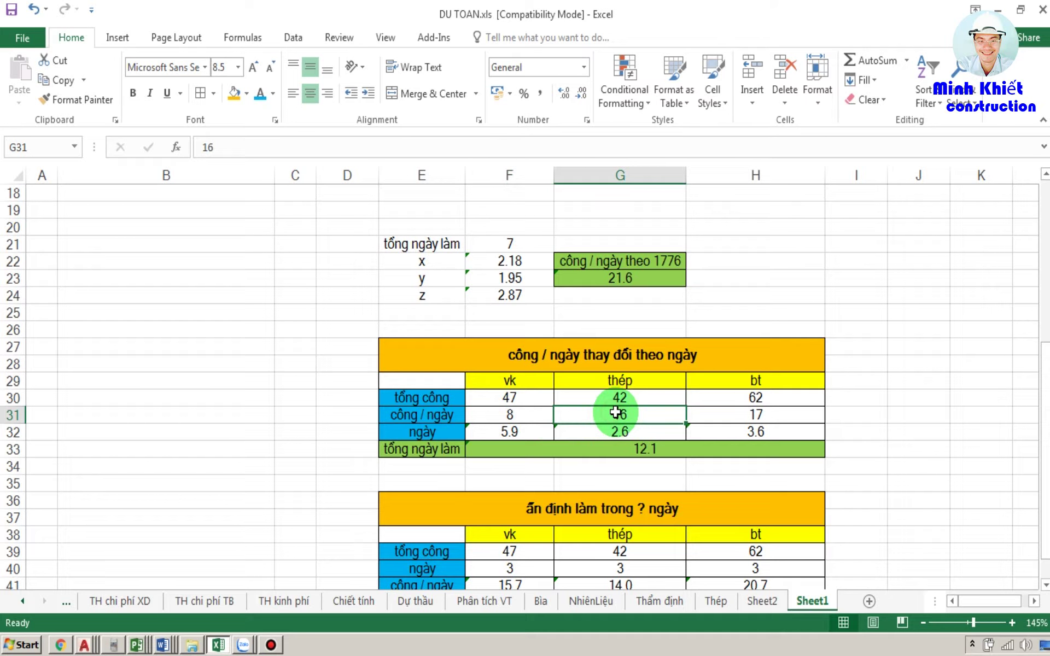
scroll(617, 413, down, 1)
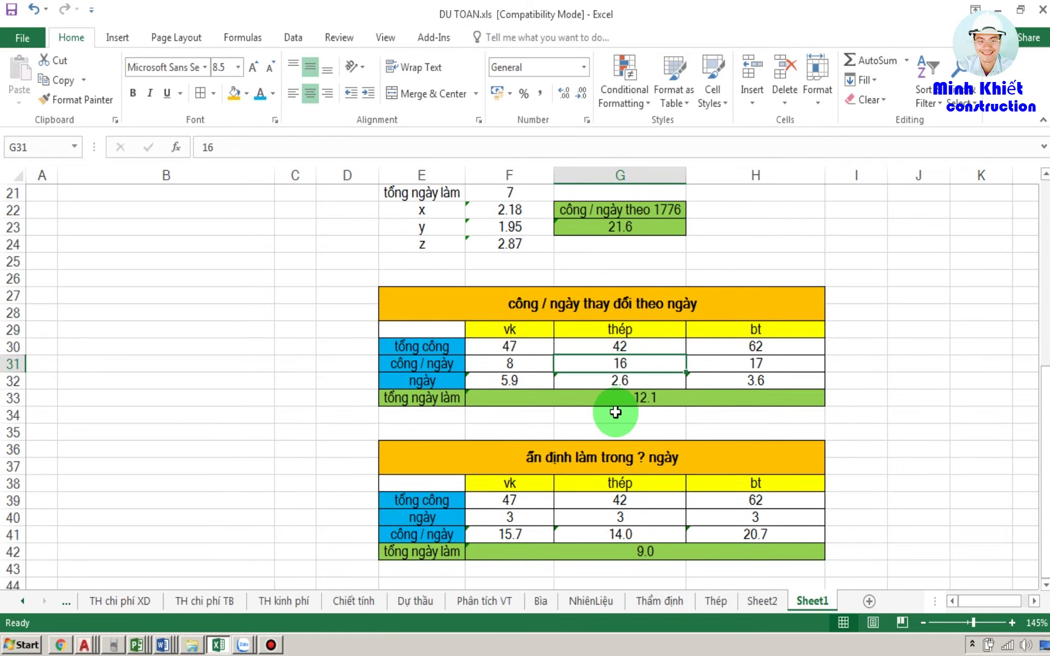
click(711, 363)
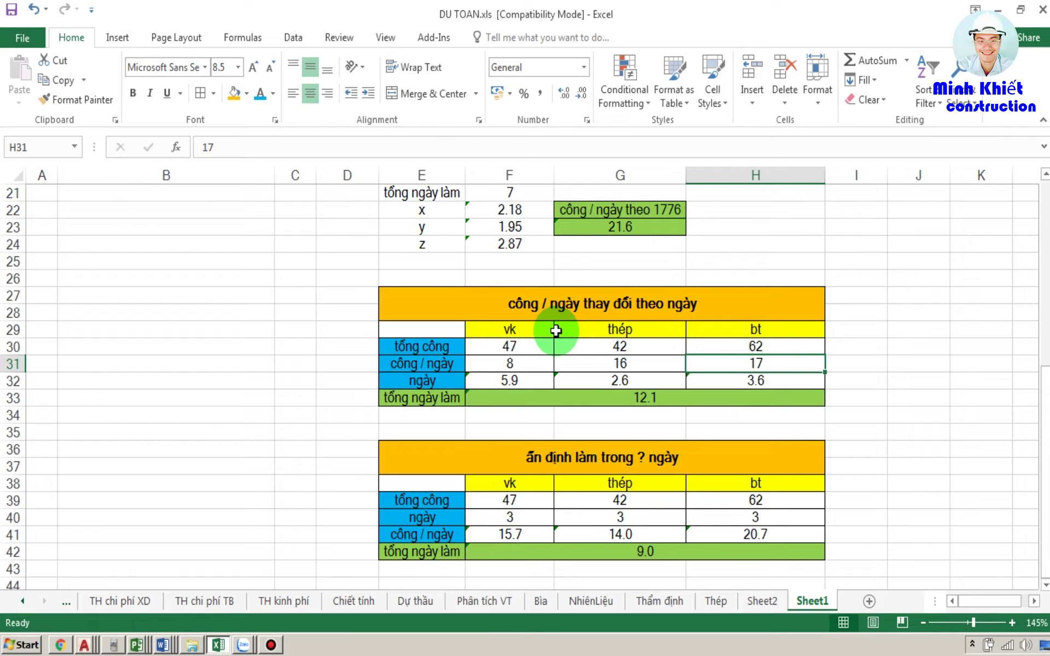
Inspect the formula behind the vk duration in F32 and the cells it references, leaving it unchanged.
click(519, 378)
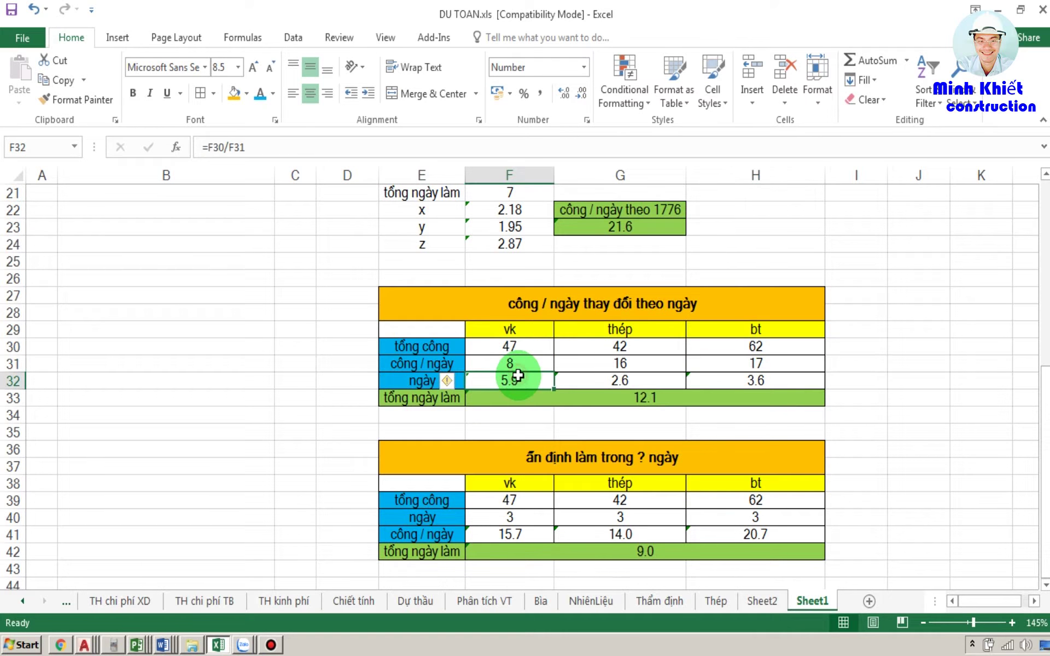
click(268, 145)
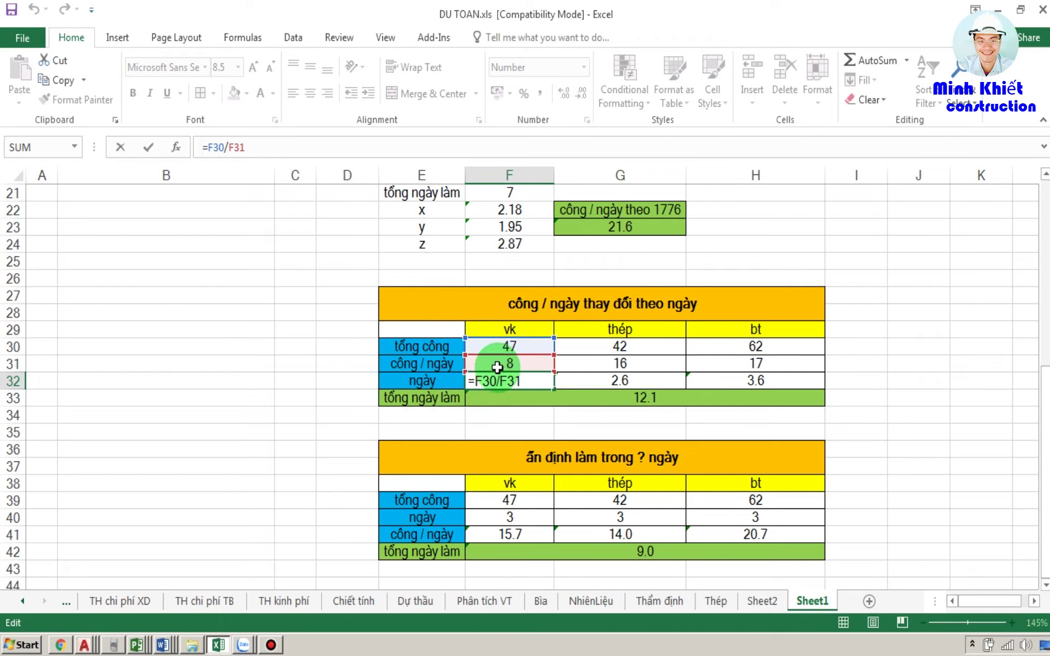
key(ctrl+Return)
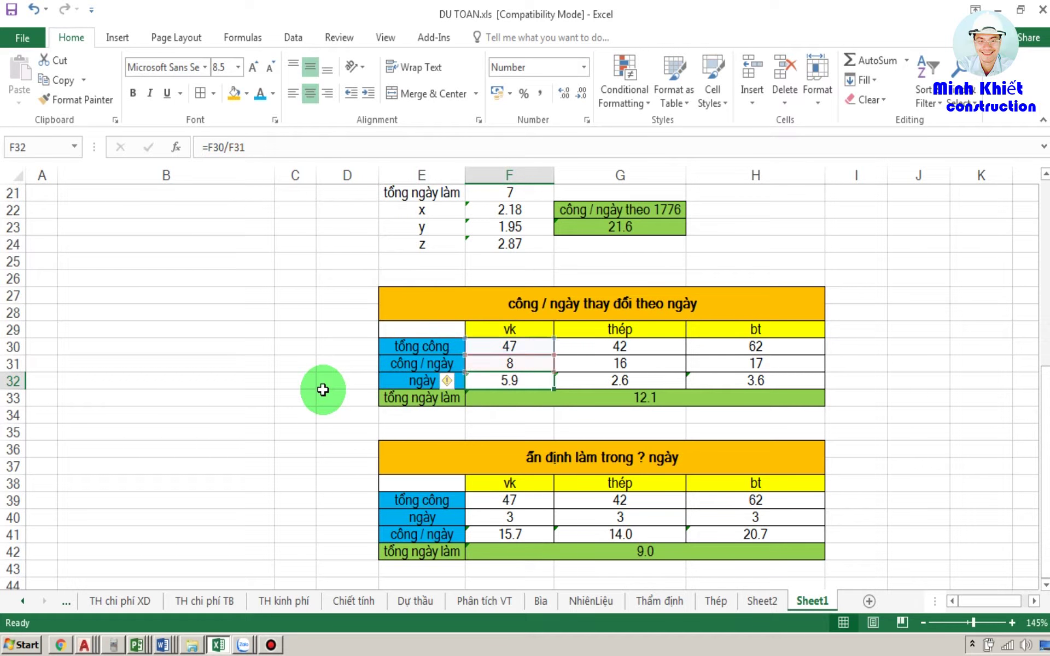
click(322, 390)
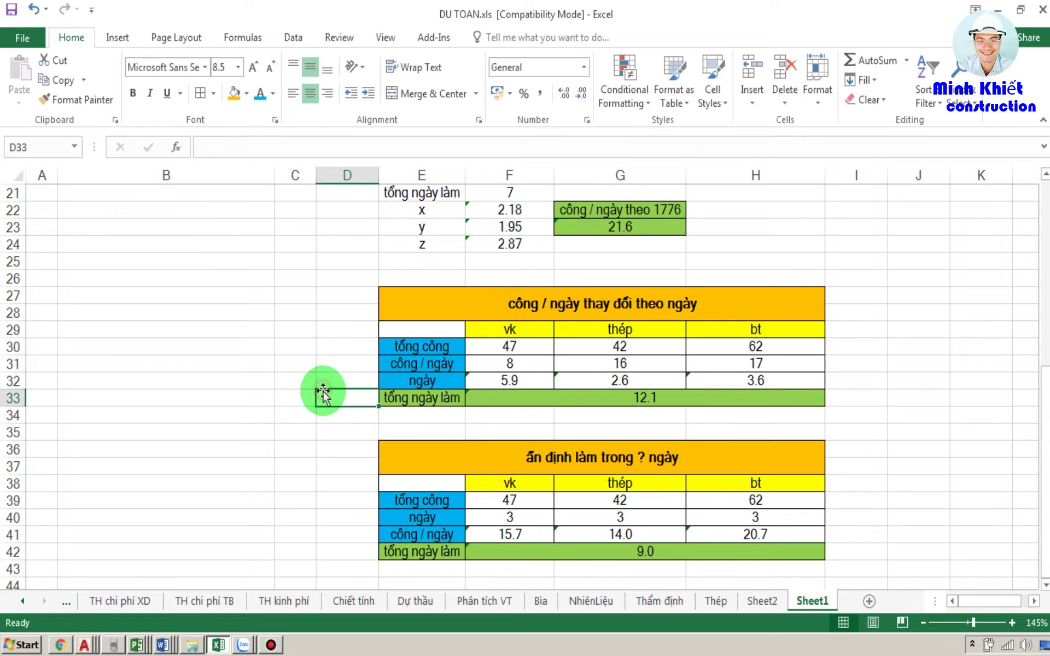
click(218, 412)
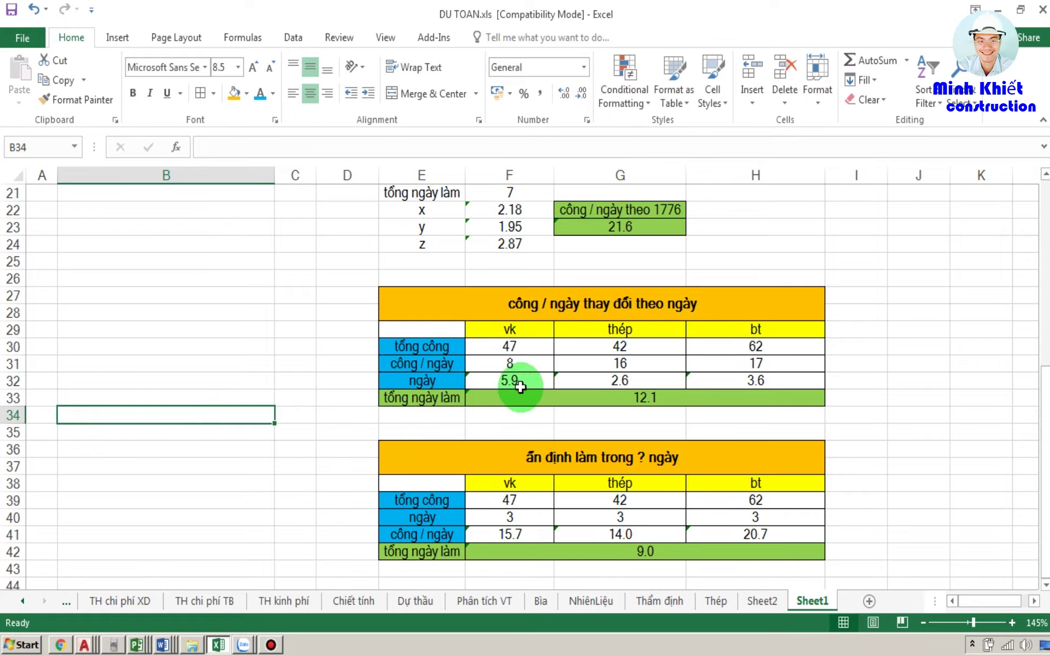
Check the daily labour of vk, thép and bt against the "tổng ngày làm" sum in F33 and its formula.
click(531, 368)
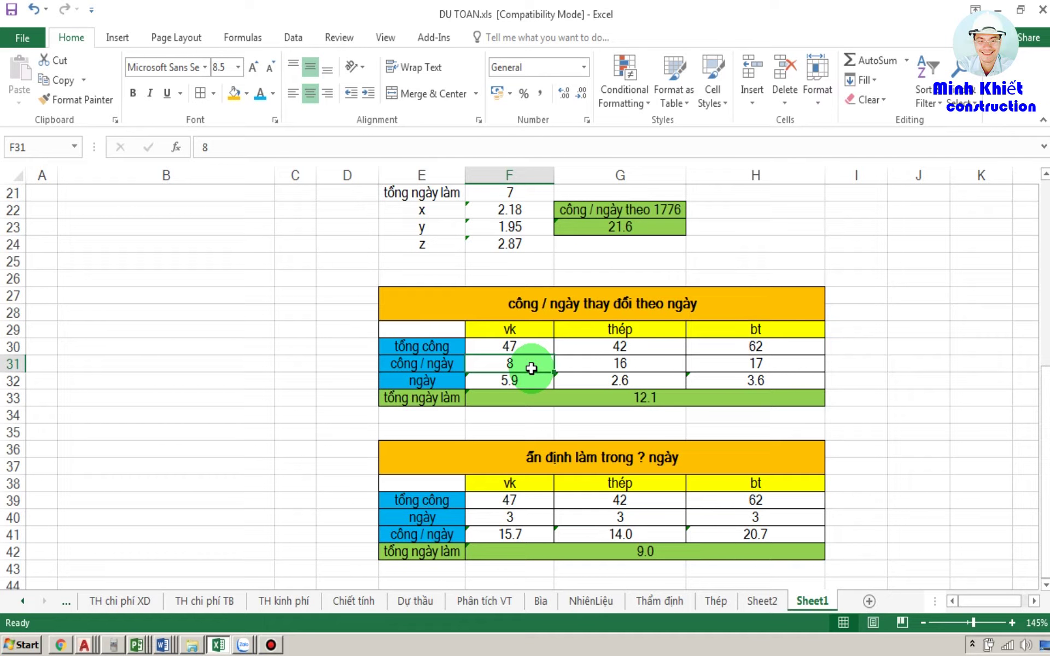
click(587, 367)
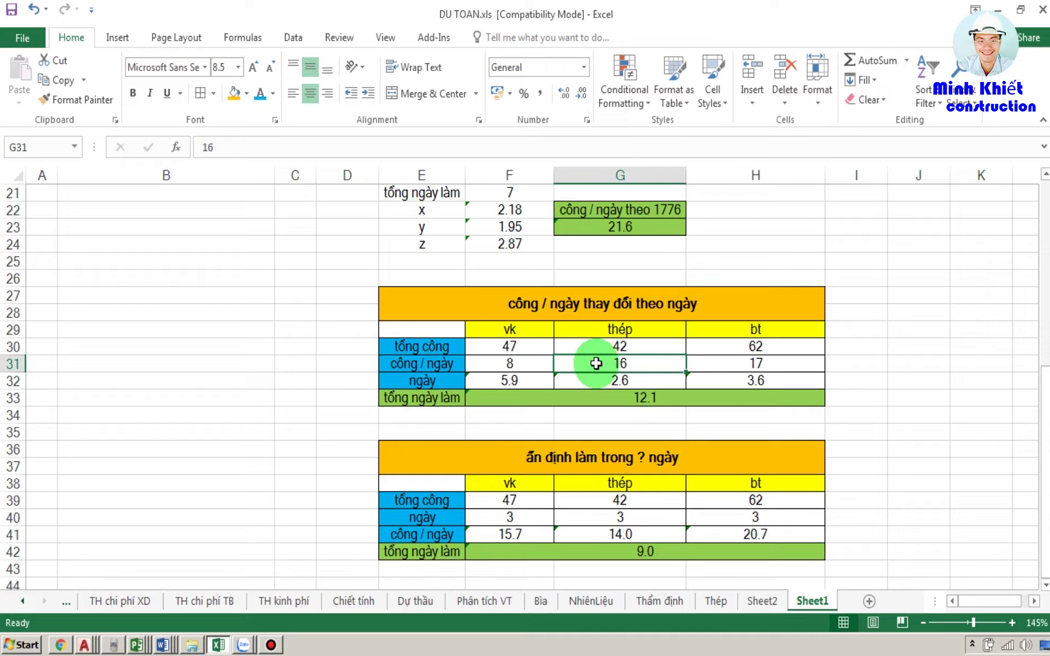
click(733, 365)
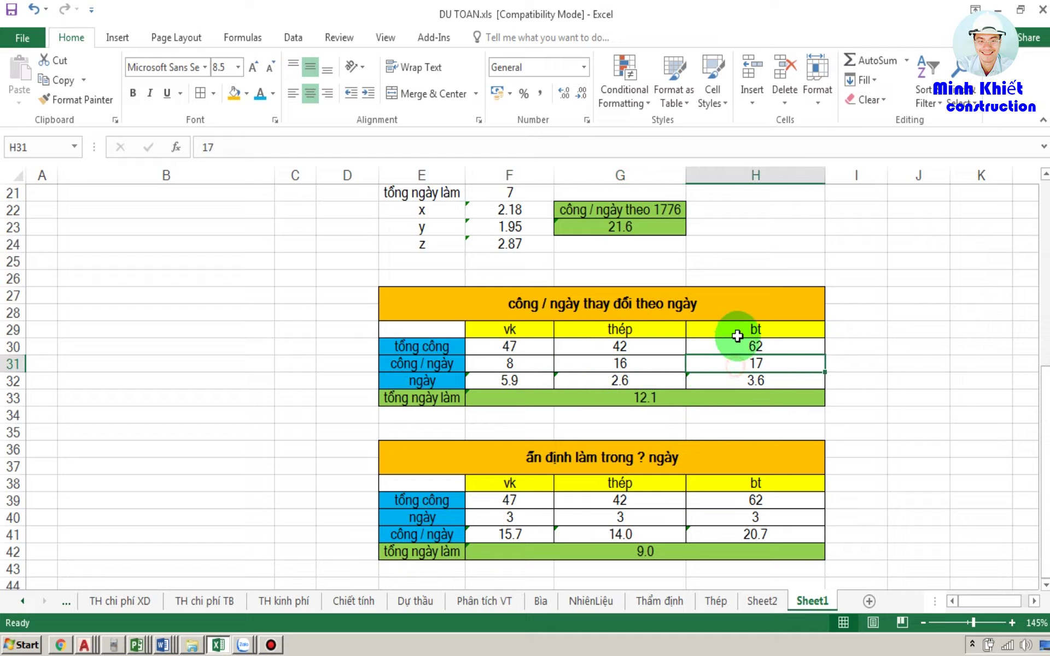
click(738, 336)
click(691, 398)
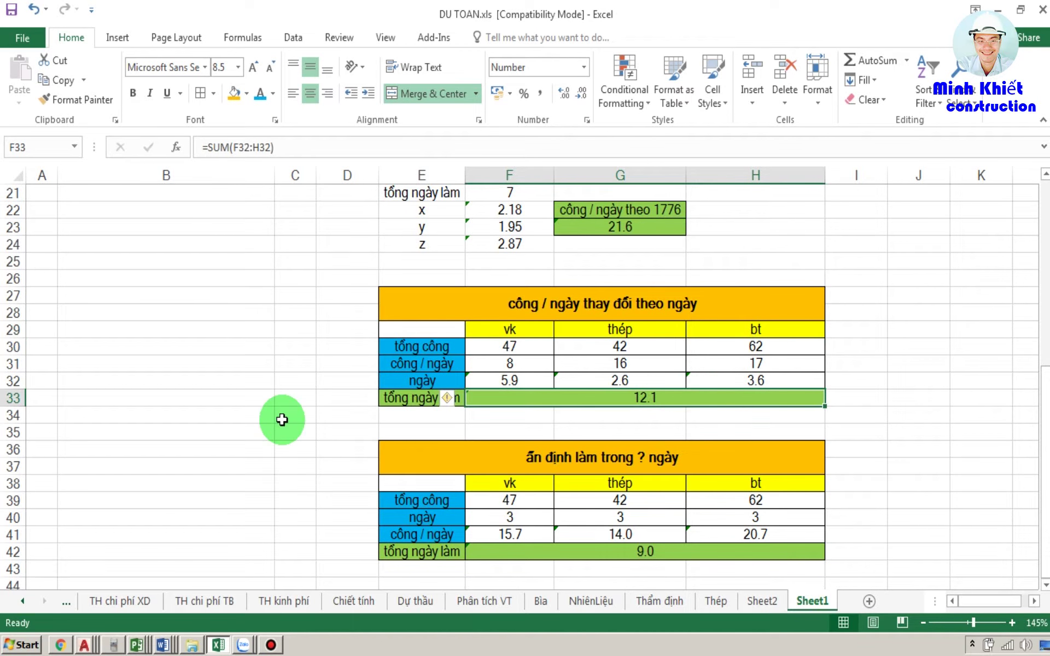
click(247, 418)
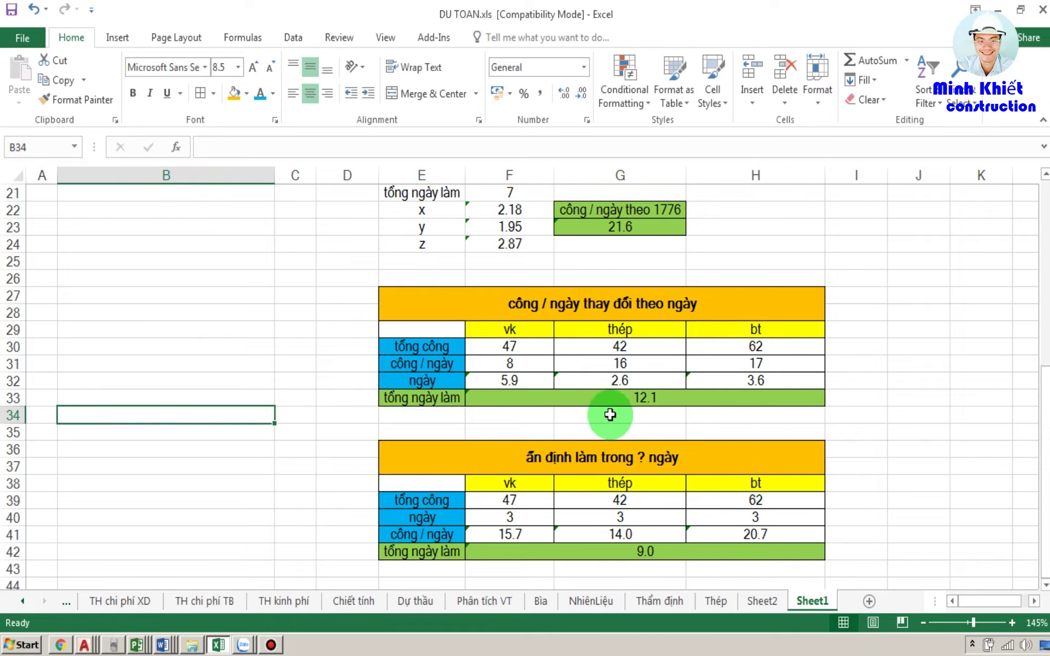
click(642, 383)
click(638, 398)
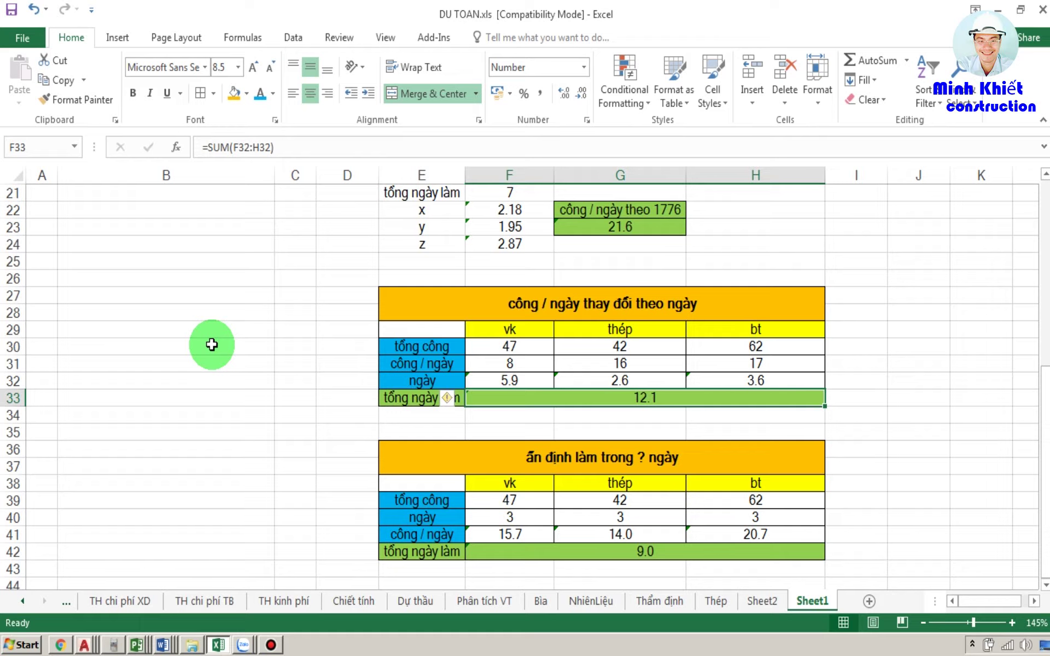
click(215, 384)
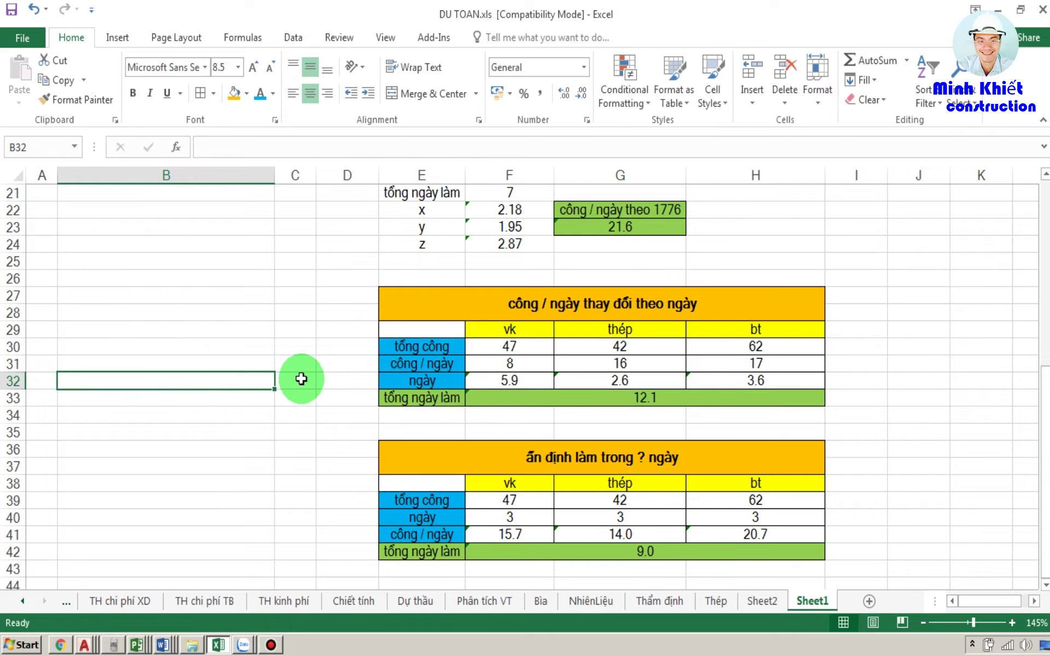
Switch to the Zalo photo viewer, examine the handwritten labour-per-day notes for vk, thép and bt, and return to the Excel sheet.
scroll(308, 371, down, 2)
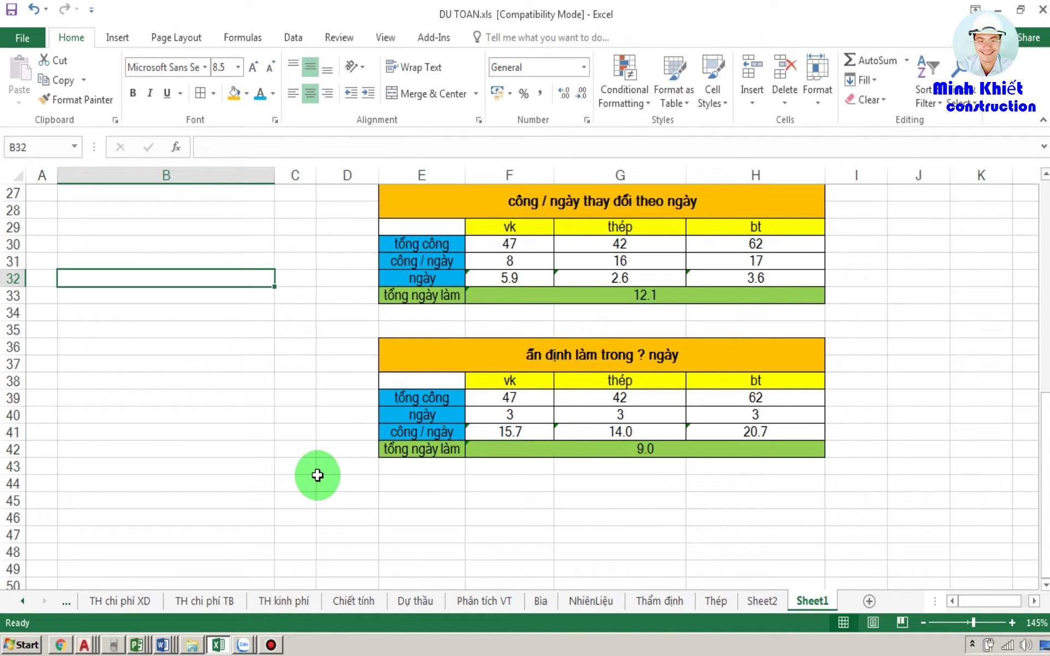
click(243, 646)
click(255, 619)
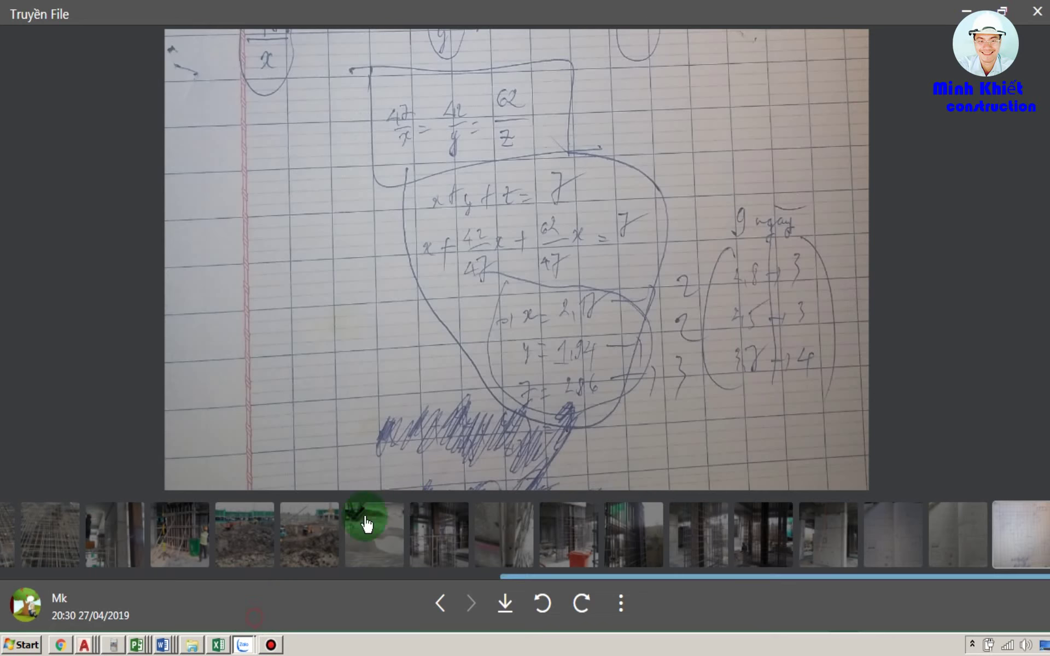
drag(396, 301, 459, 424)
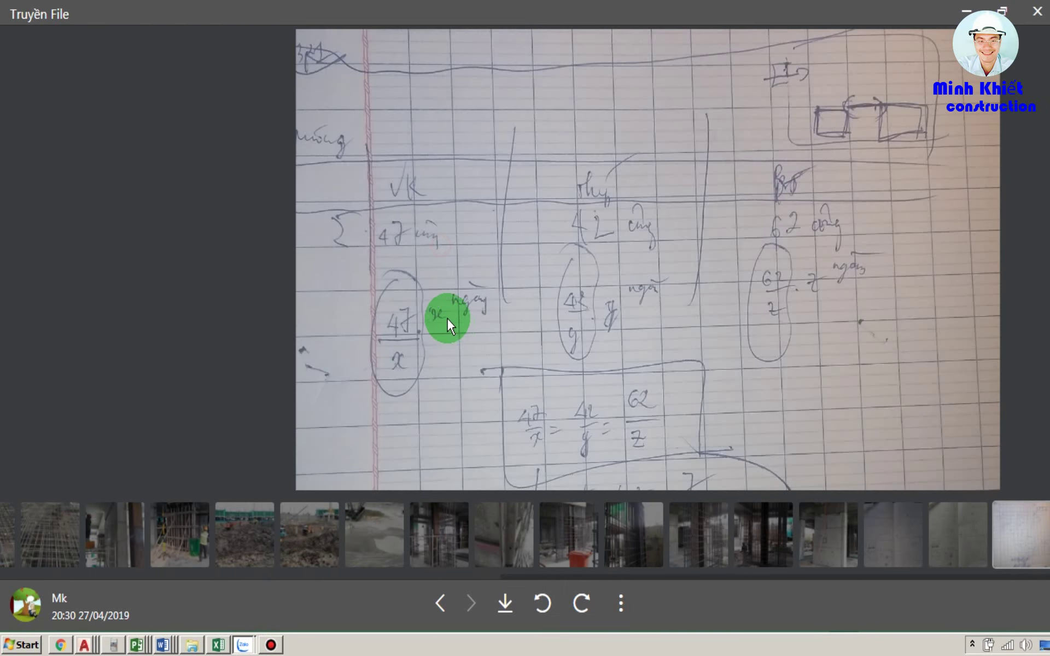
scroll(447, 318, up, 2)
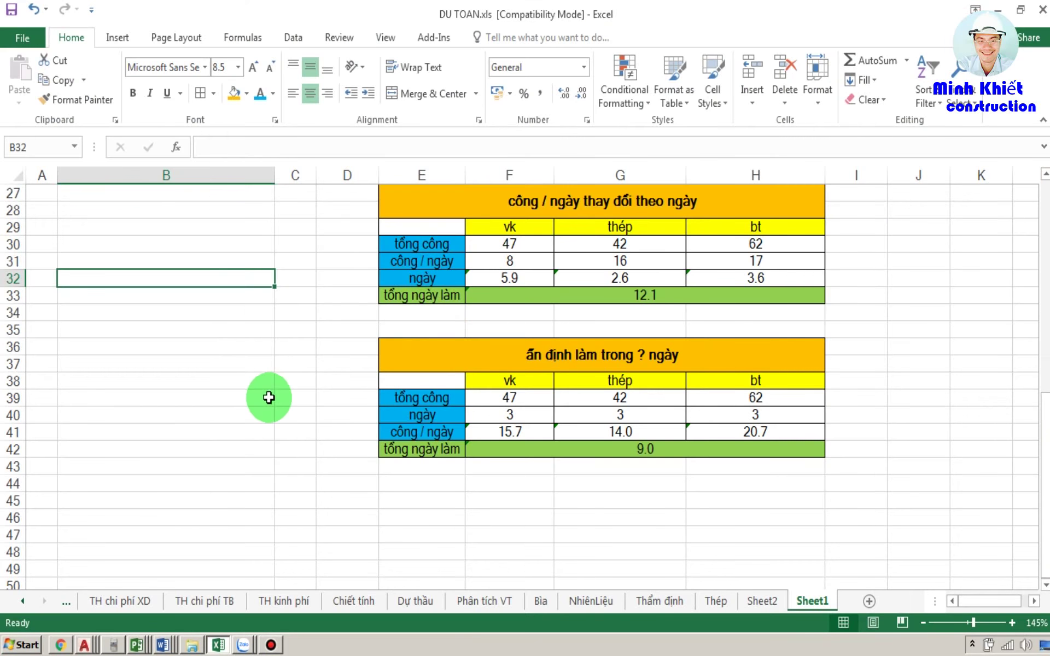
click(252, 378)
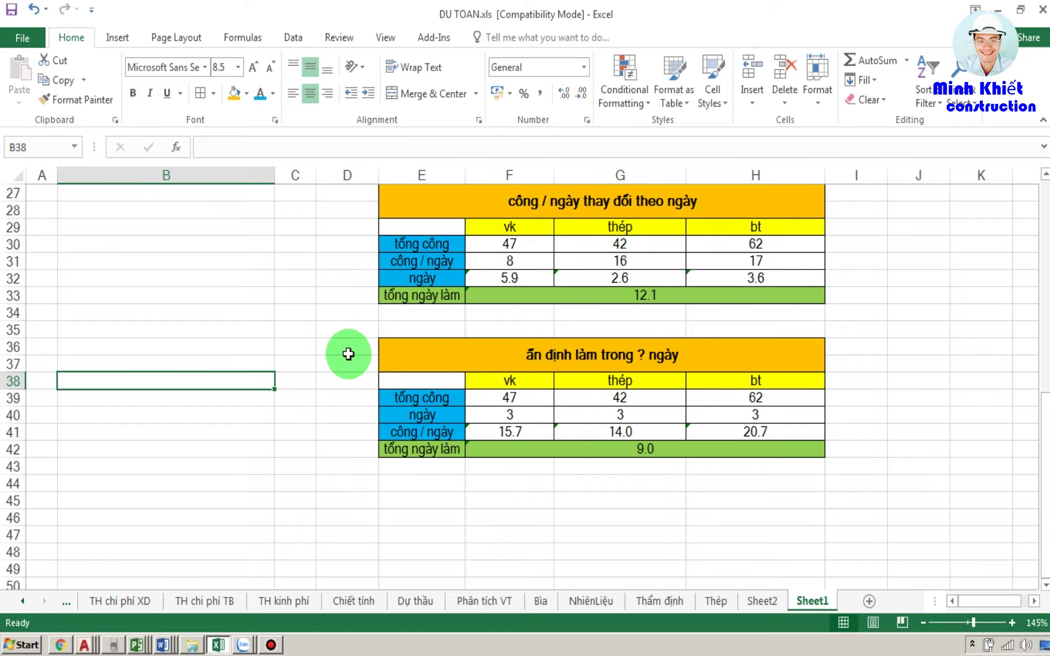
click(253, 644)
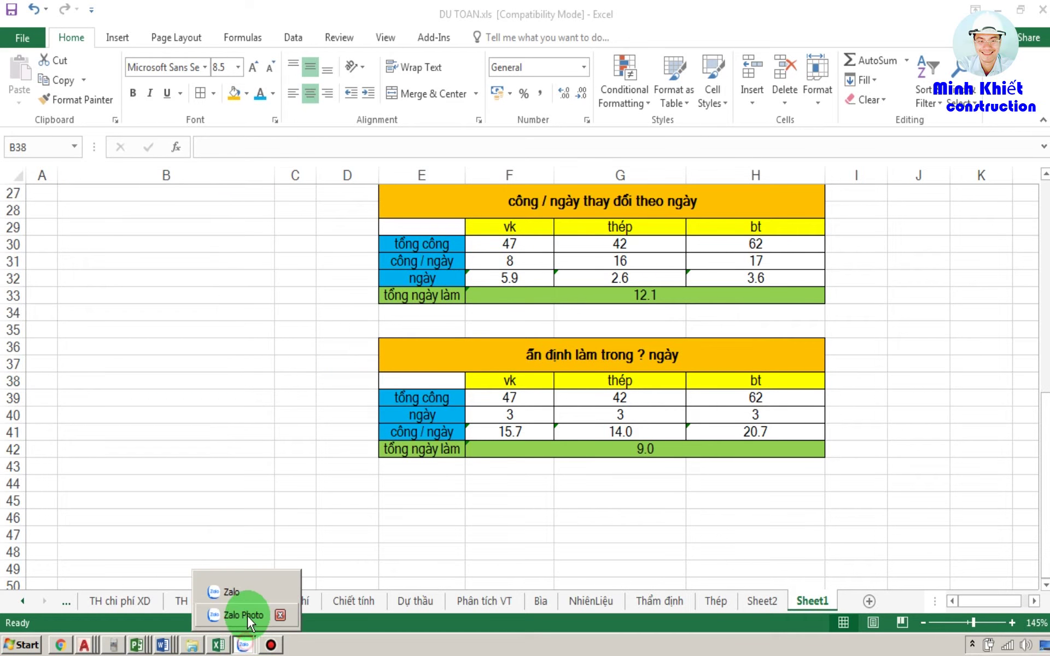
click(247, 618)
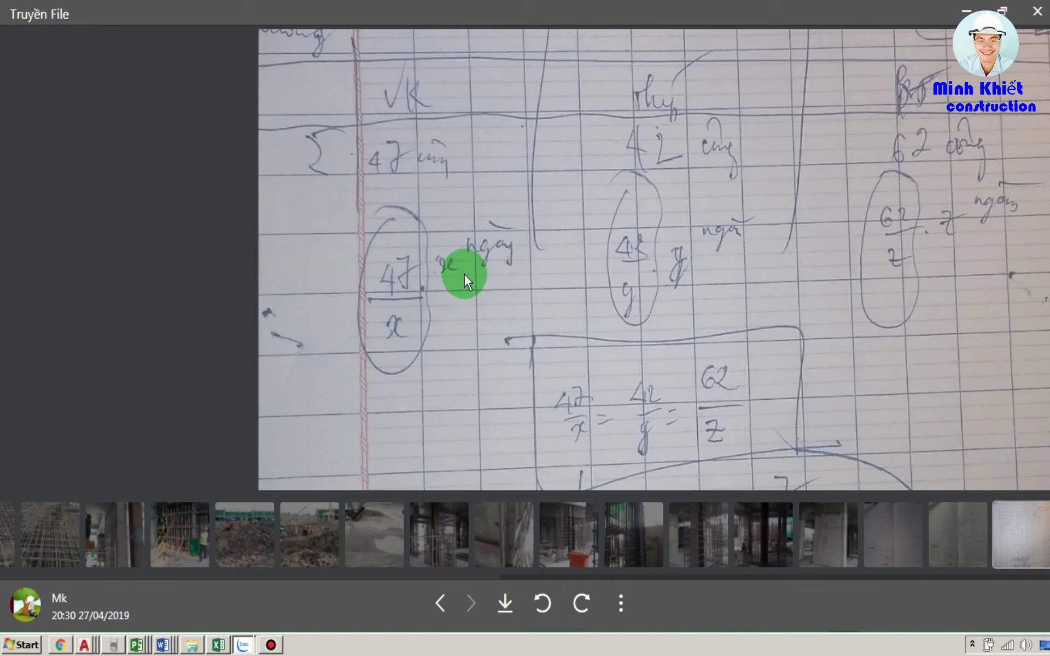
click(966, 11)
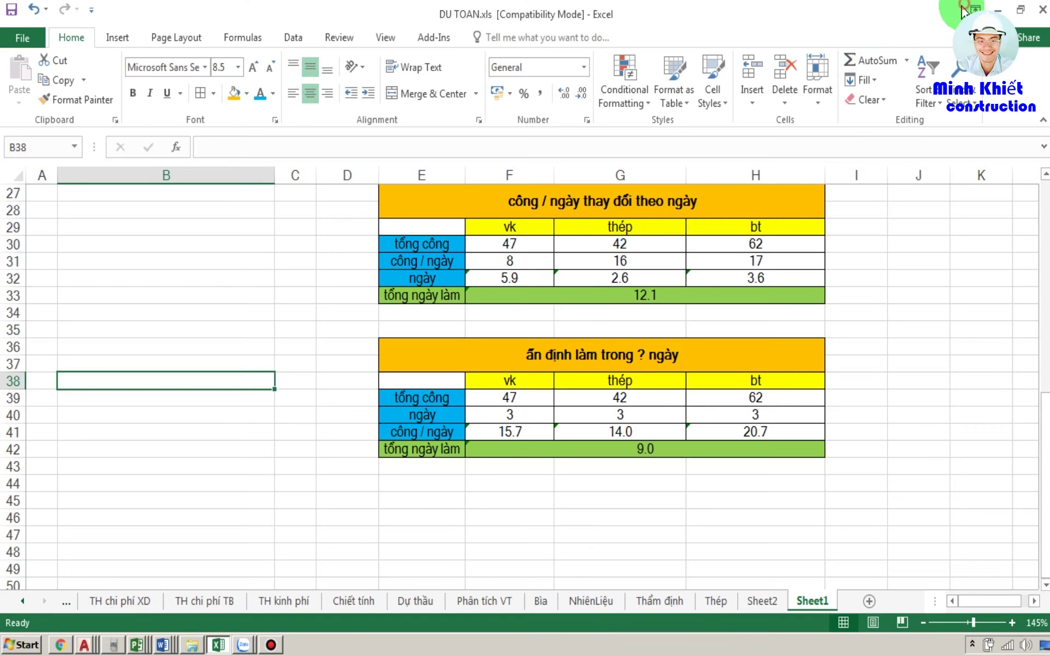
Review the title, the "tổng công" row and the "ngày" row of the "ấn định làm trong ? ngày" table.
click(570, 343)
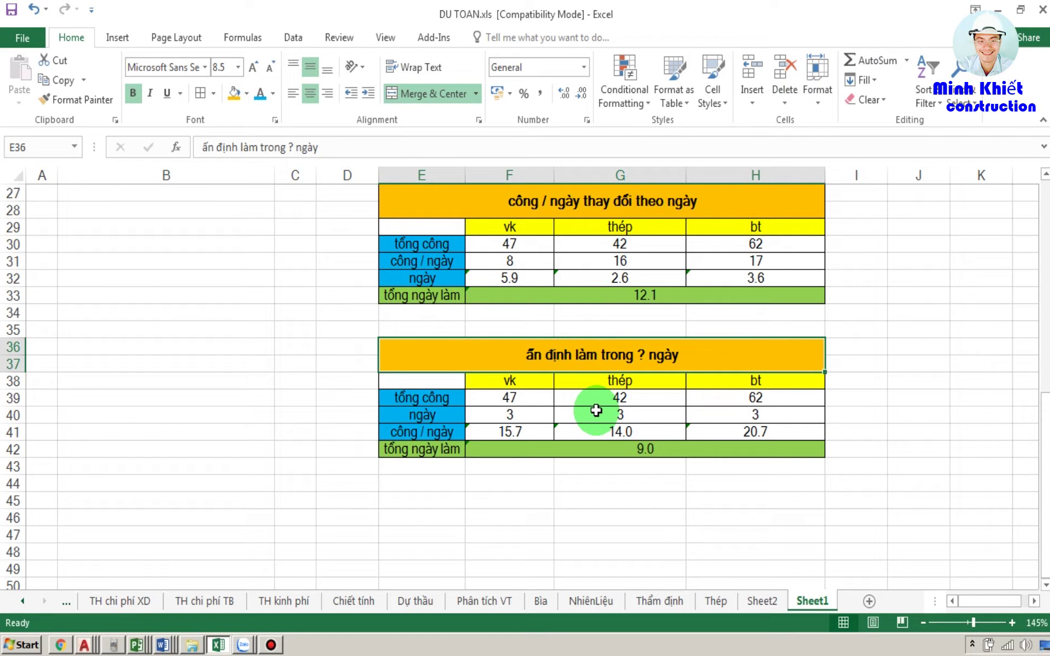
click(511, 498)
click(445, 396)
drag(446, 396, 733, 399)
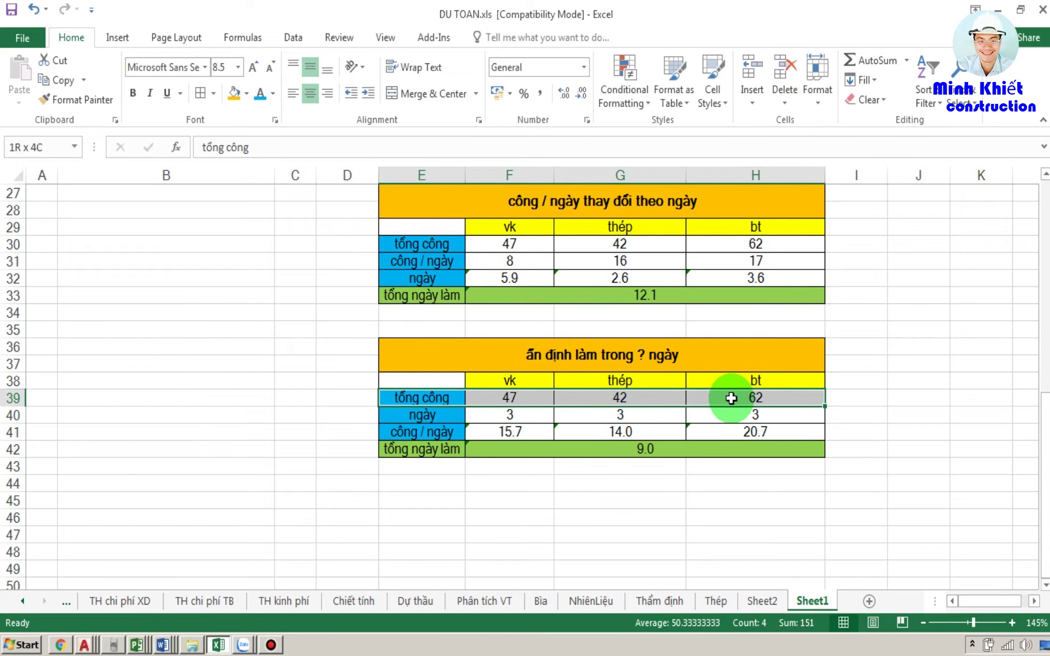
click(446, 419)
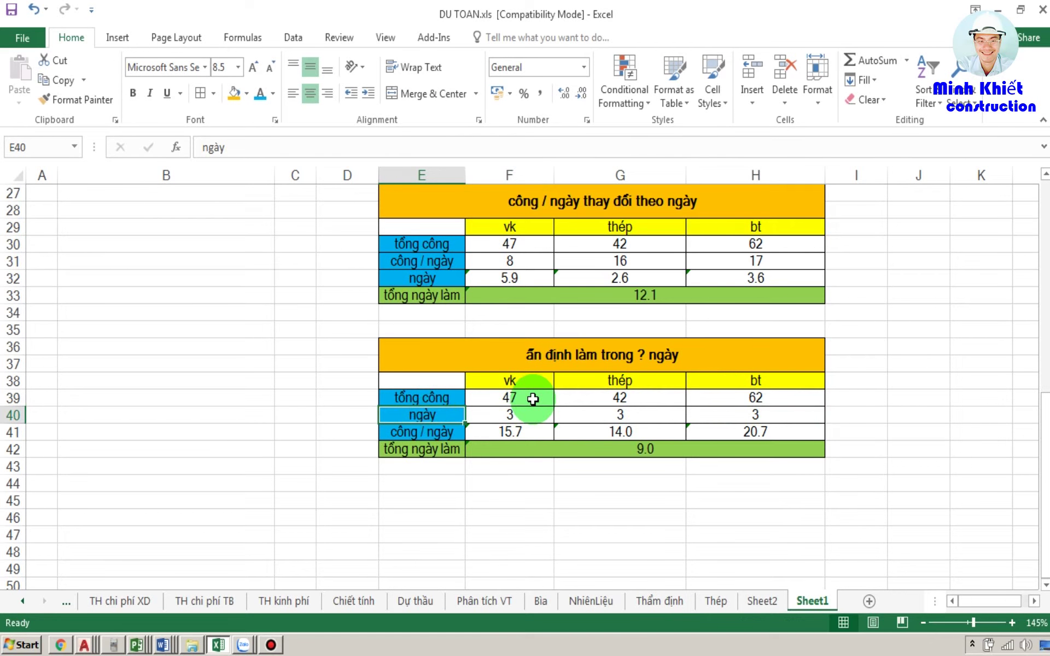
Set the vk duration in the "ấn định làm trong ? ngày" table to 2 days.
click(528, 379)
click(527, 399)
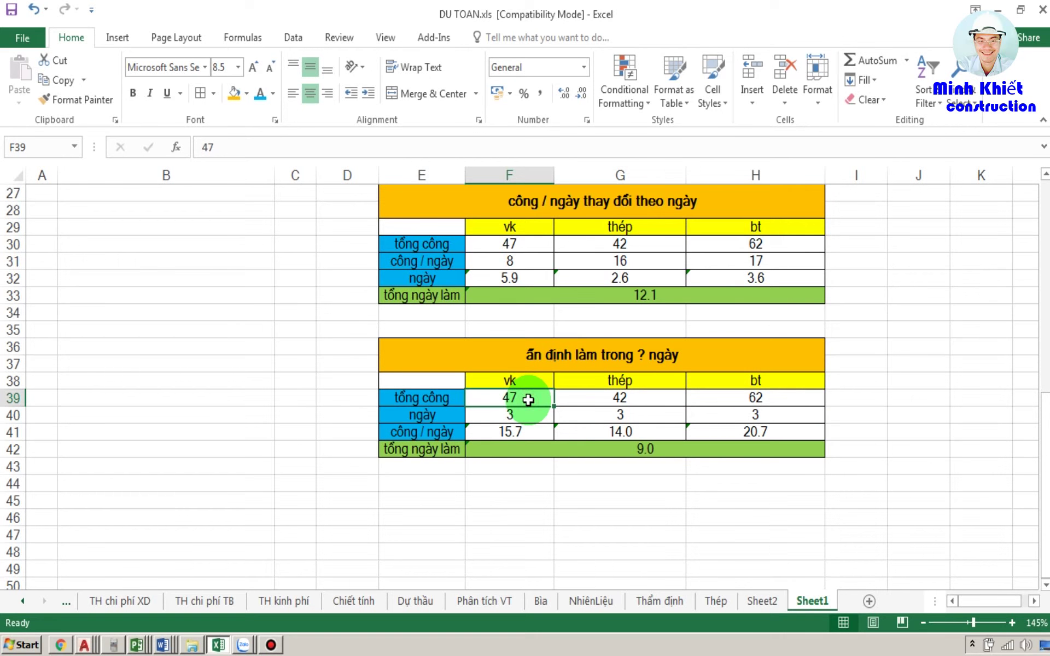
click(526, 417)
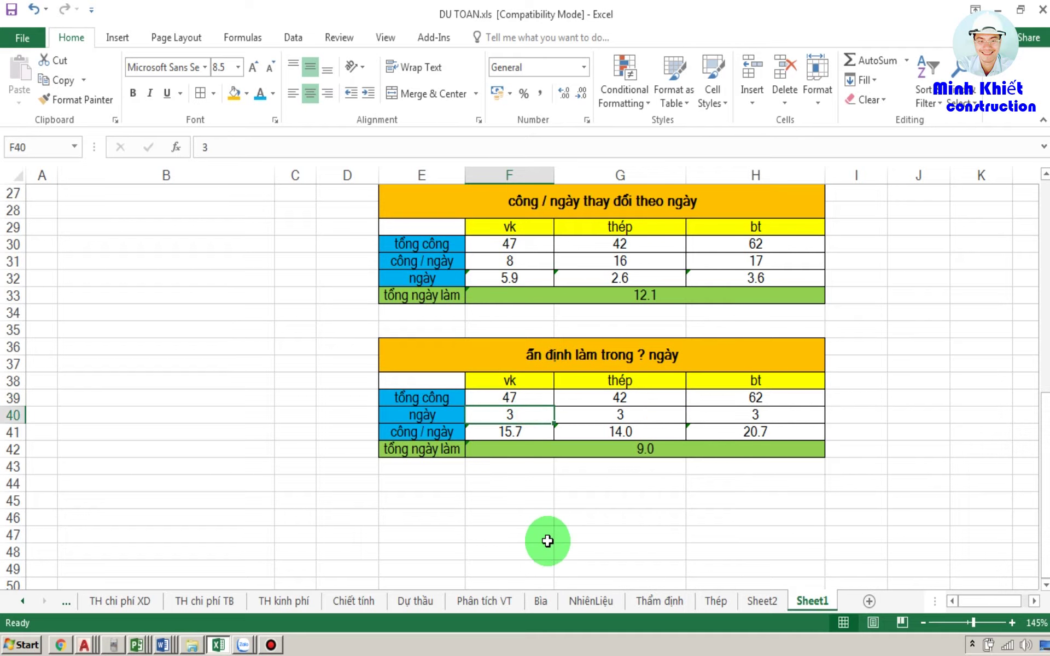
text(2)
key(Return)
Set the thép duration in the fixed-duration table to 4 days.
key(Right)
key(Up)
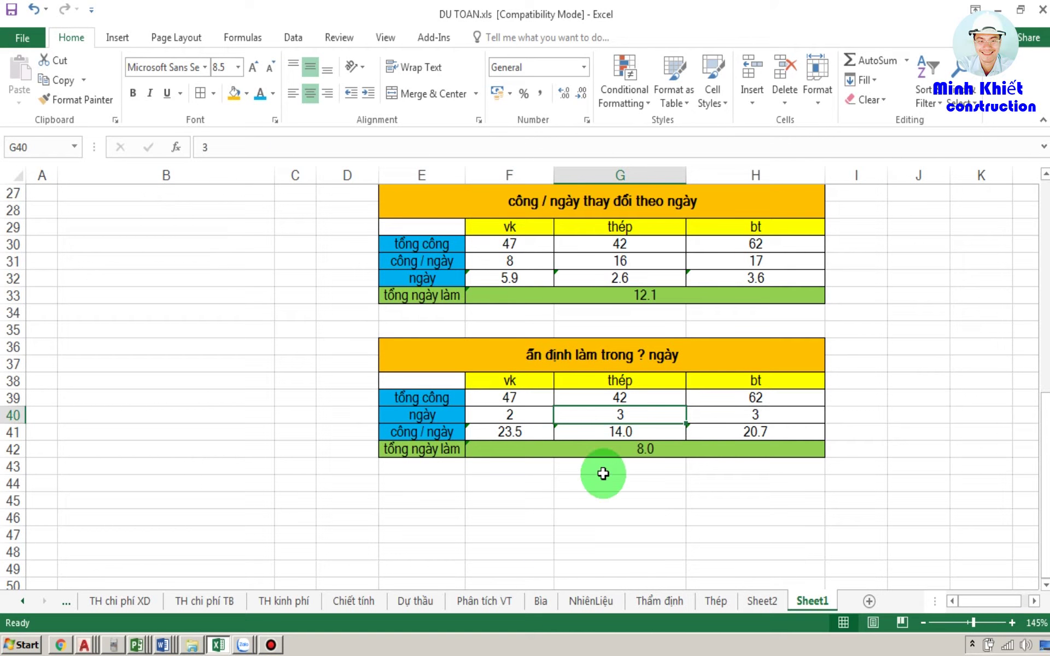
click(643, 401)
click(637, 413)
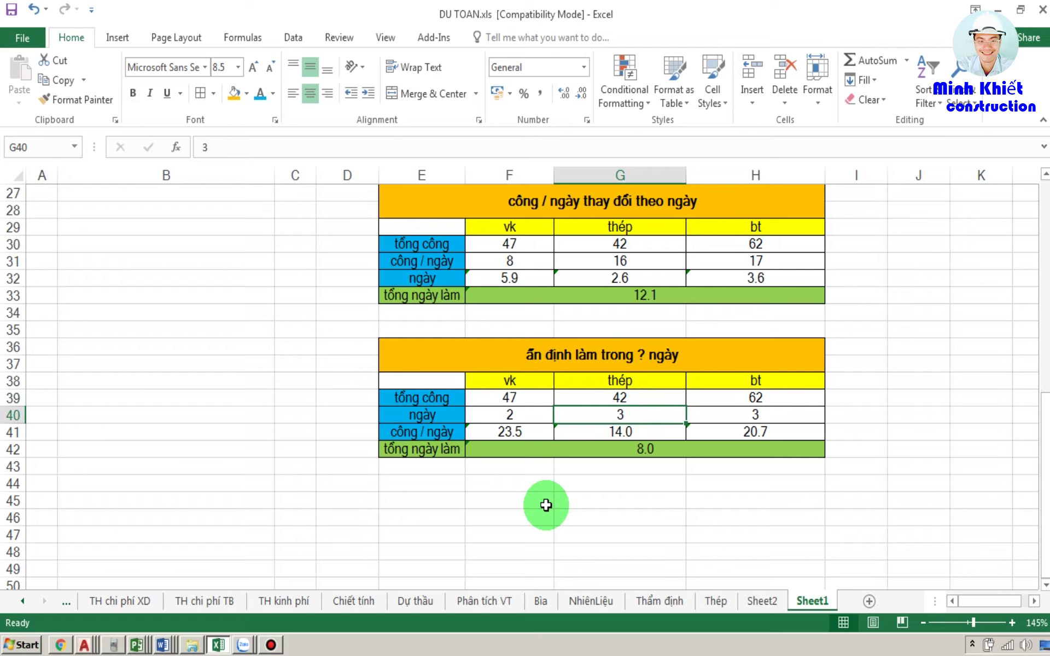
text(4)
key(Return)
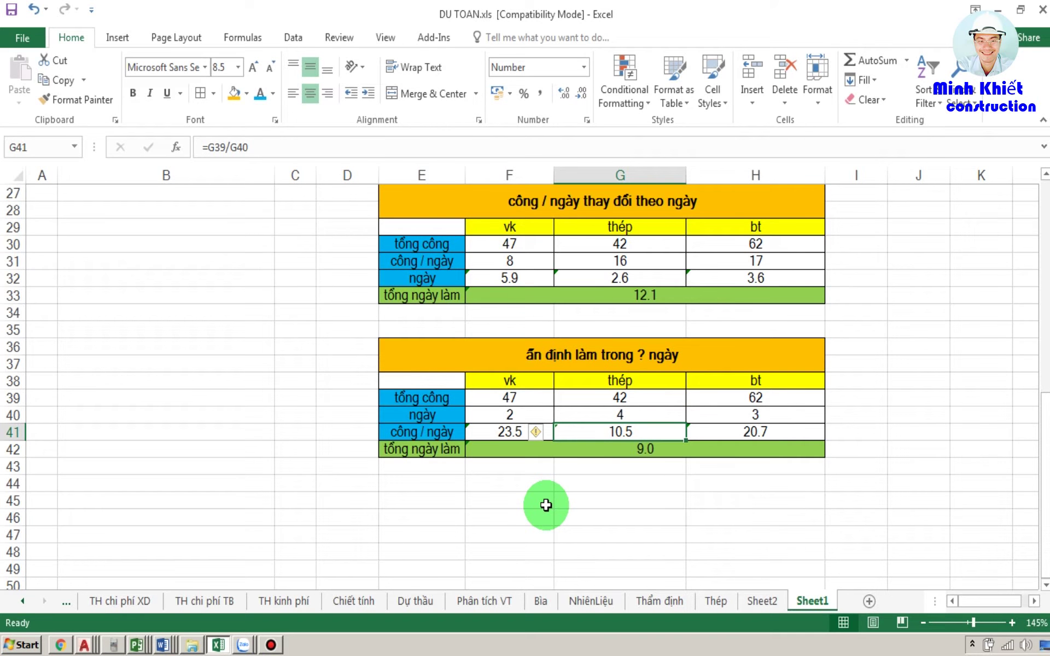
click(546, 506)
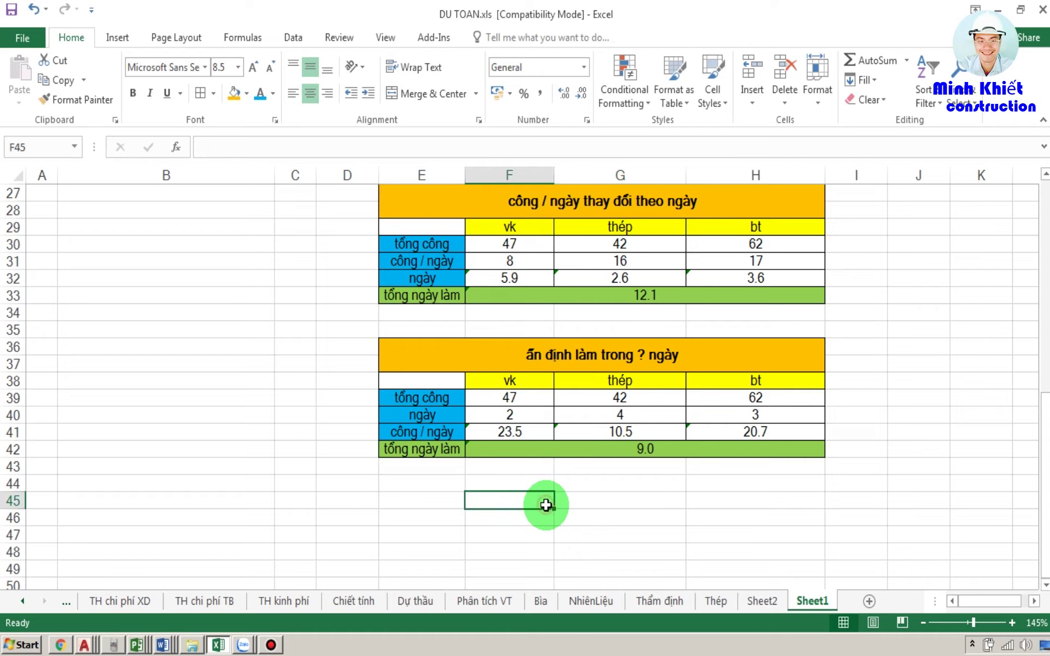
Set the bt duration in the fixed-duration table to 1 day.
click(703, 414)
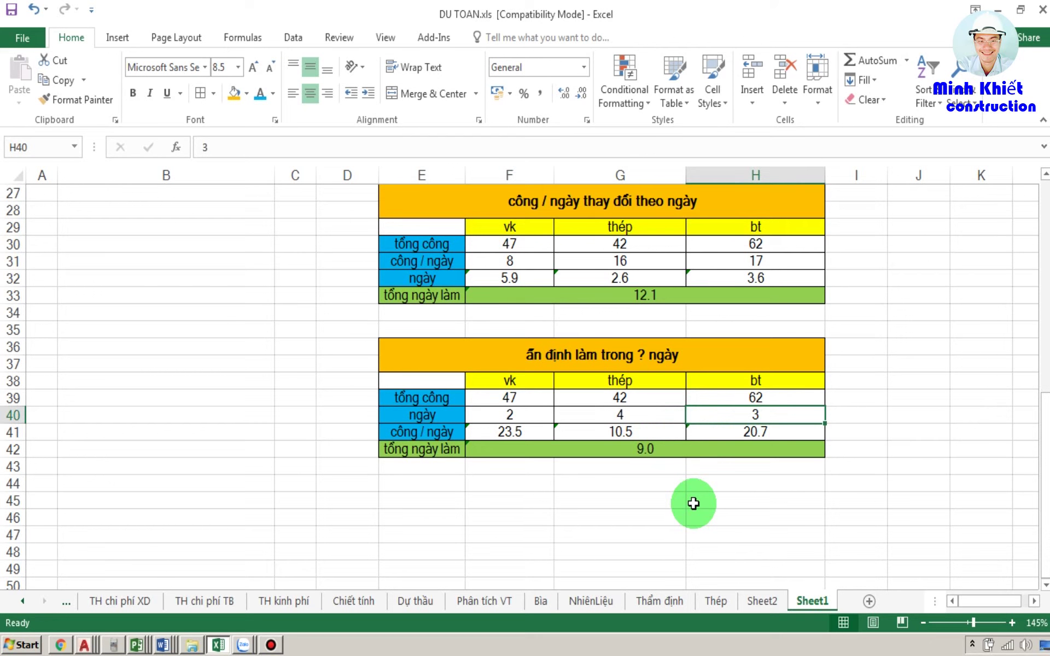
click(747, 397)
click(753, 419)
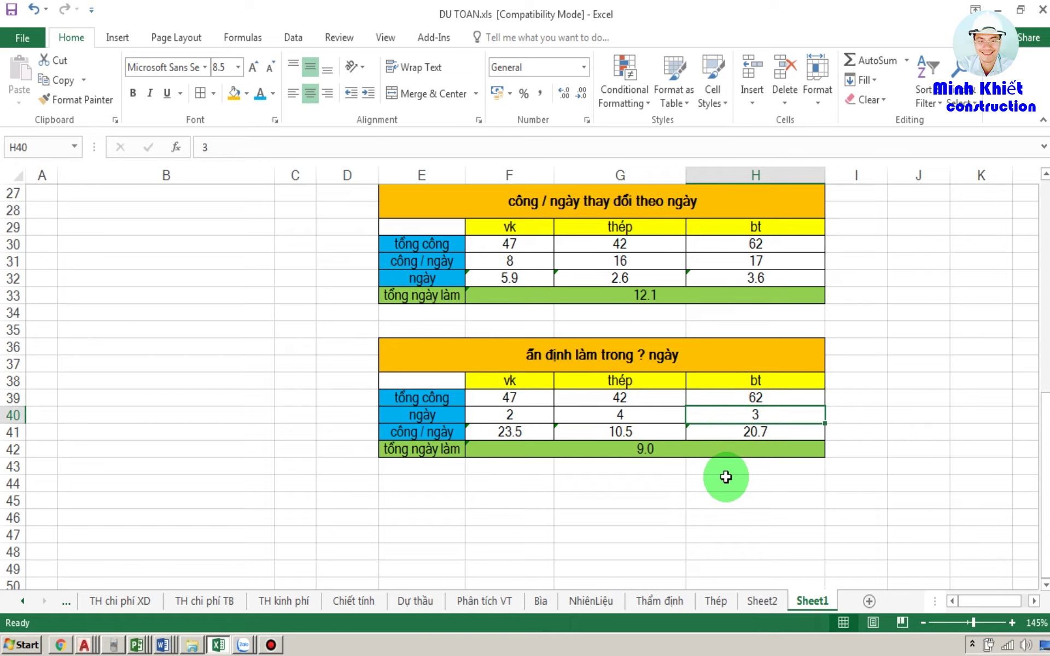
text(1)
key(Return)
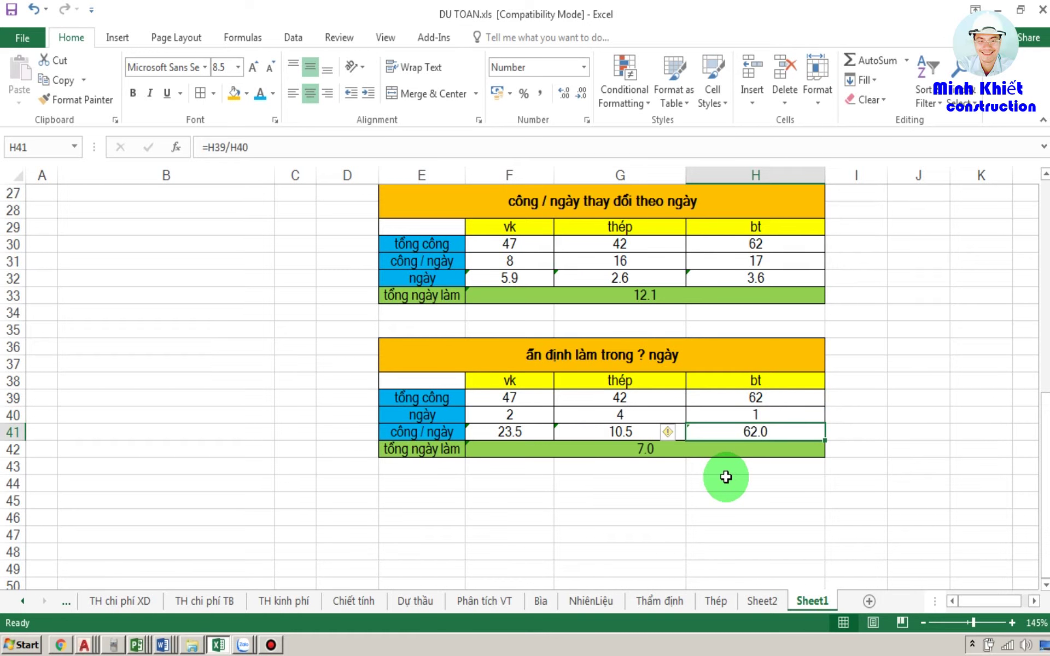
click(627, 528)
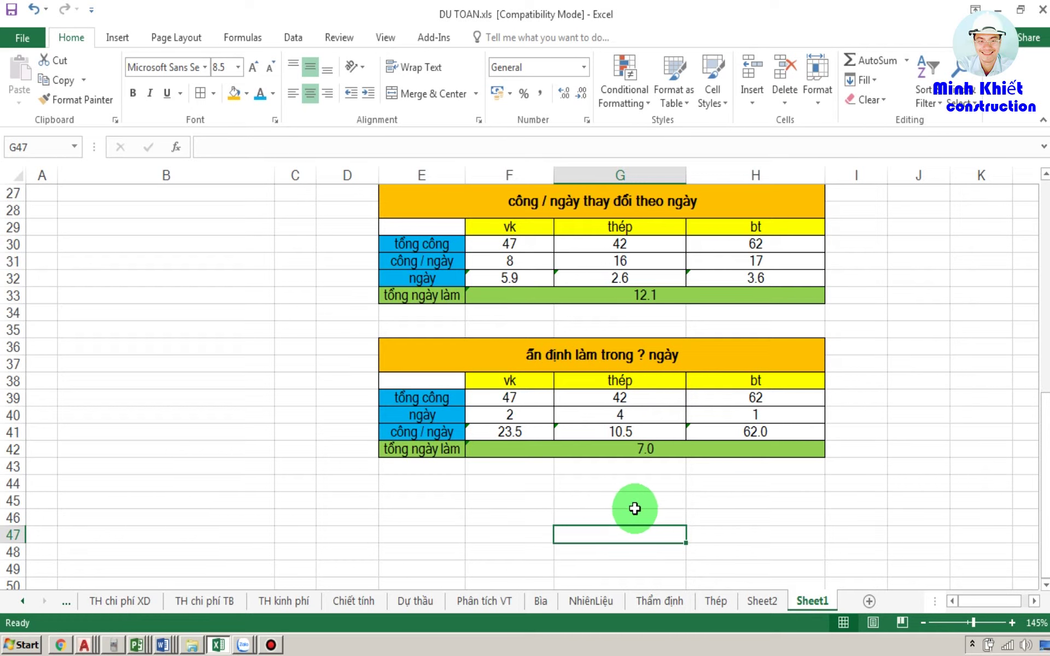
Check the "tổng ngày làm" total in F42 and the formula behind it.
click(655, 450)
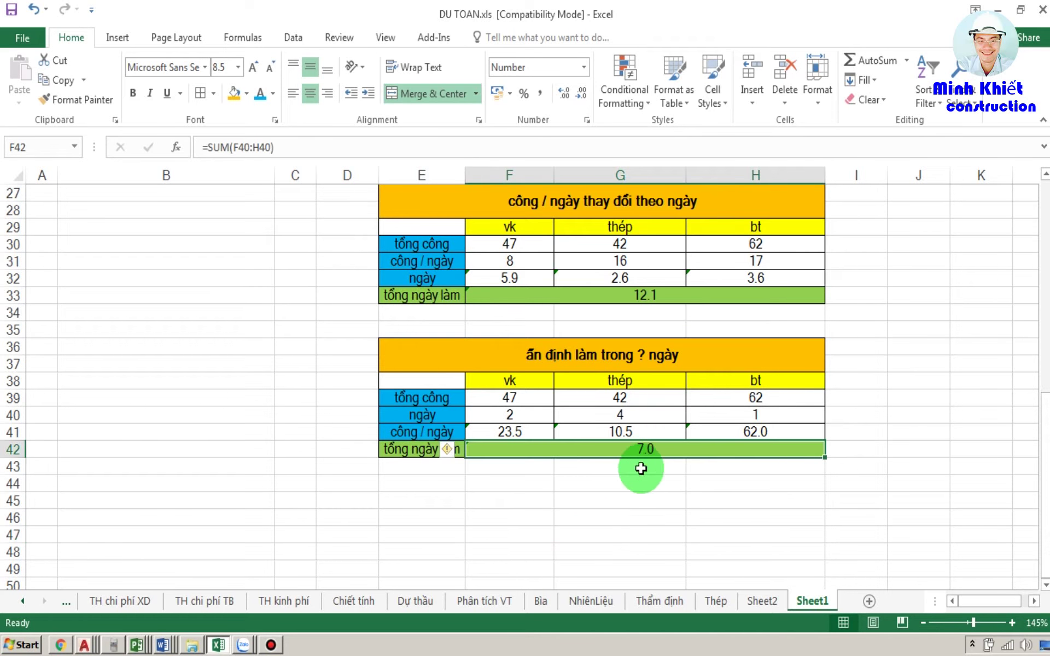
click(624, 488)
click(612, 518)
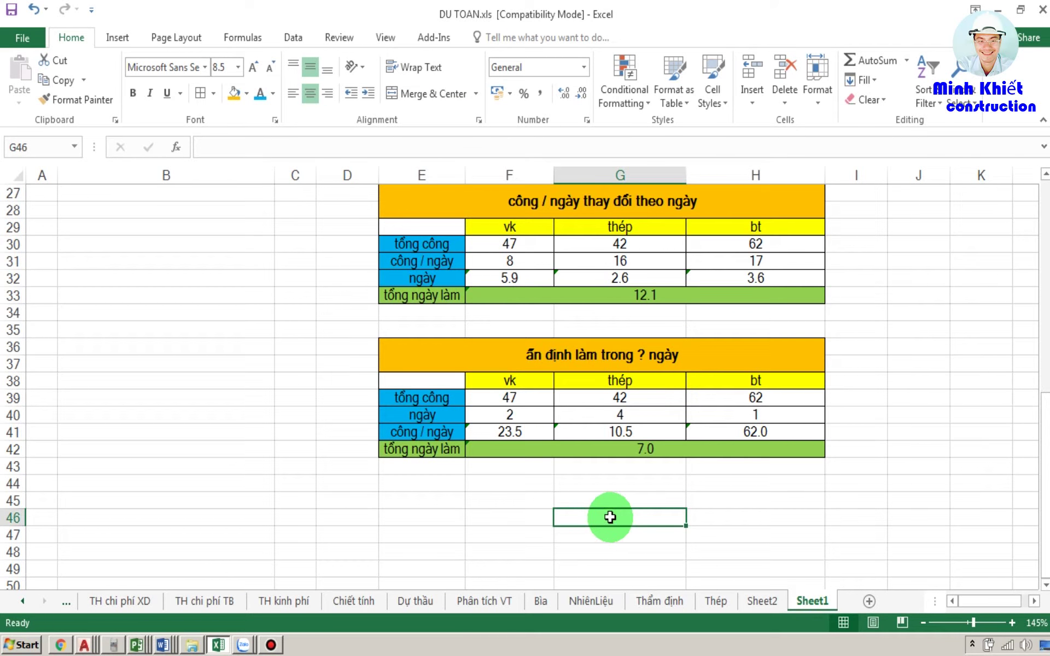
Compare the fixed durations of vk, thép and bt in row 40 with their daily labour formulas in row 41.
click(534, 415)
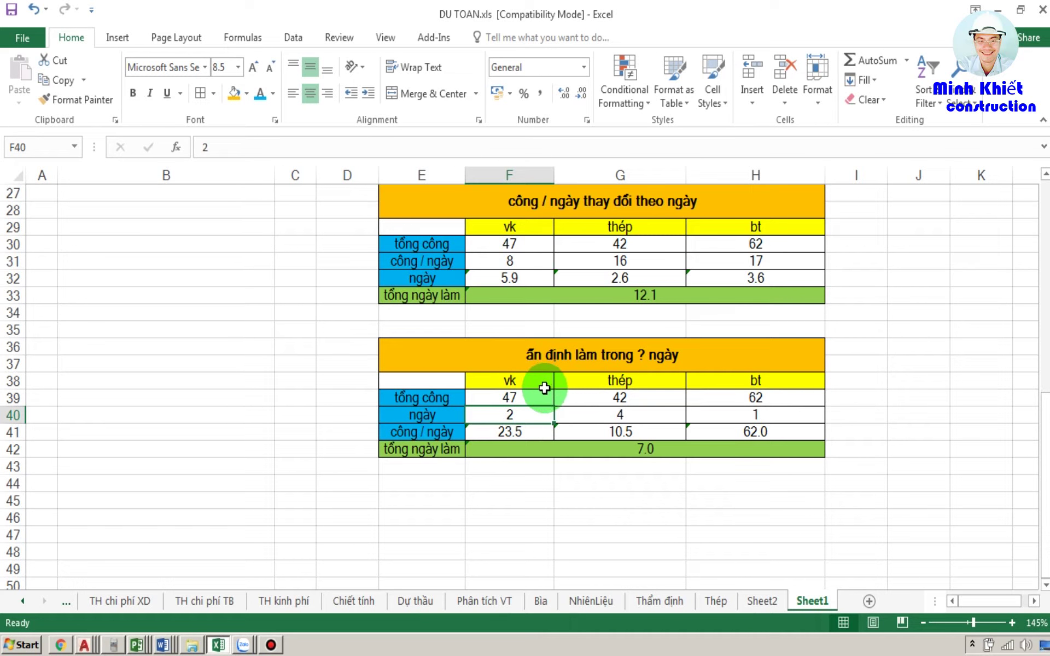
click(534, 434)
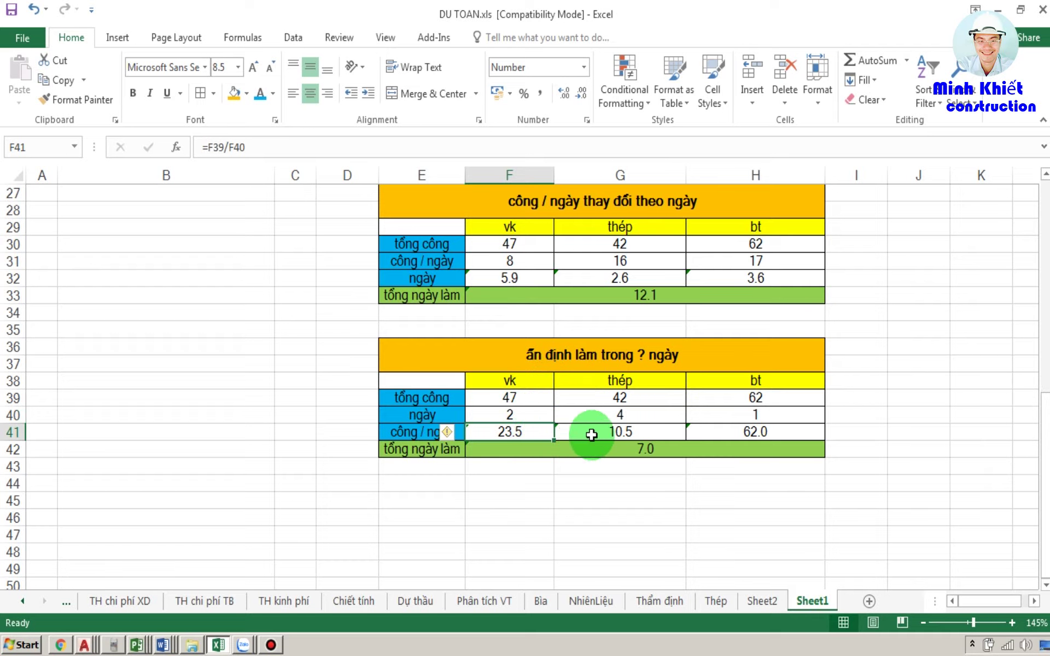
click(646, 416)
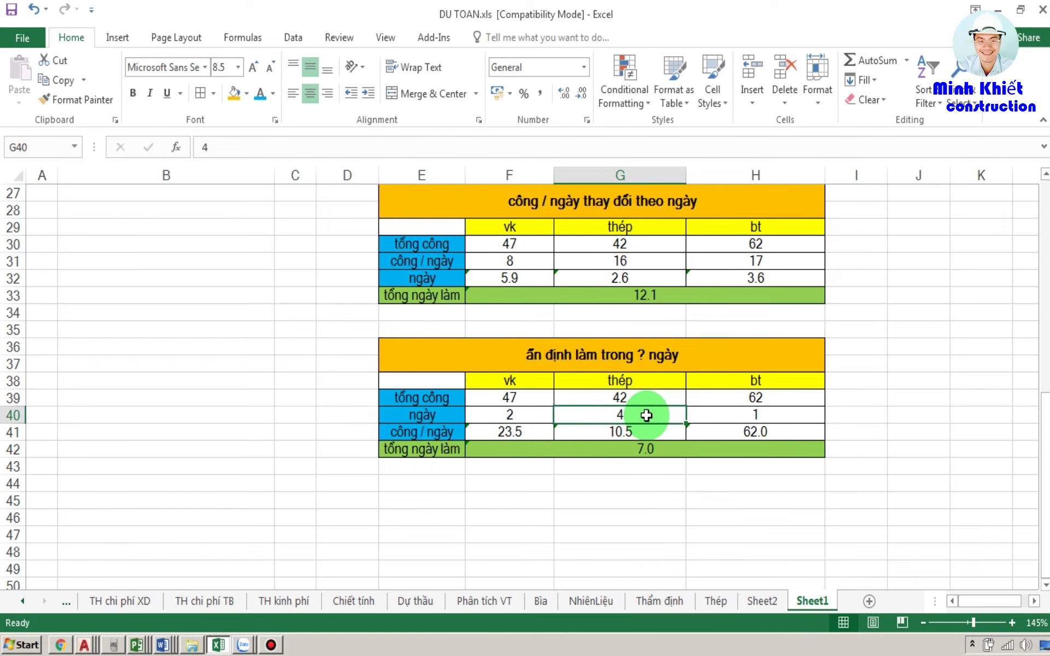
click(647, 382)
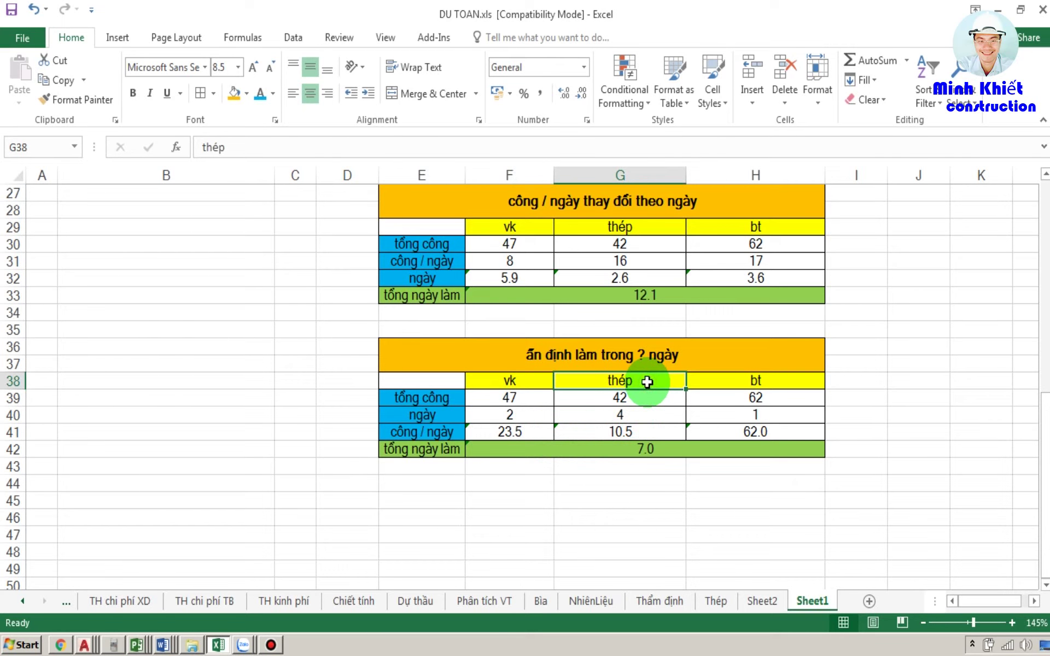
click(636, 432)
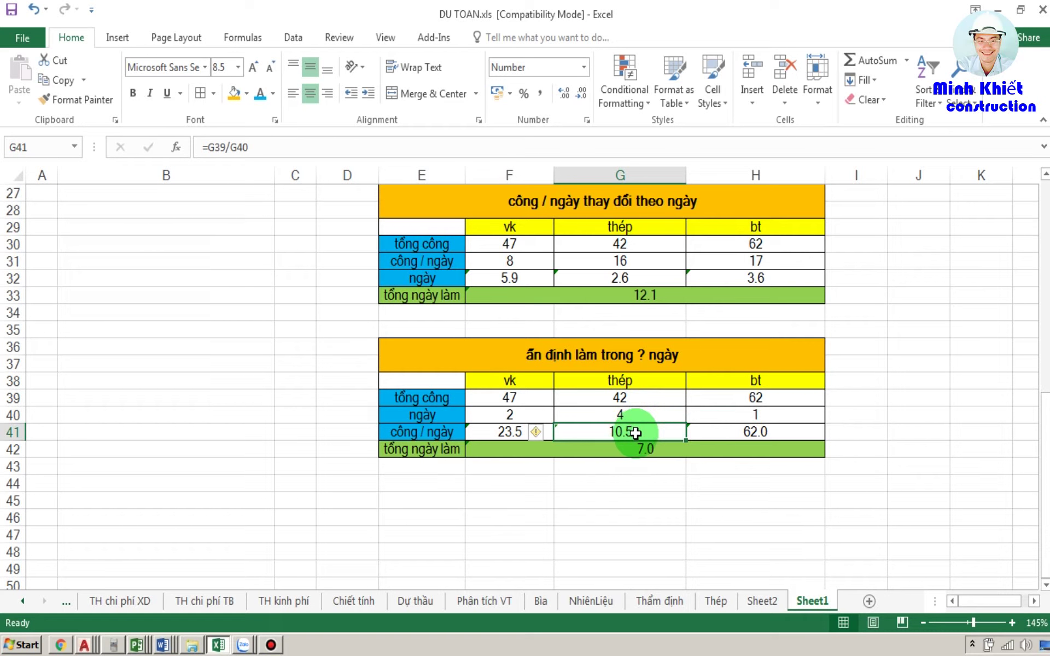
click(793, 428)
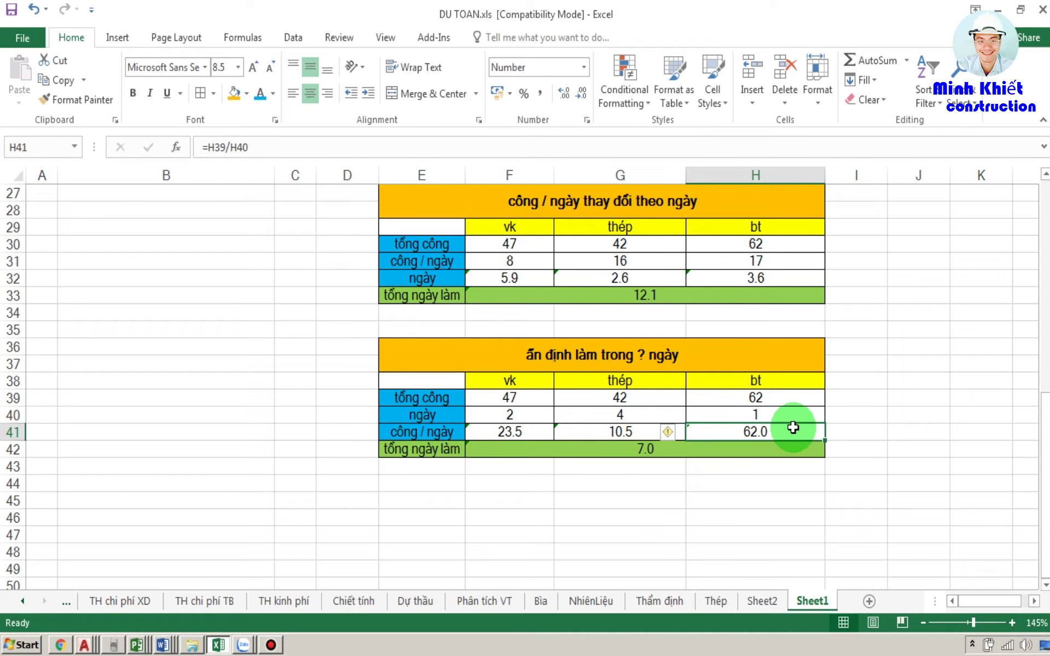
click(788, 411)
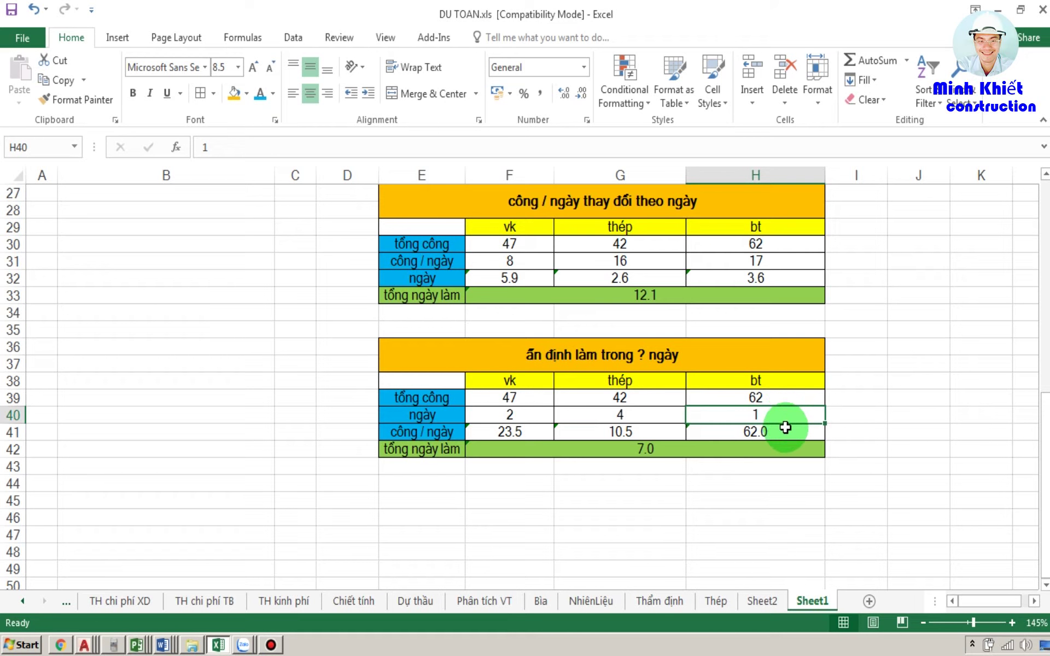
click(788, 429)
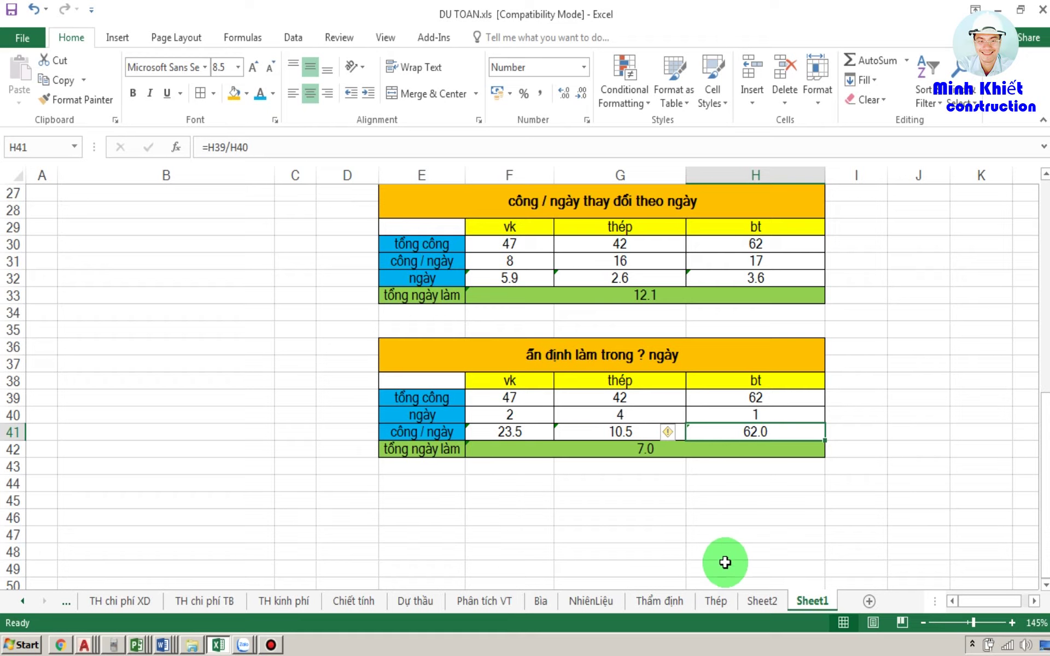
click(165, 431)
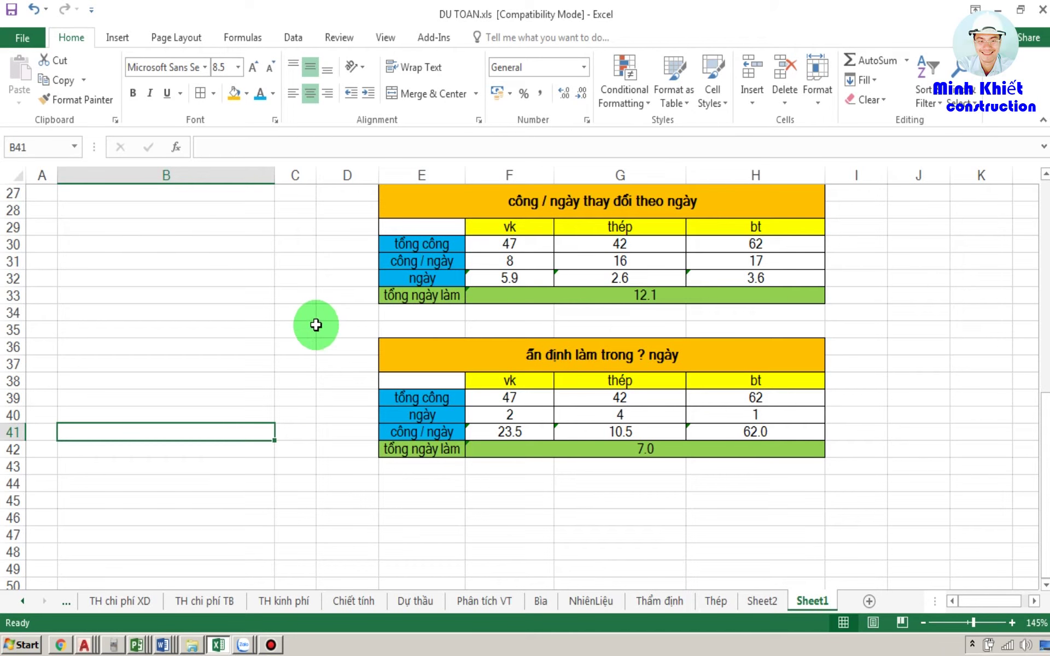
scroll(316, 325, up, 3)
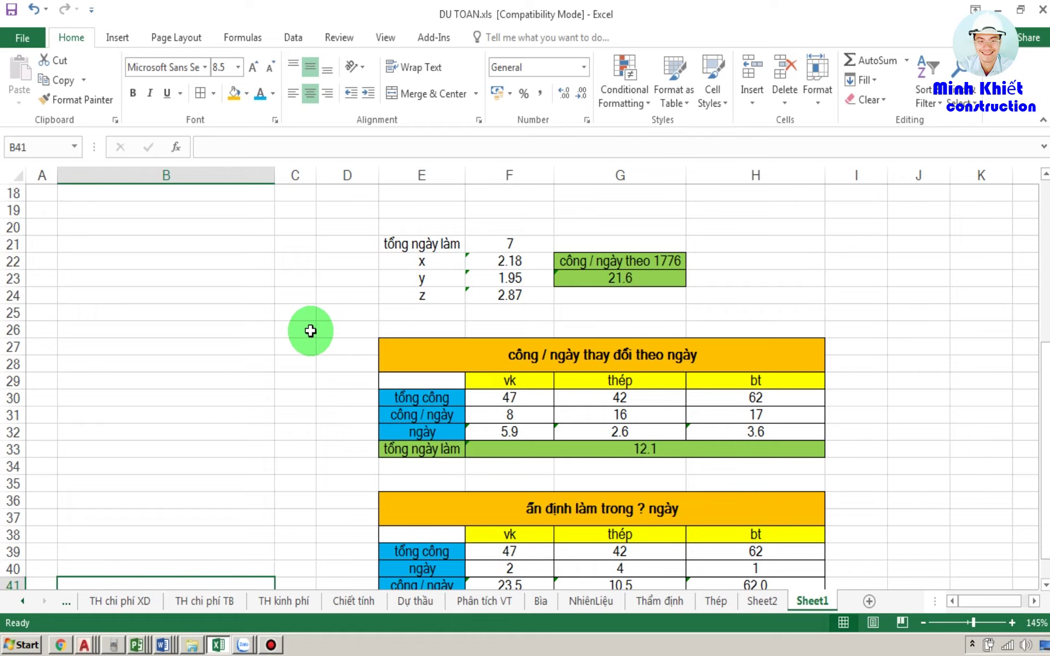
click(271, 645)
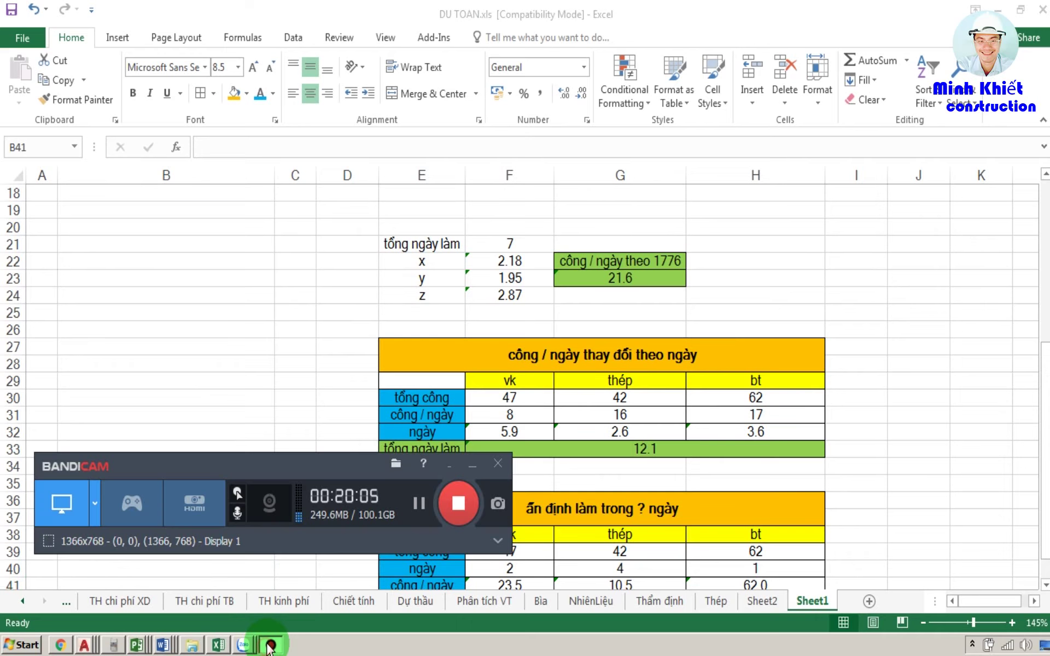
click(252, 337)
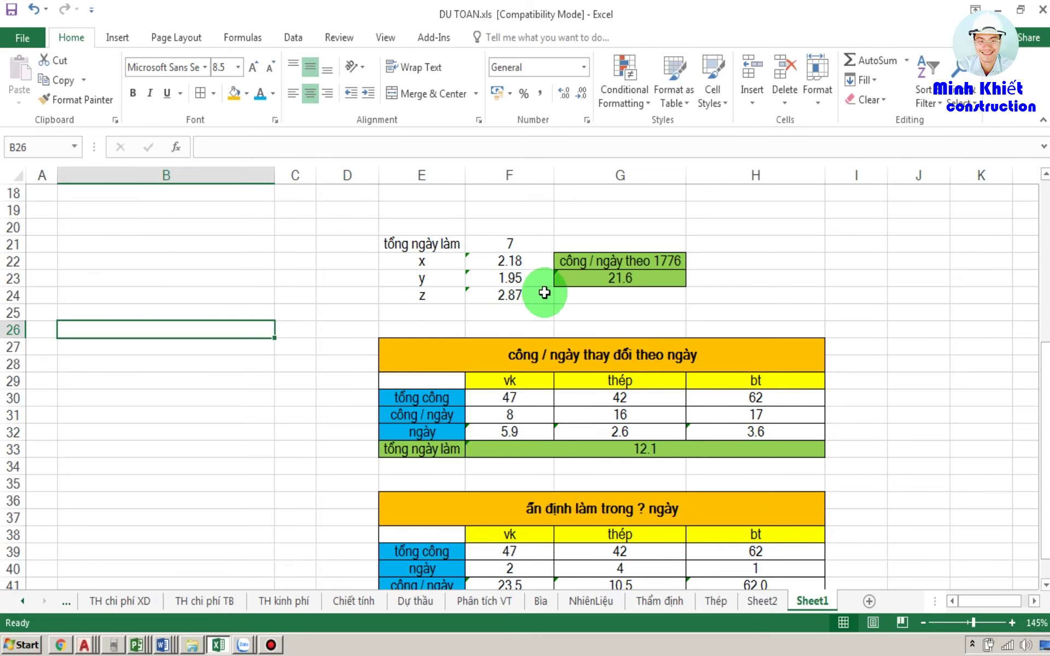
Check the "công / ngày theo 1776" formula in G23 against the total working days in F21.
click(560, 278)
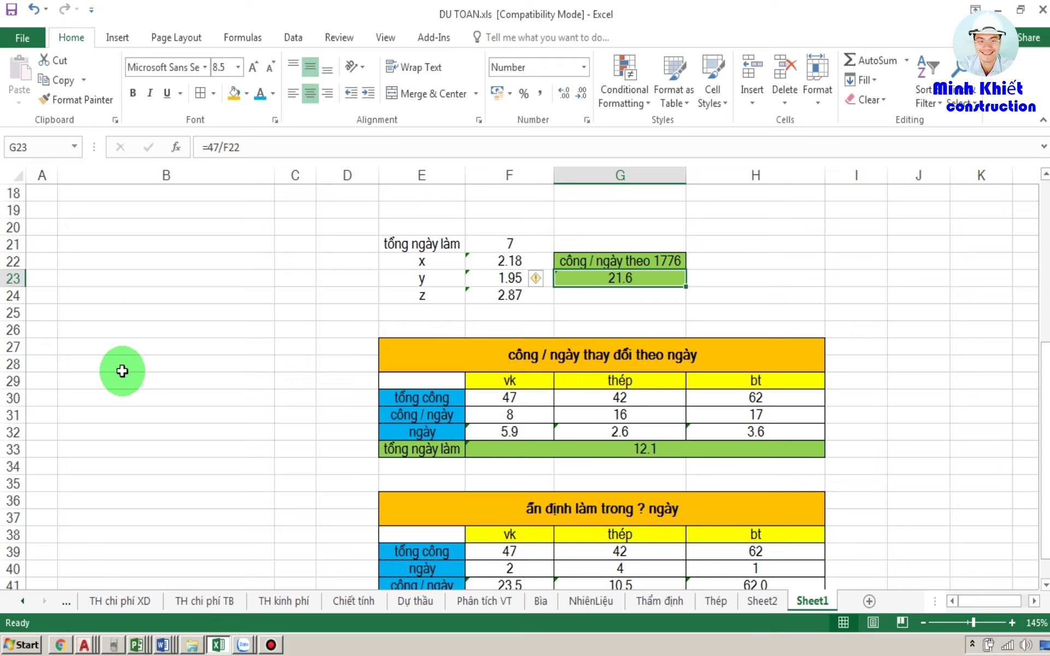
click(495, 243)
click(584, 280)
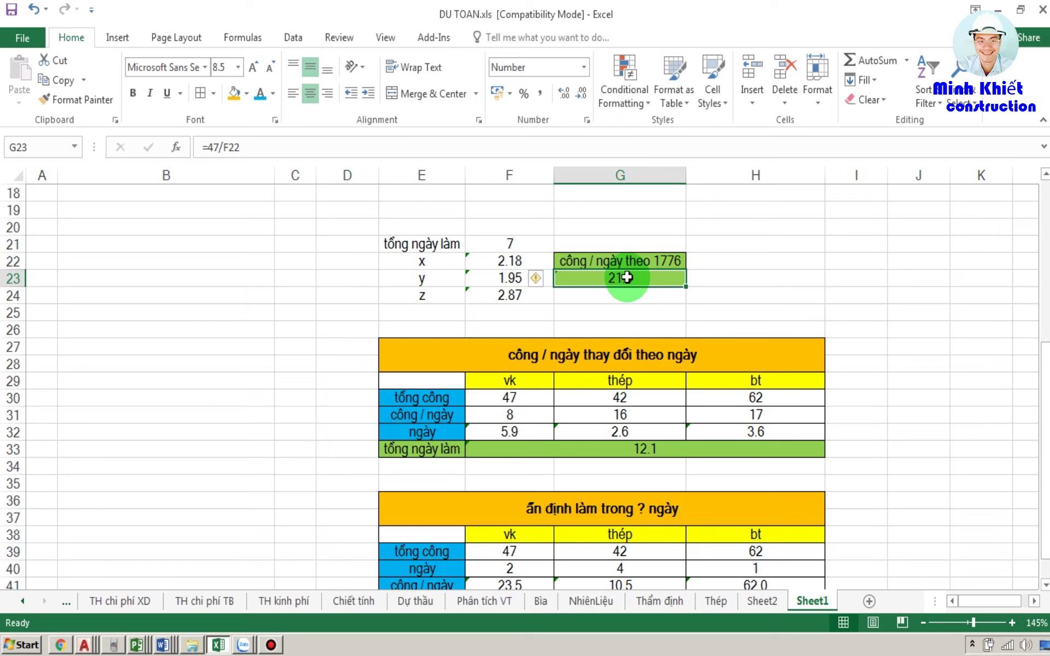
click(300, 365)
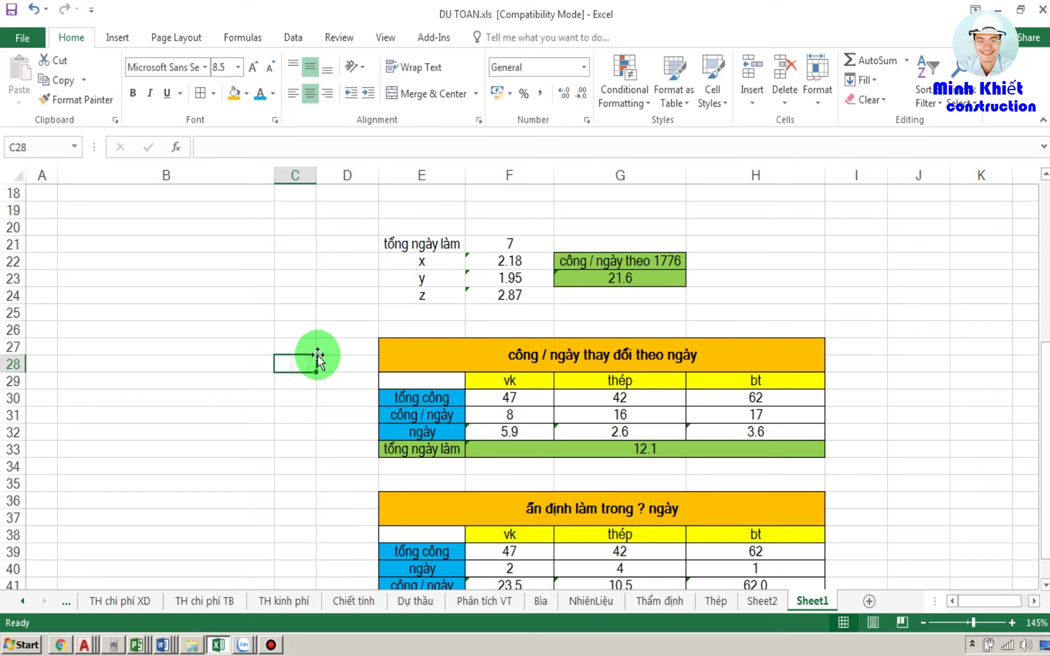
Set "tổng ngày làm" in F21 of the equal-labour calculation to 9 days.
click(487, 246)
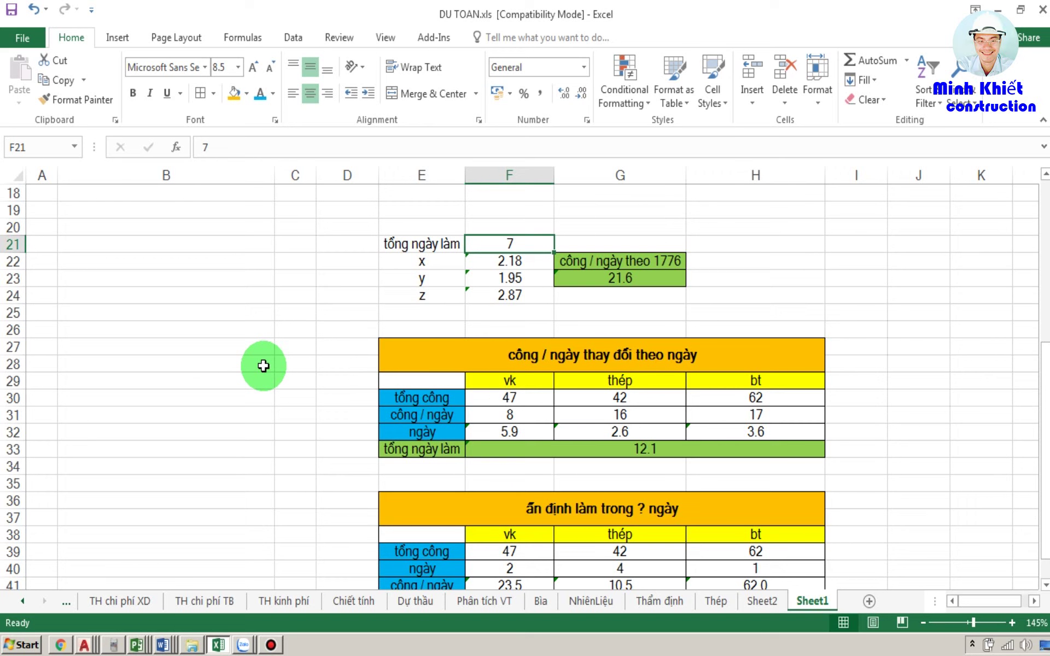
text(9)
key(Return)
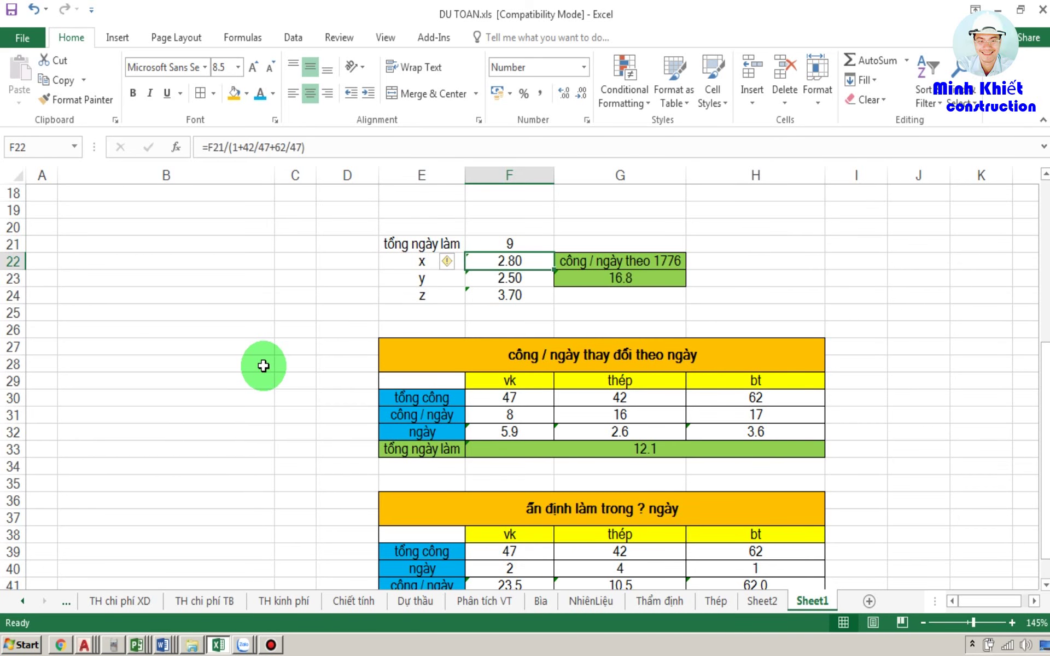
click(217, 350)
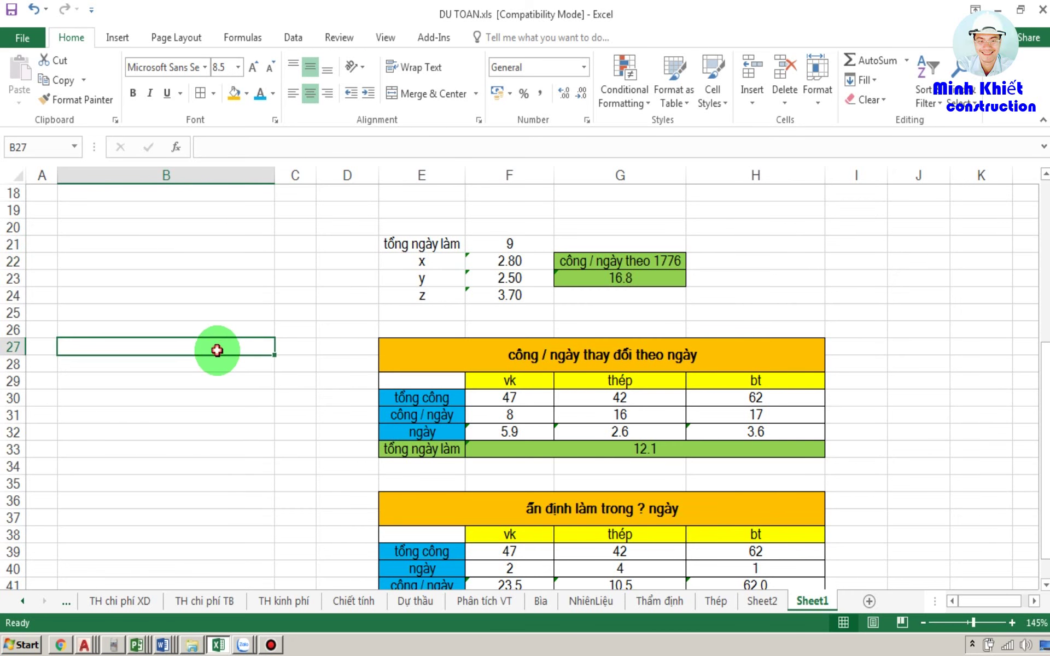
Divide the "công / ngày theo 1776" value by 3 in H23 with the formula =G23/3.
click(610, 278)
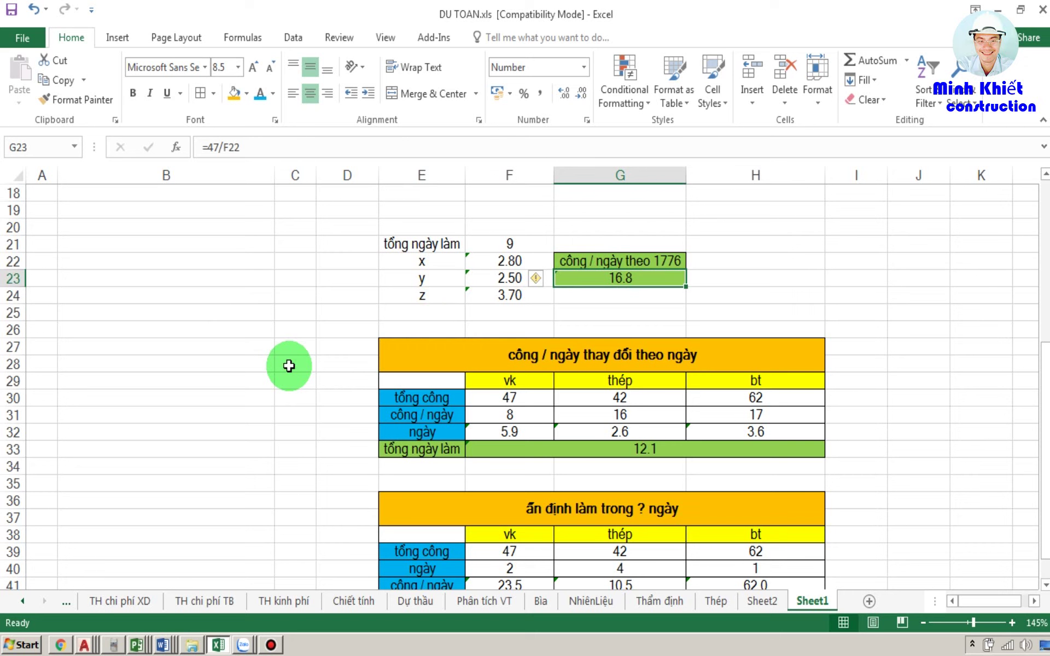
key(Right)
text(=)
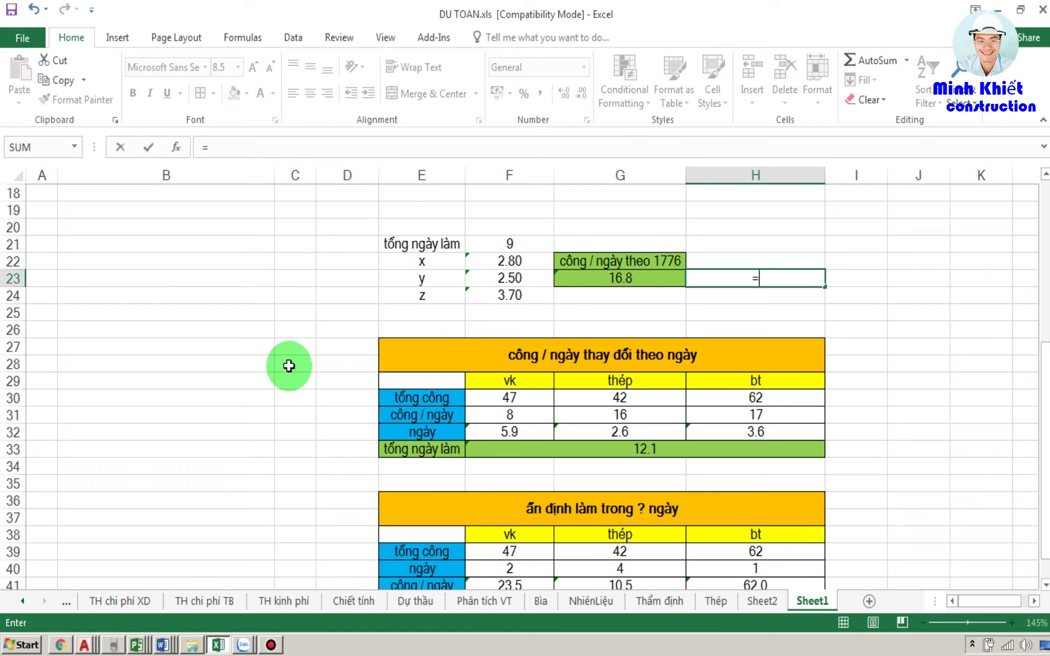
drag(563, 282, 564, 261)
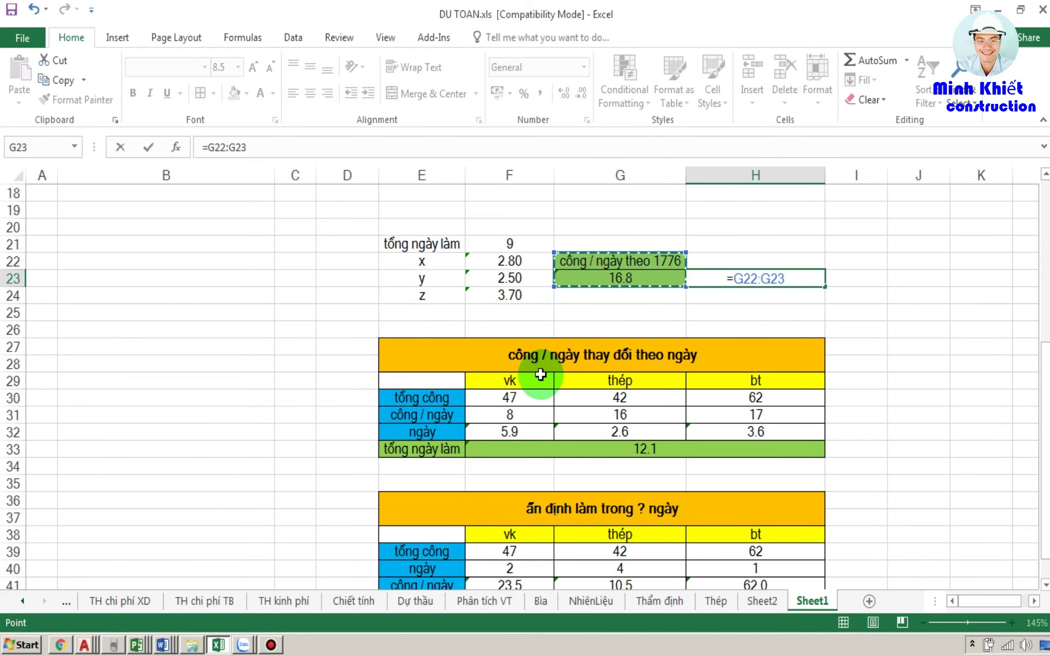
click(623, 277)
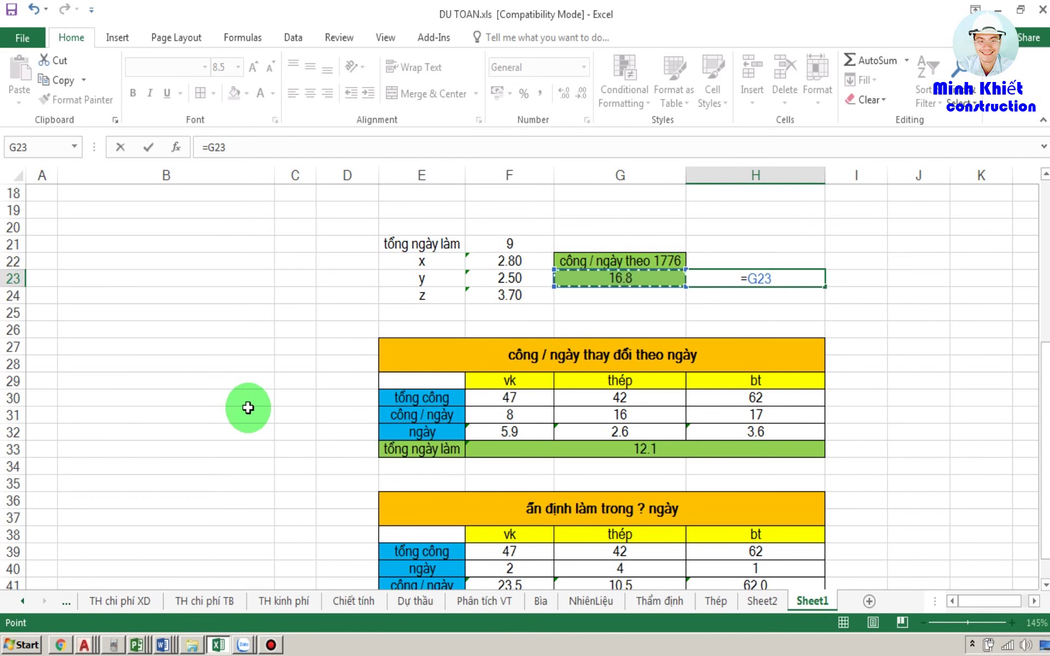
text(/3)
key(Return)
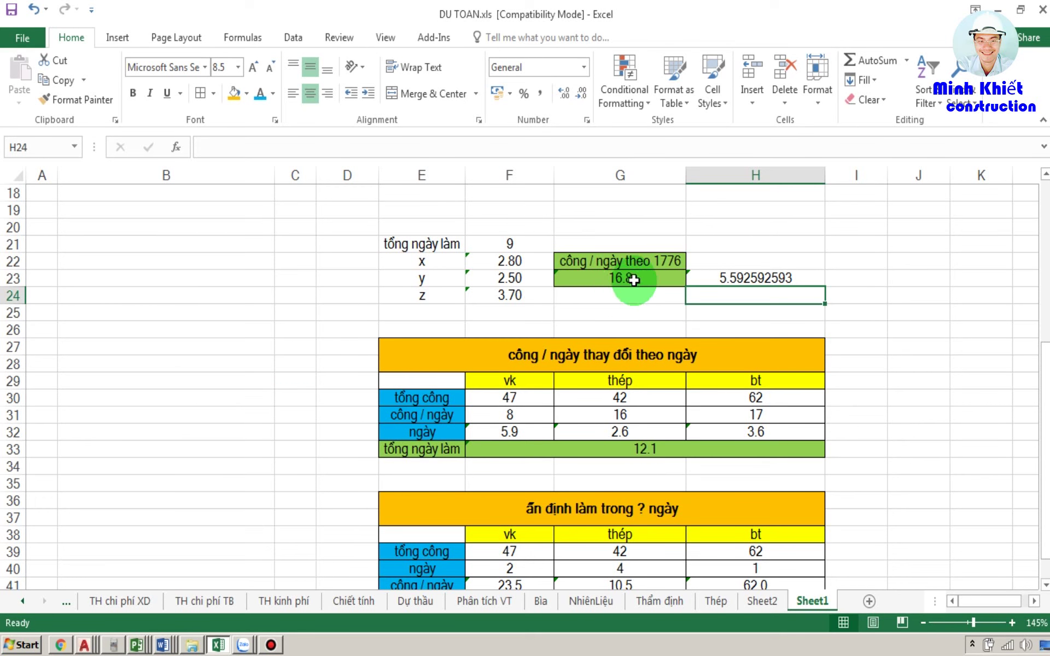
click(708, 277)
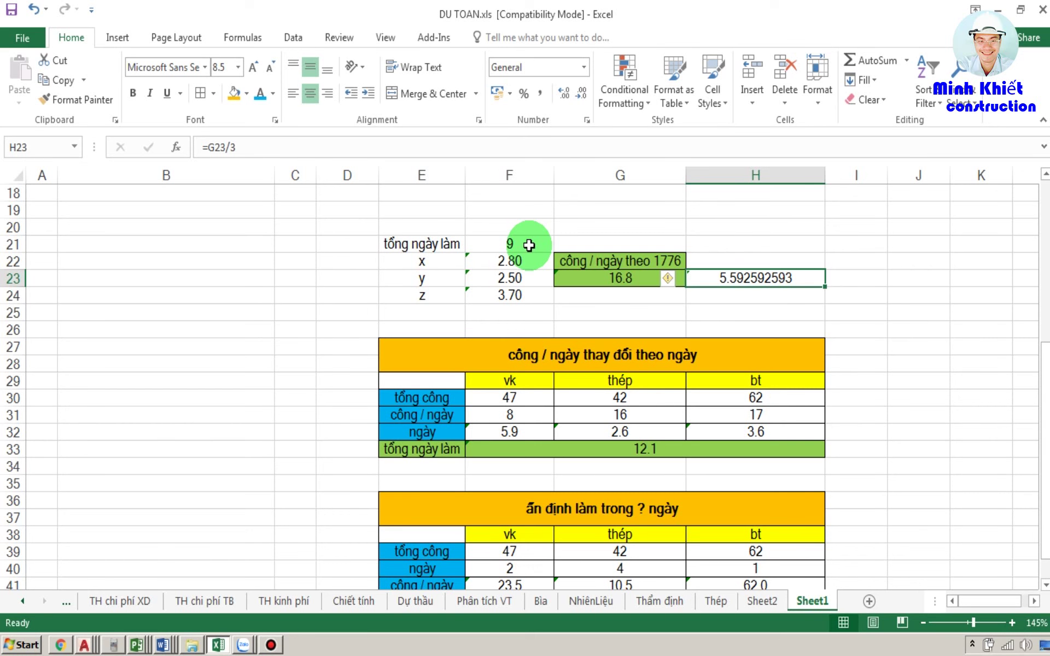
click(257, 330)
Compare the daily labour in row 31 of the varying-labour table with the durations in row 40 of the fixed-duration table.
scroll(256, 329, down, 1)
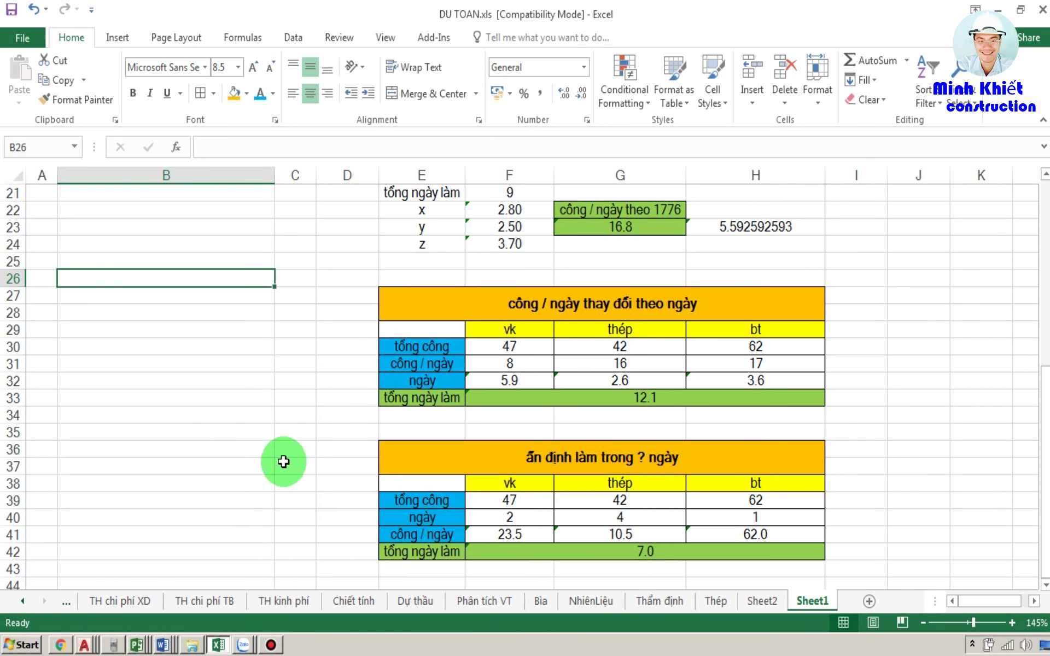
click(270, 645)
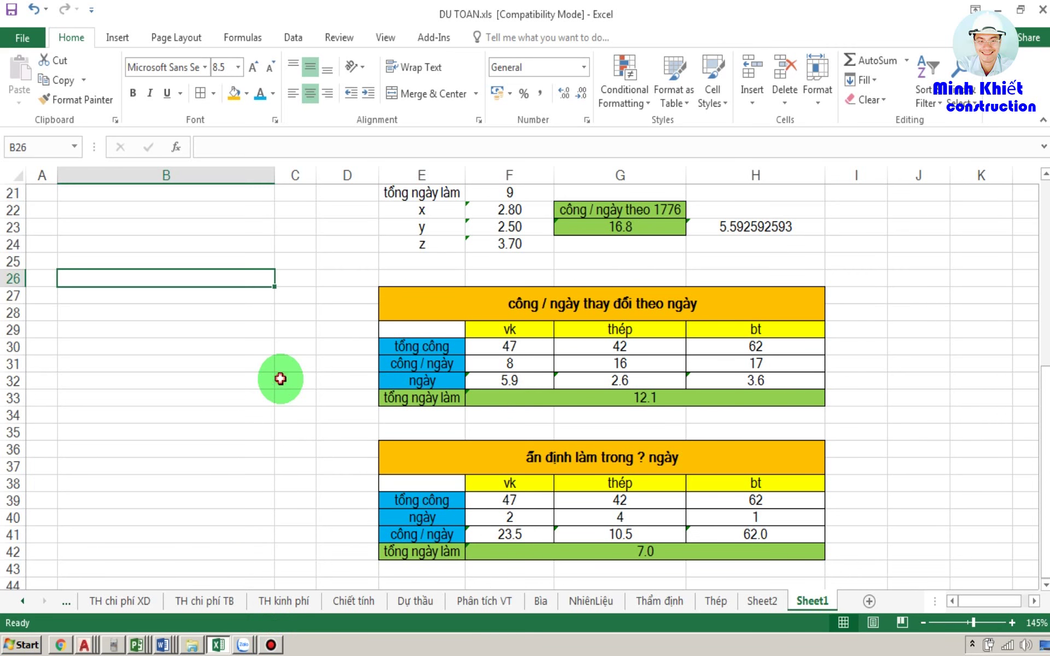
click(178, 352)
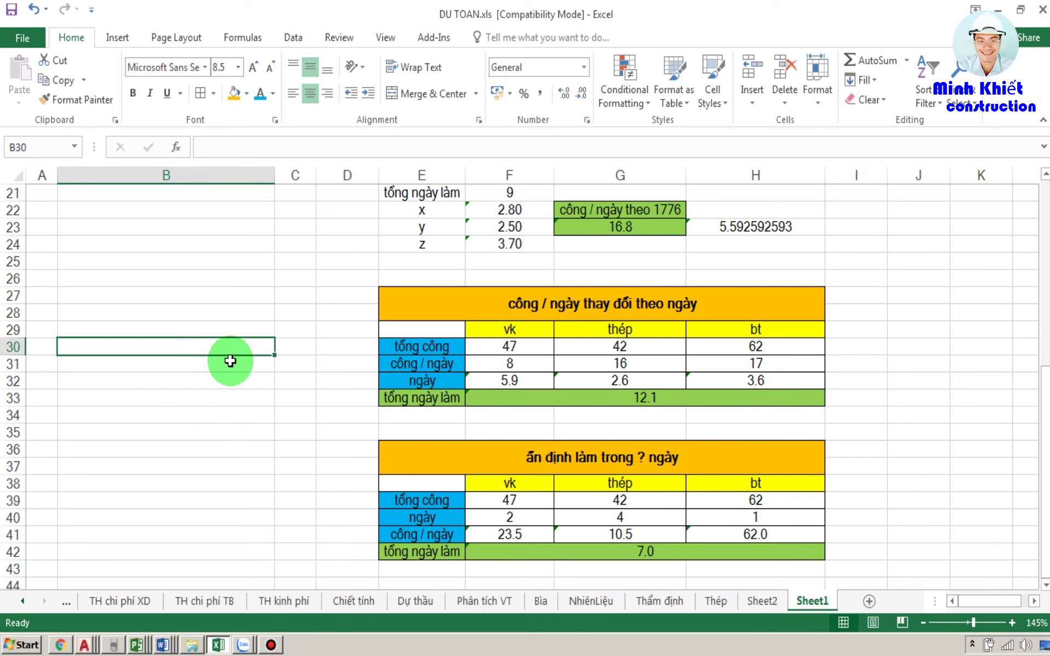
scroll(230, 359, up, 1)
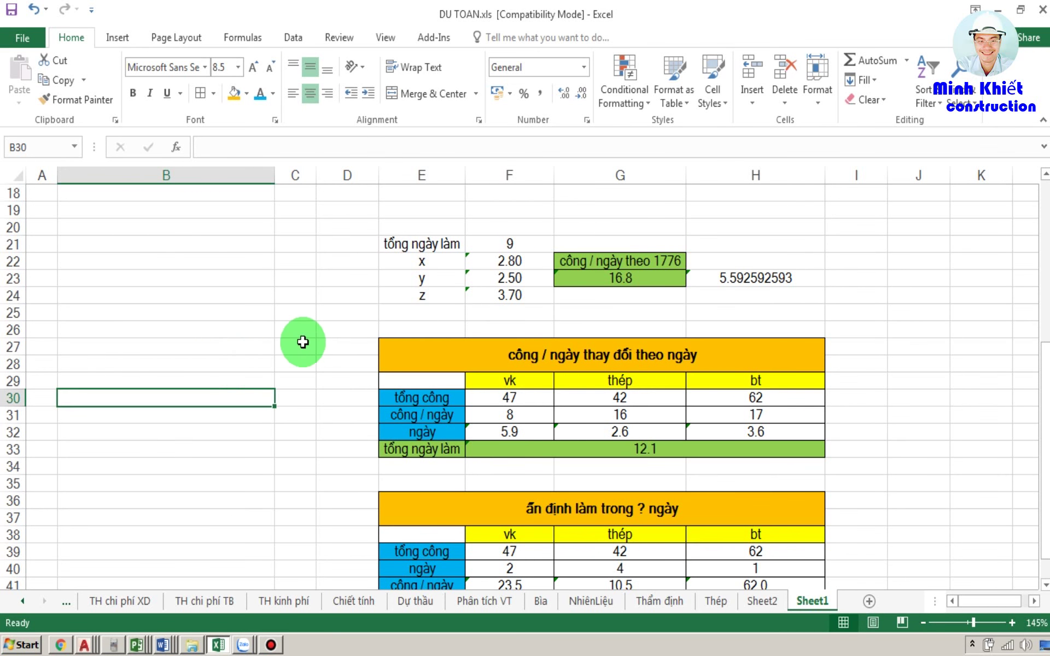
scroll(453, 230, down, 1)
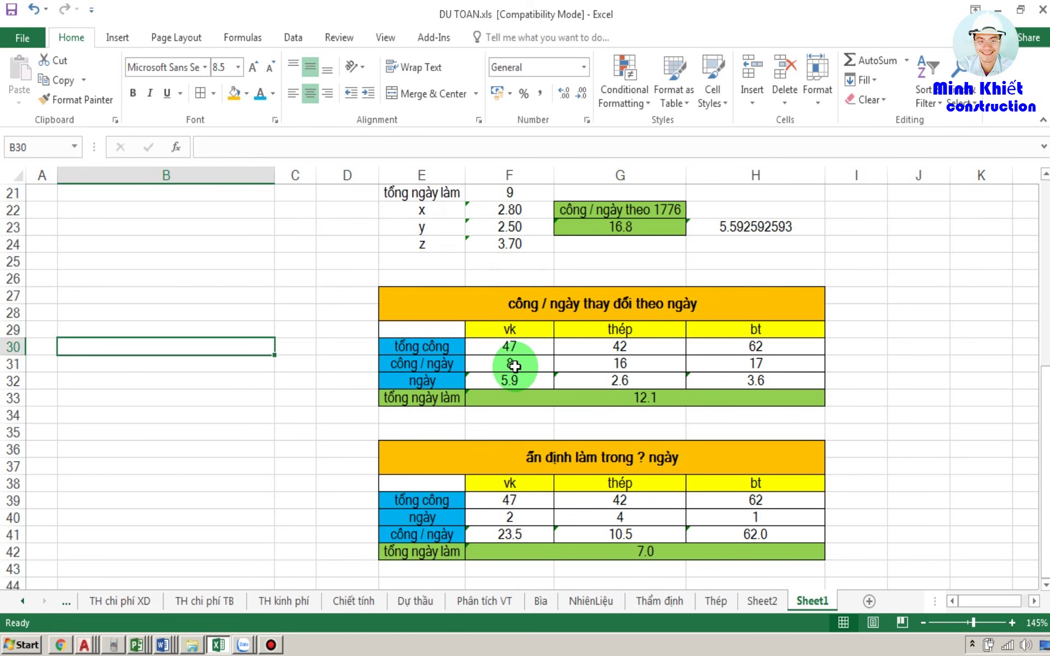
drag(512, 364, 701, 363)
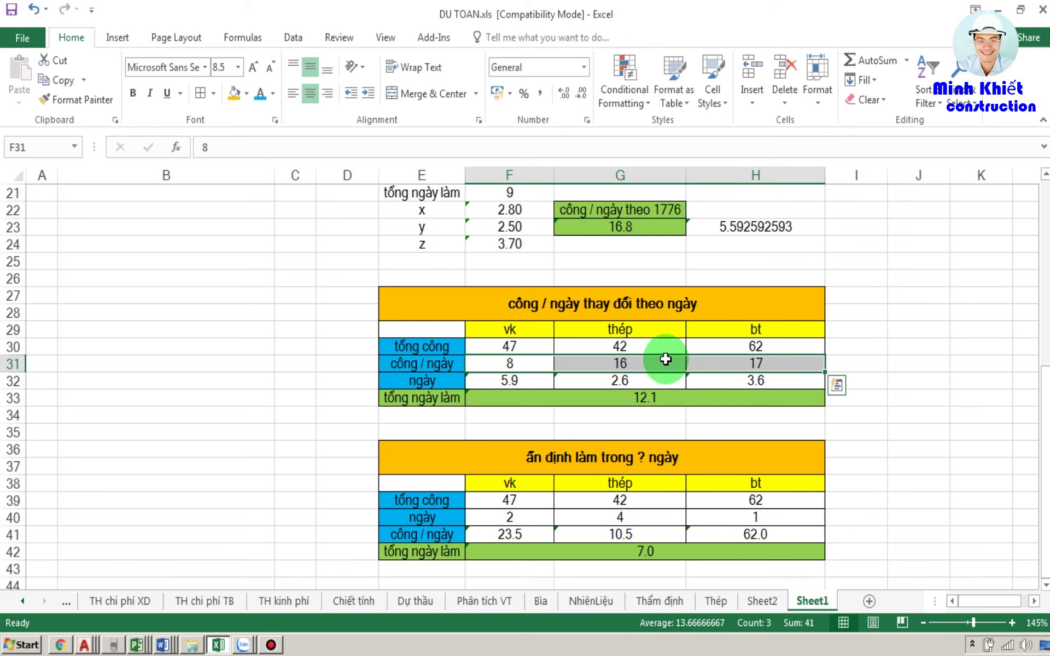
scroll(603, 365, down, 3)
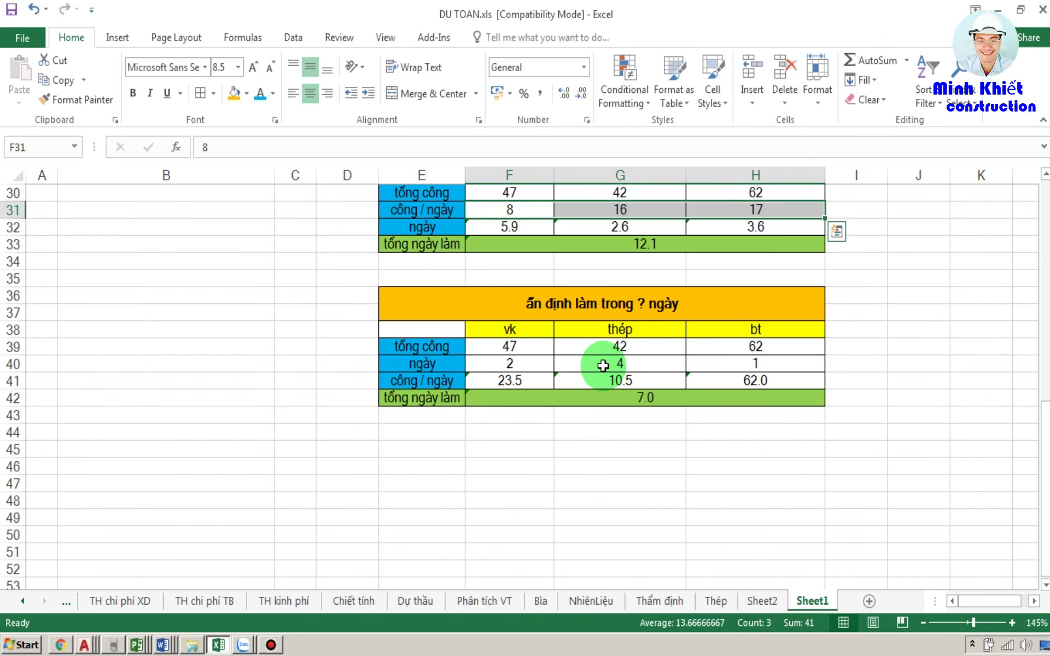
click(537, 363)
drag(537, 363, 707, 358)
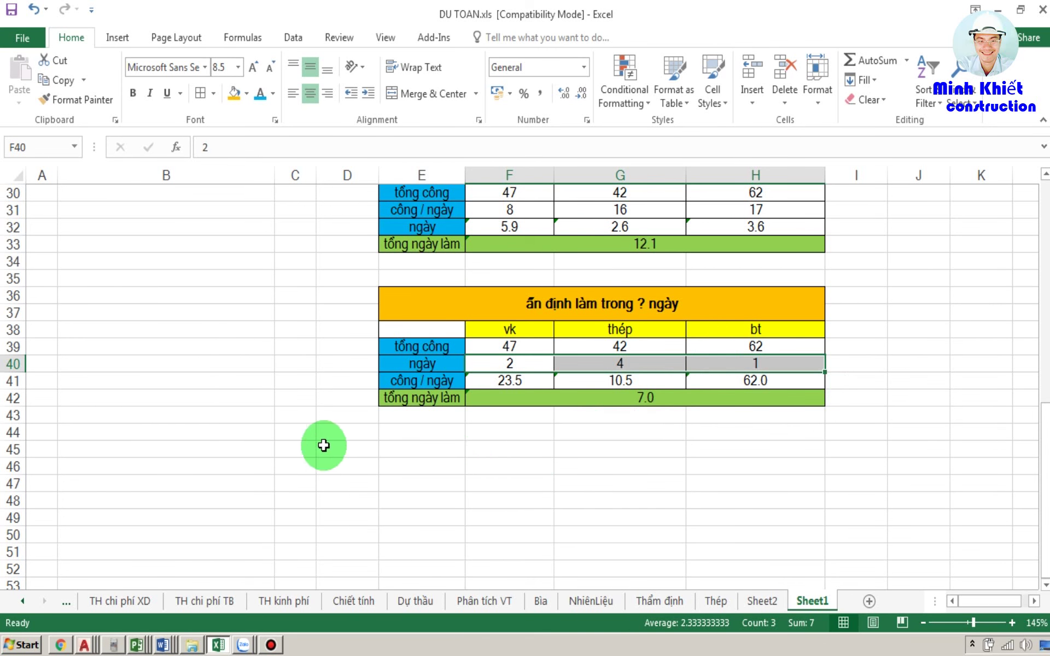
scroll(191, 452, up, 3)
scroll(191, 452, up, 1)
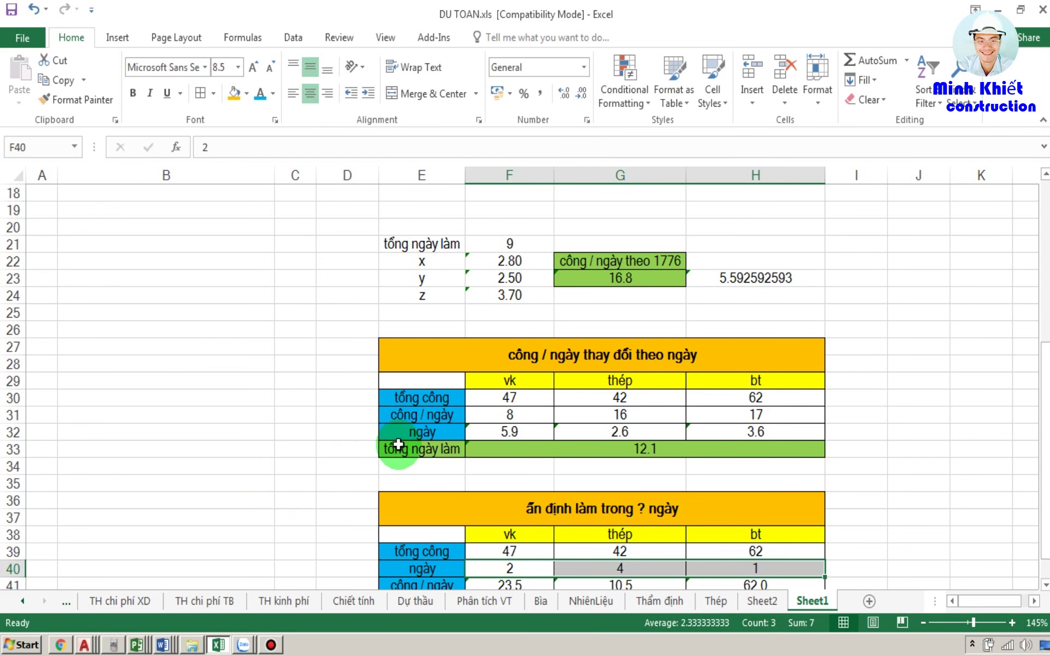
Set "công / ngày" in the varying-labour table to 15 for vk, 20 for thép and 15 for bt.
click(497, 409)
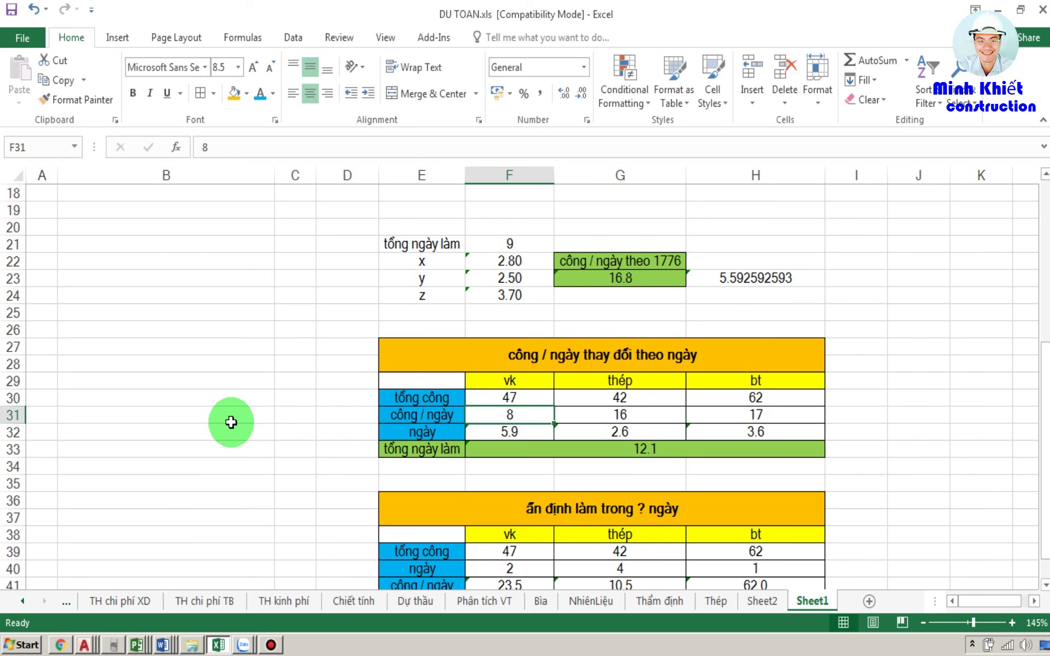
text(15)
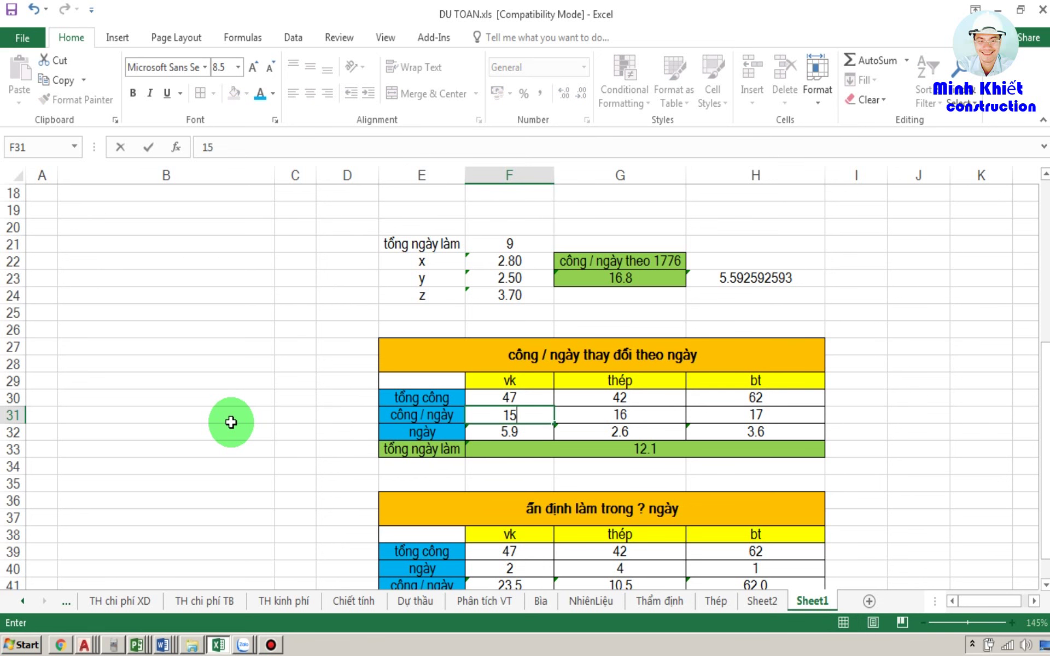
key(Tab)
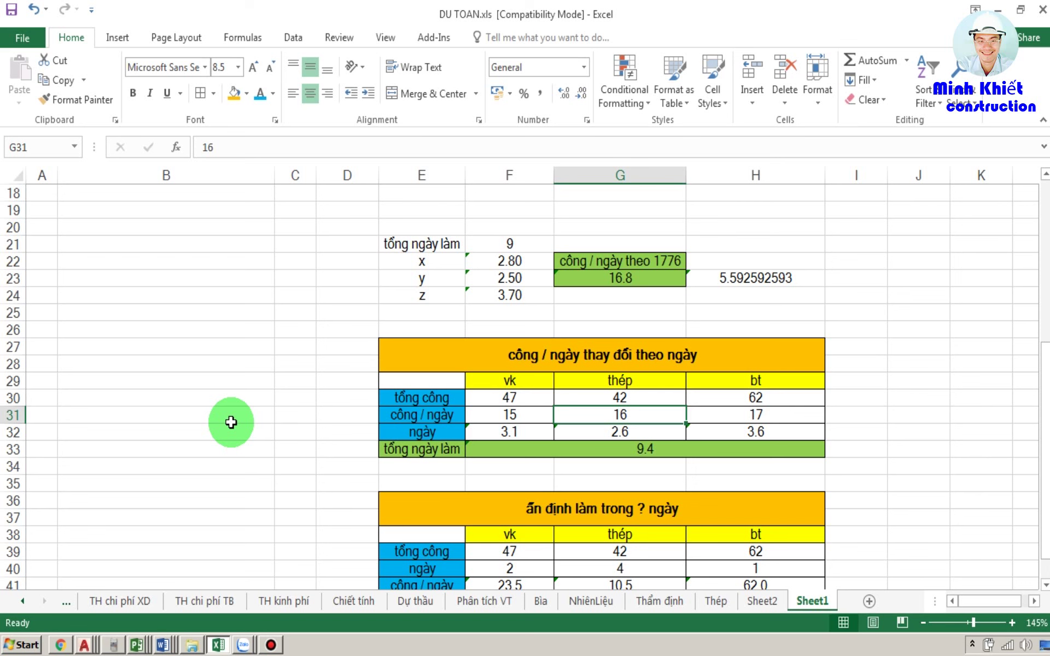
text(20)
key(Tab)
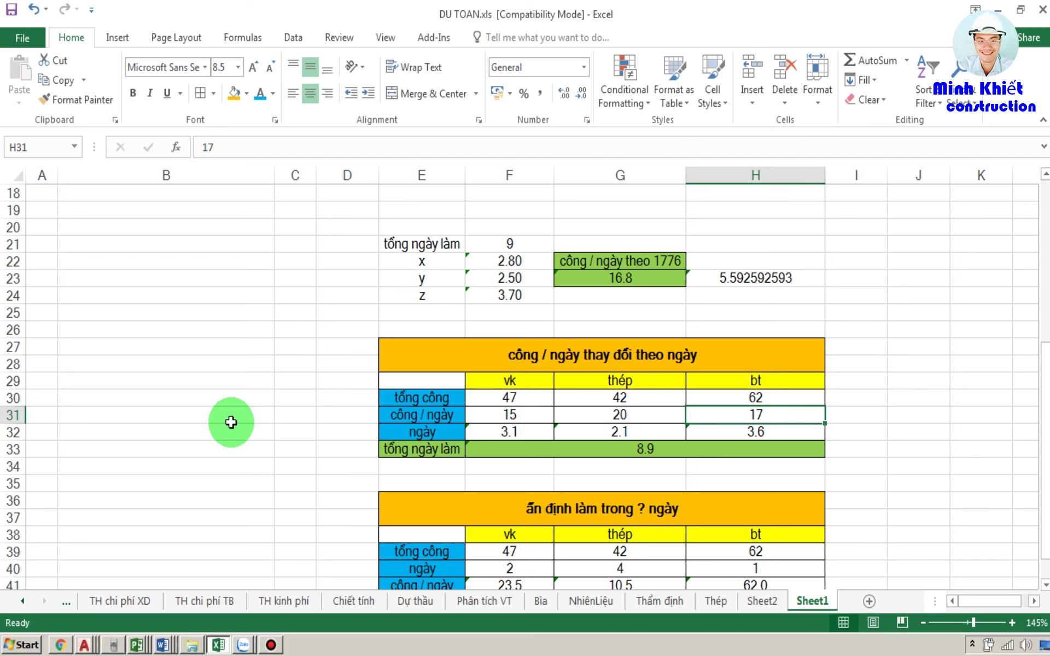
text(15)
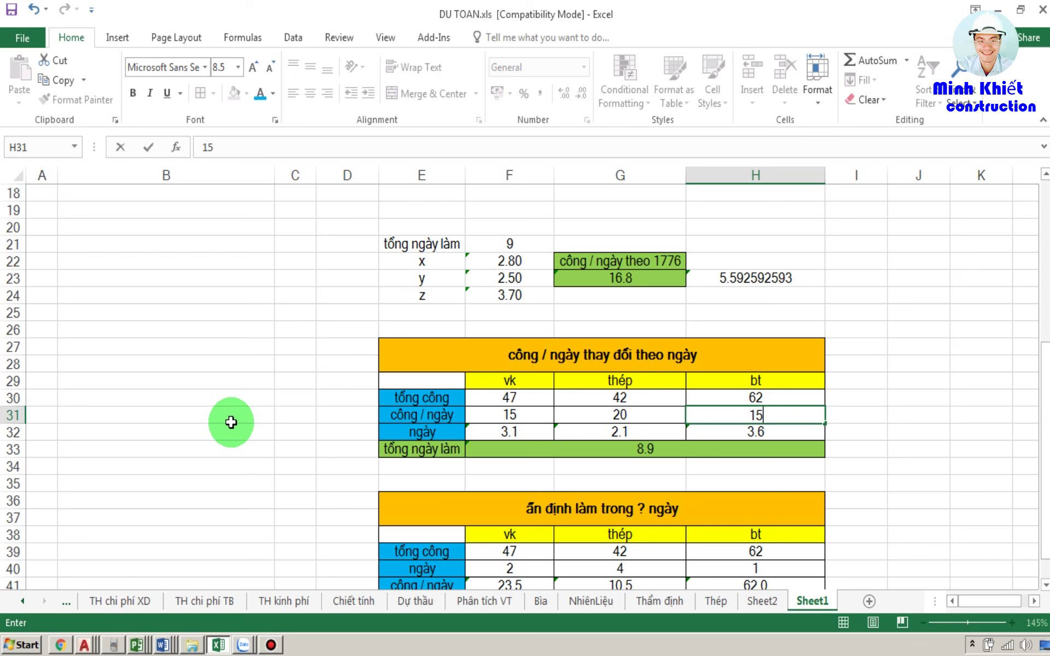
key(Left)
Review the daily labour of vk, thép and bt in row 31 and the "tổng ngày làm" formula in F33.
key(Left)
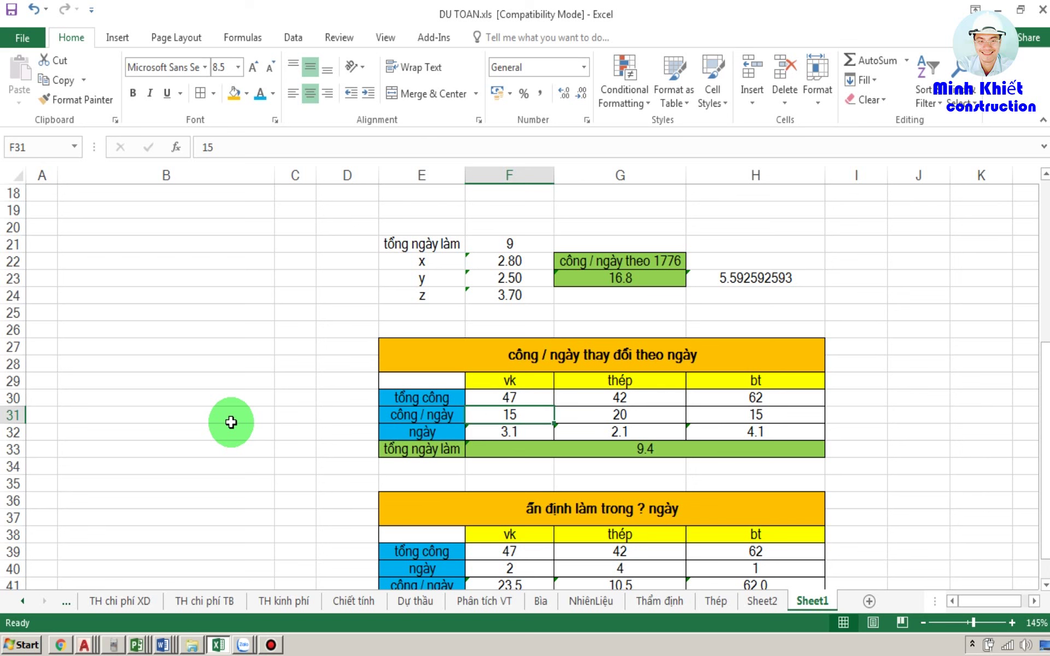
key(Right)
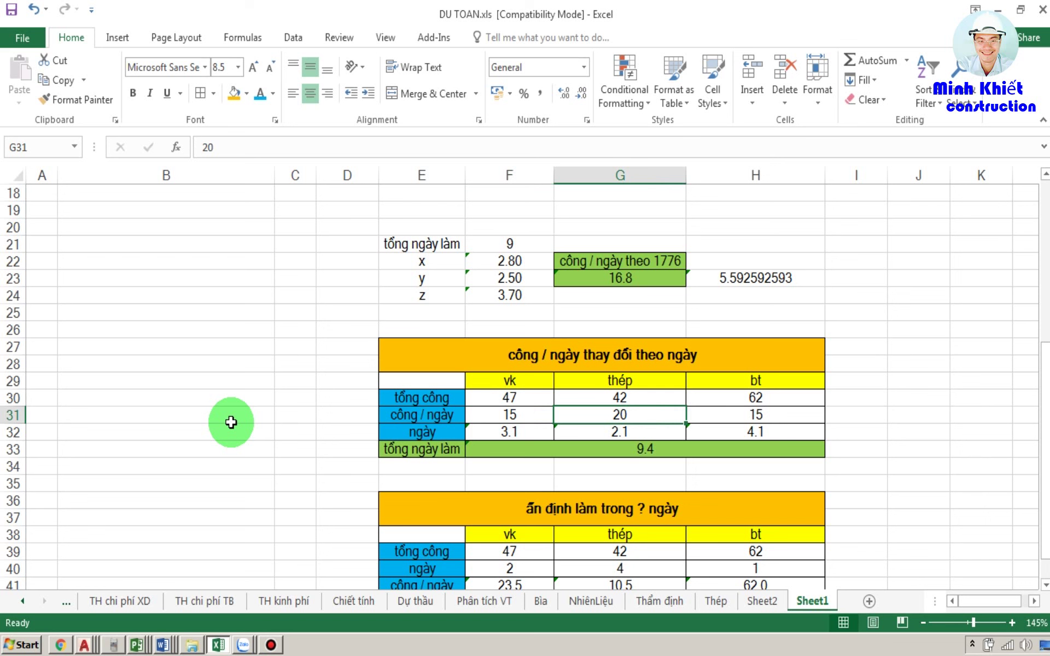
key(Right)
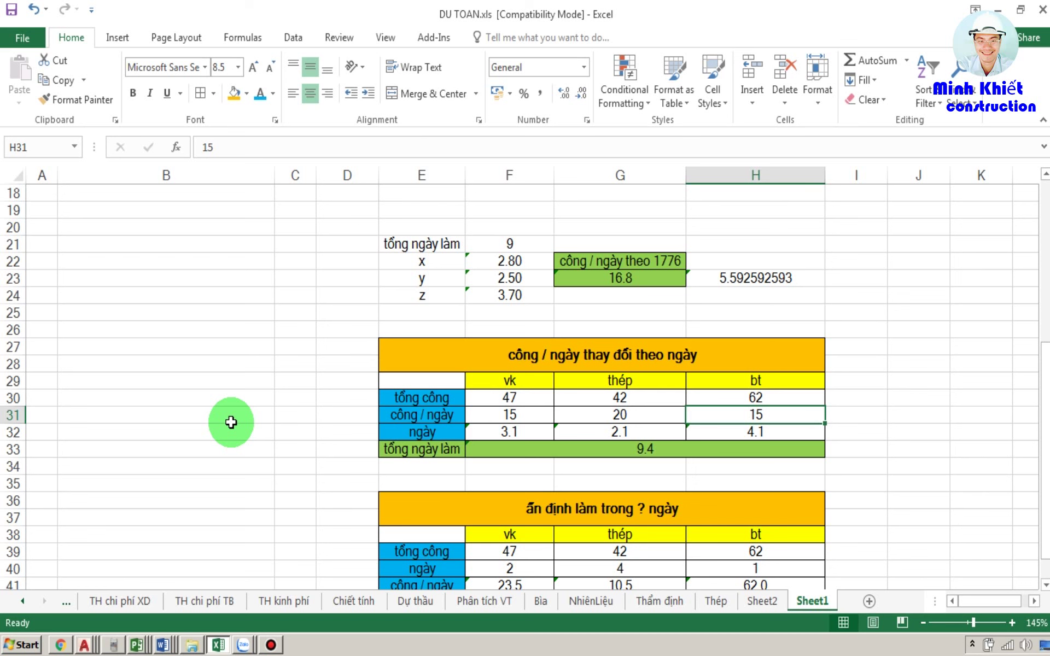
key(Left)
key(Left)
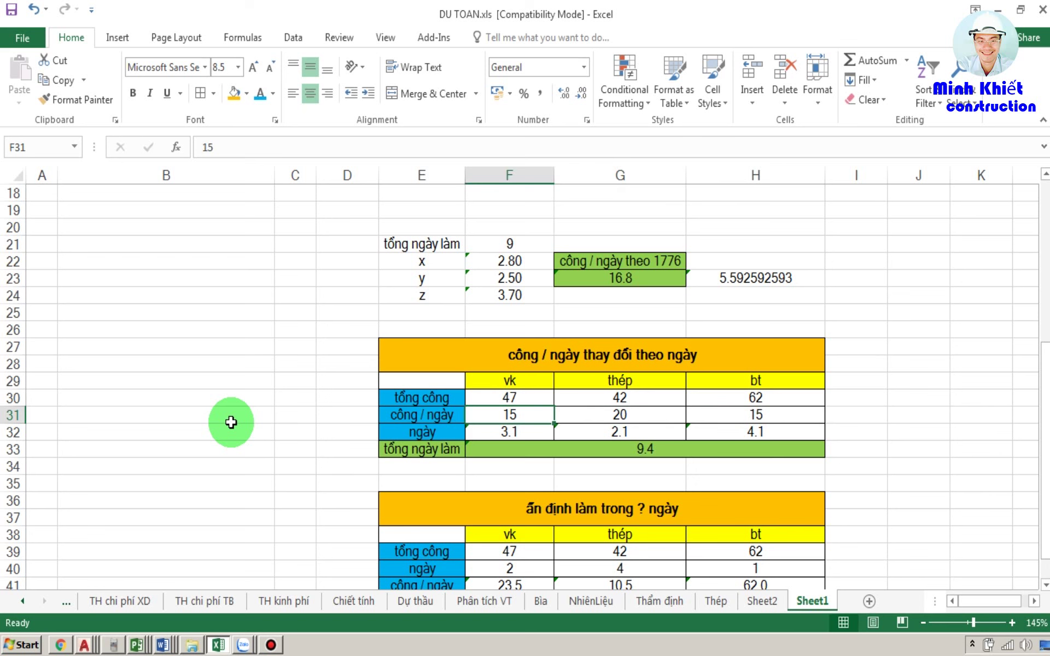
key(Right)
key(Right)
key(Left)
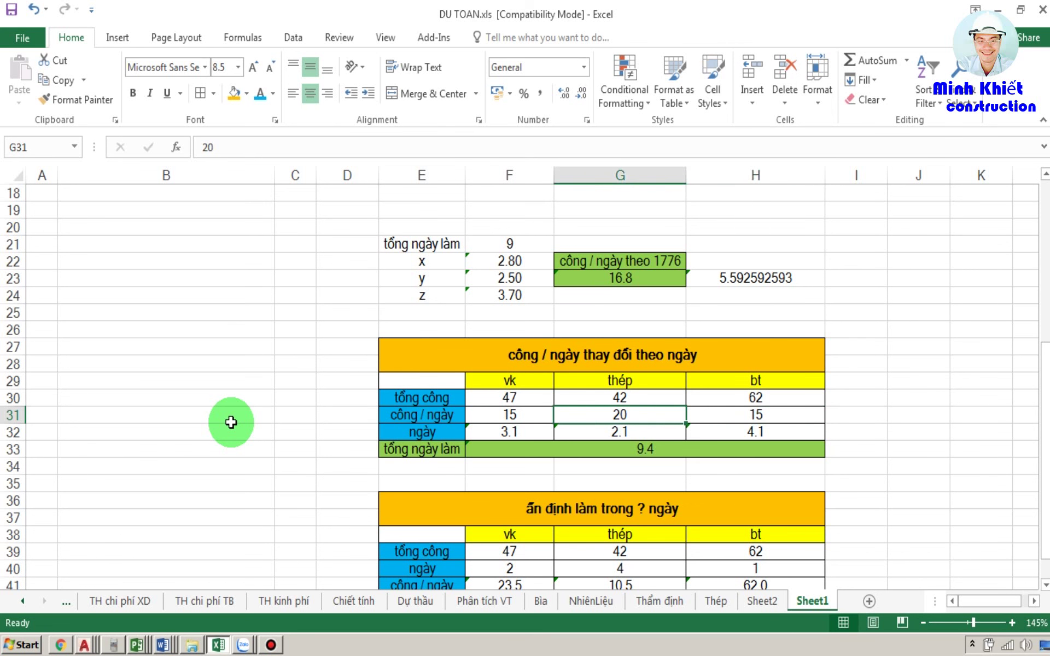
key(Left)
key(Down)
key(Down)
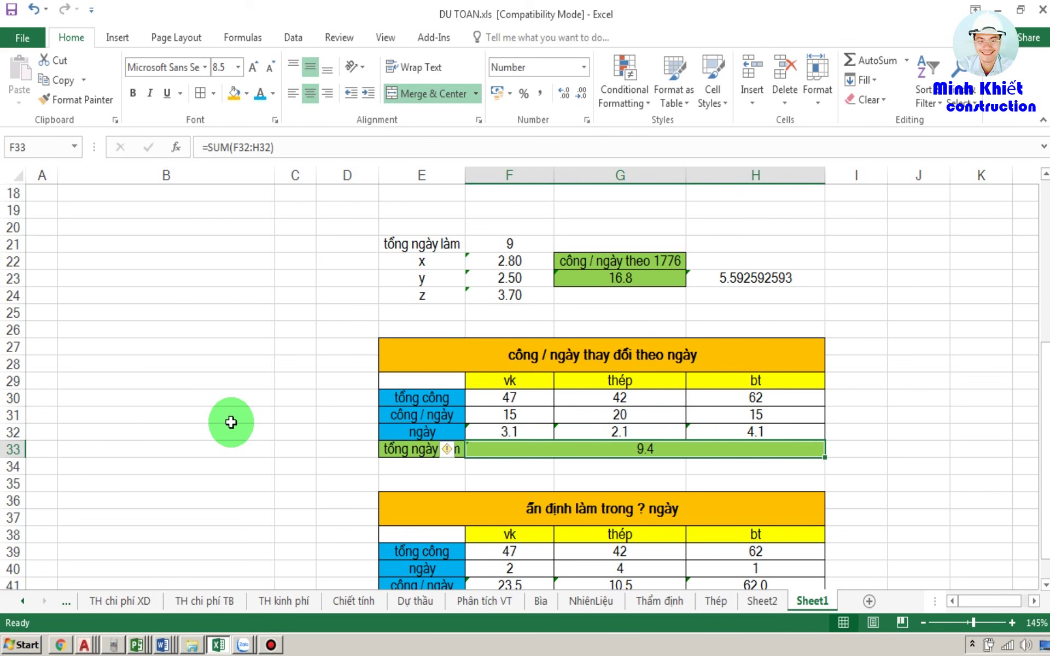